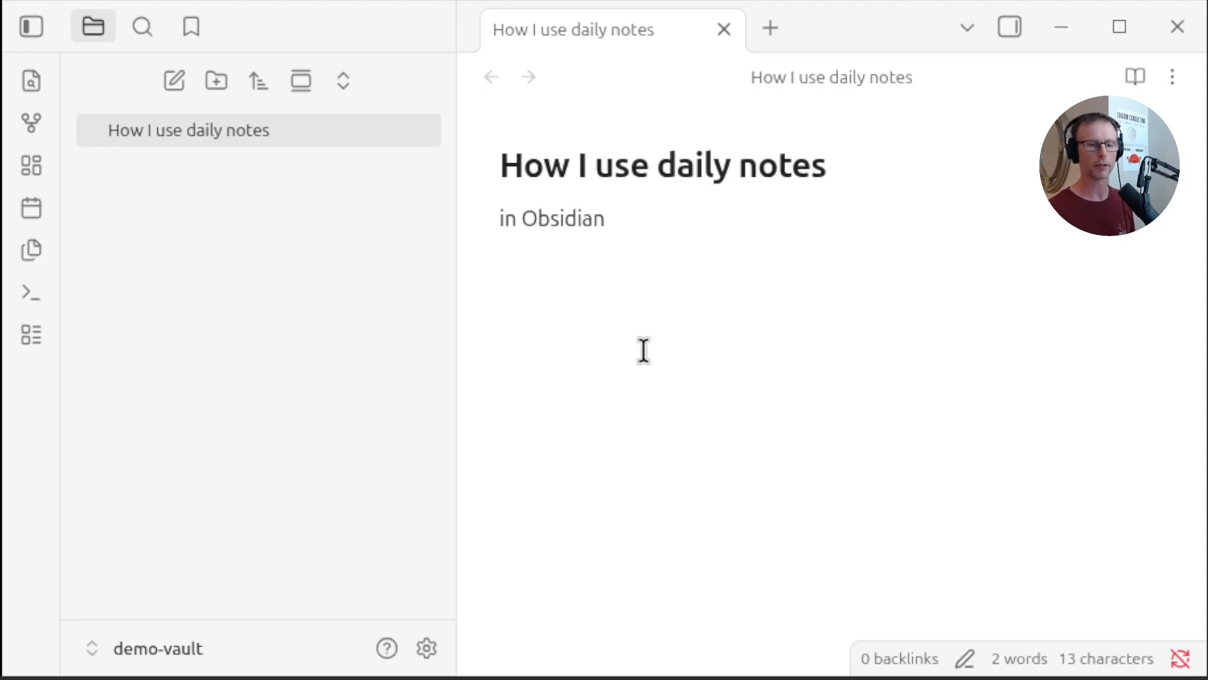
Create today's daily note in the vault root
click(31, 210)
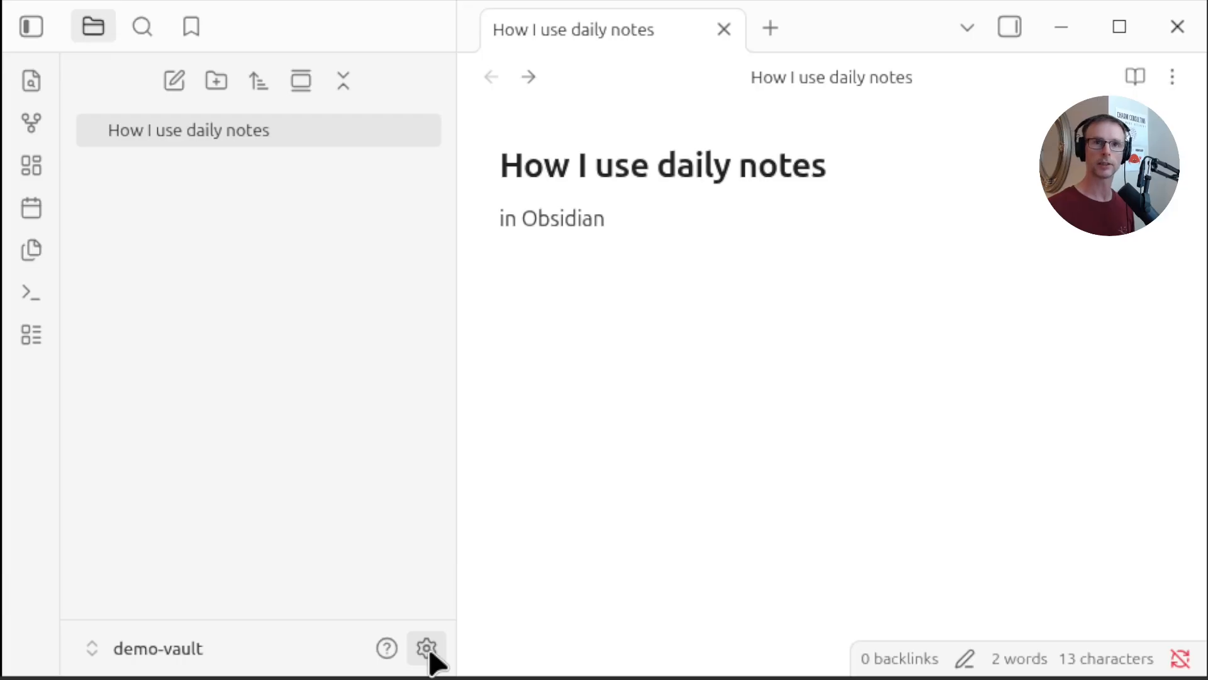
Open the options of the Daily notes core plugin in Settings
click(428, 649)
click(197, 376)
scroll(620, 484, down, 6)
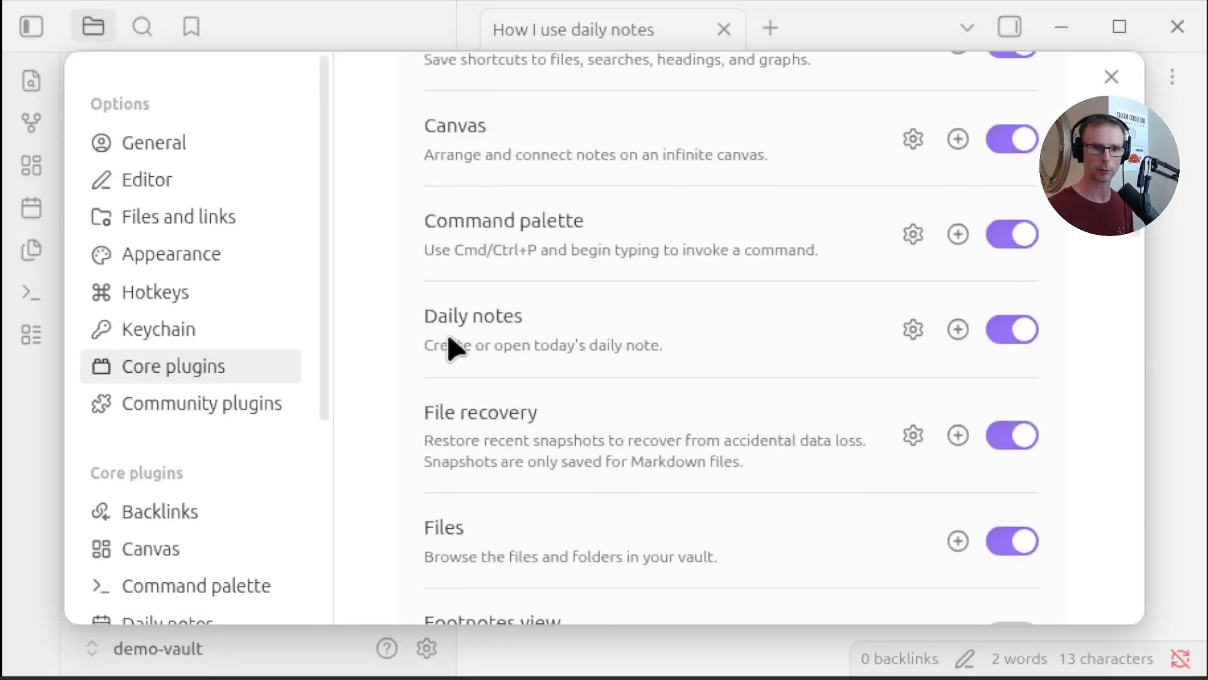
click(906, 325)
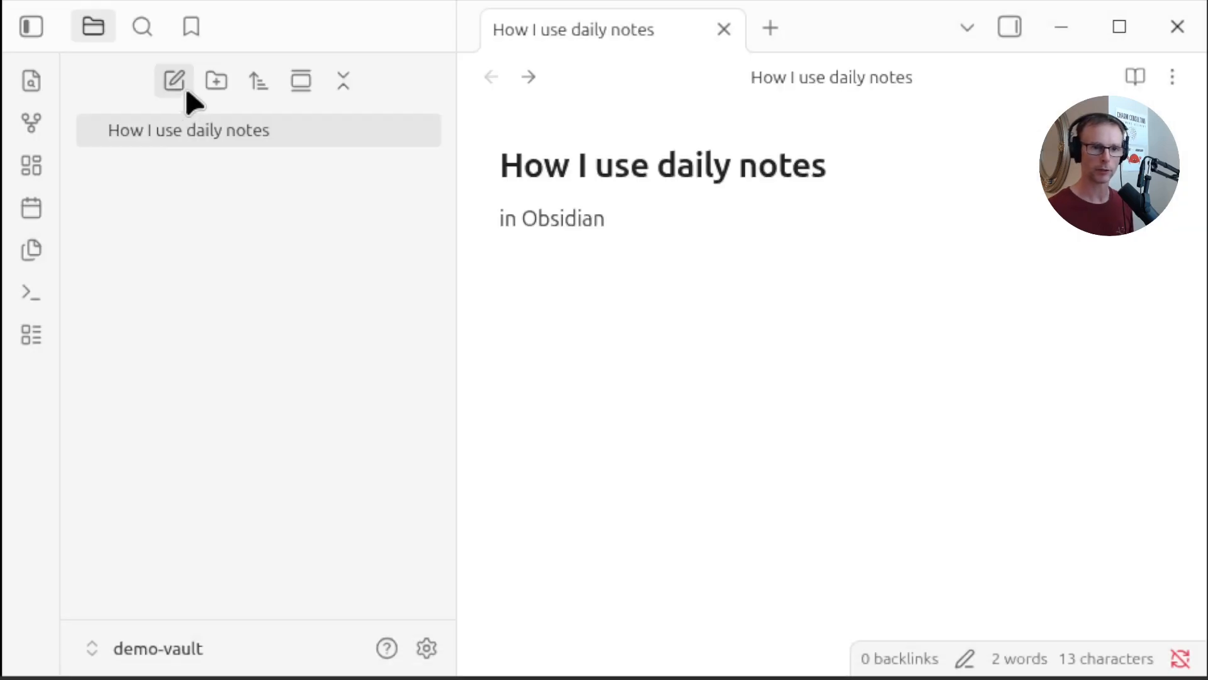
Create a new folder named journal
click(216, 80)
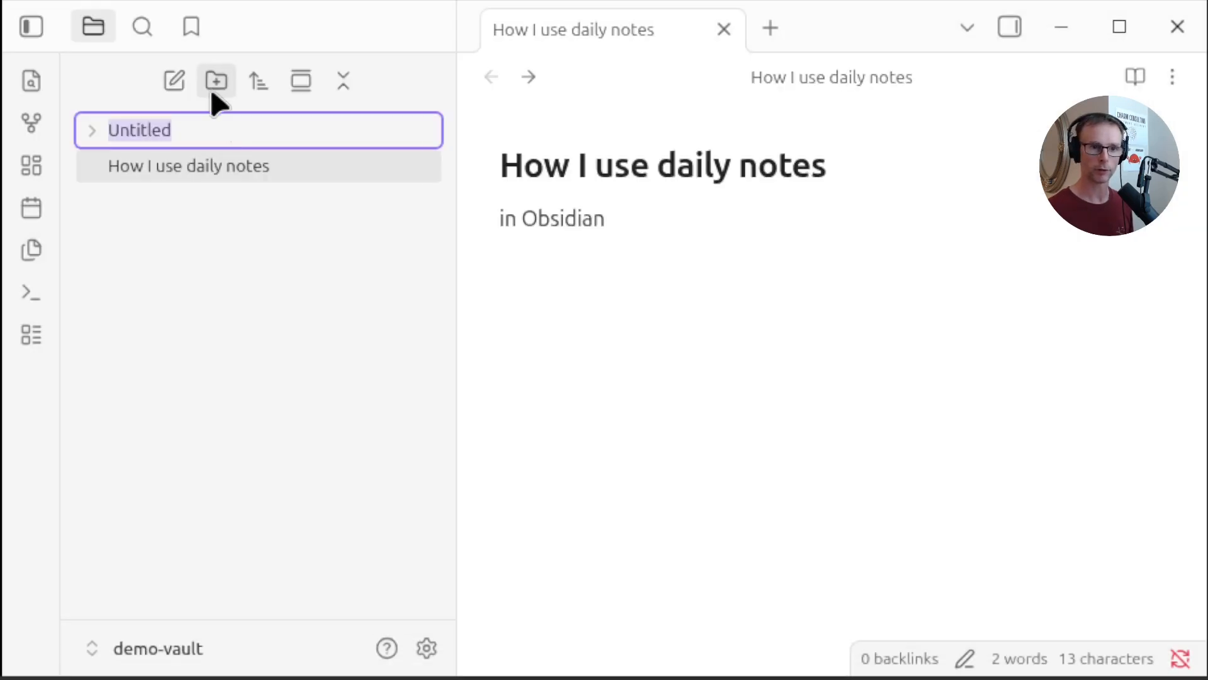
text(journal)
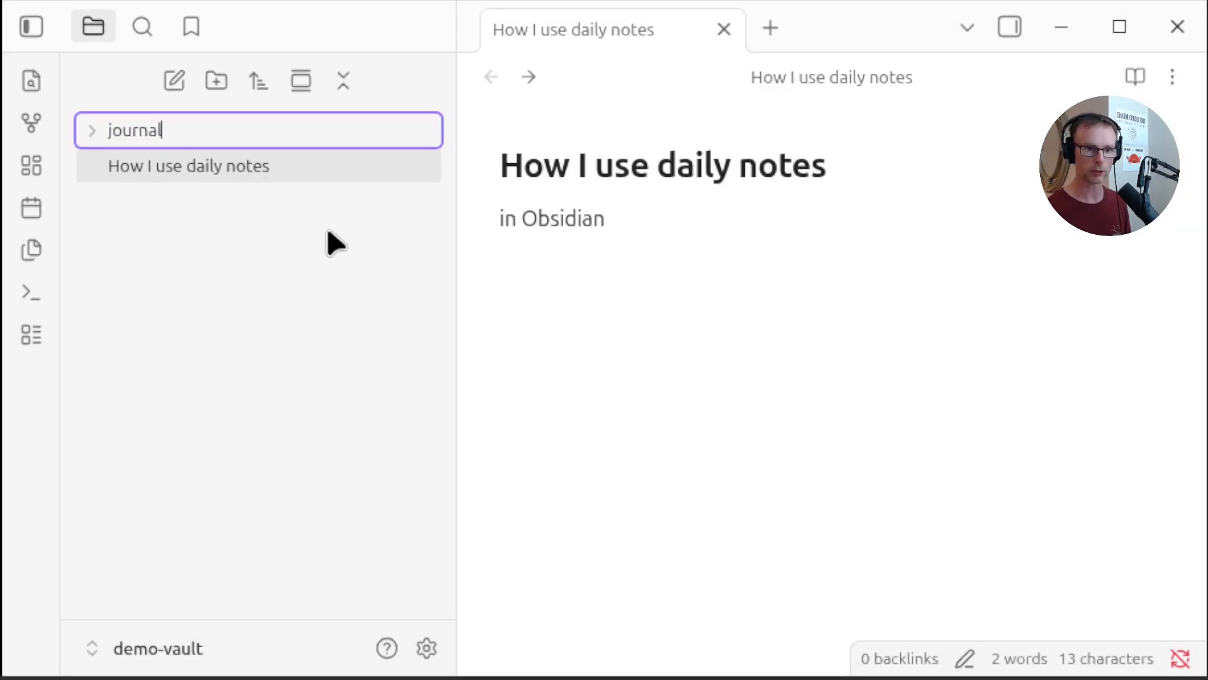
key(Return)
Set the Daily notes new file location to the journal folder and close Settings
click(425, 649)
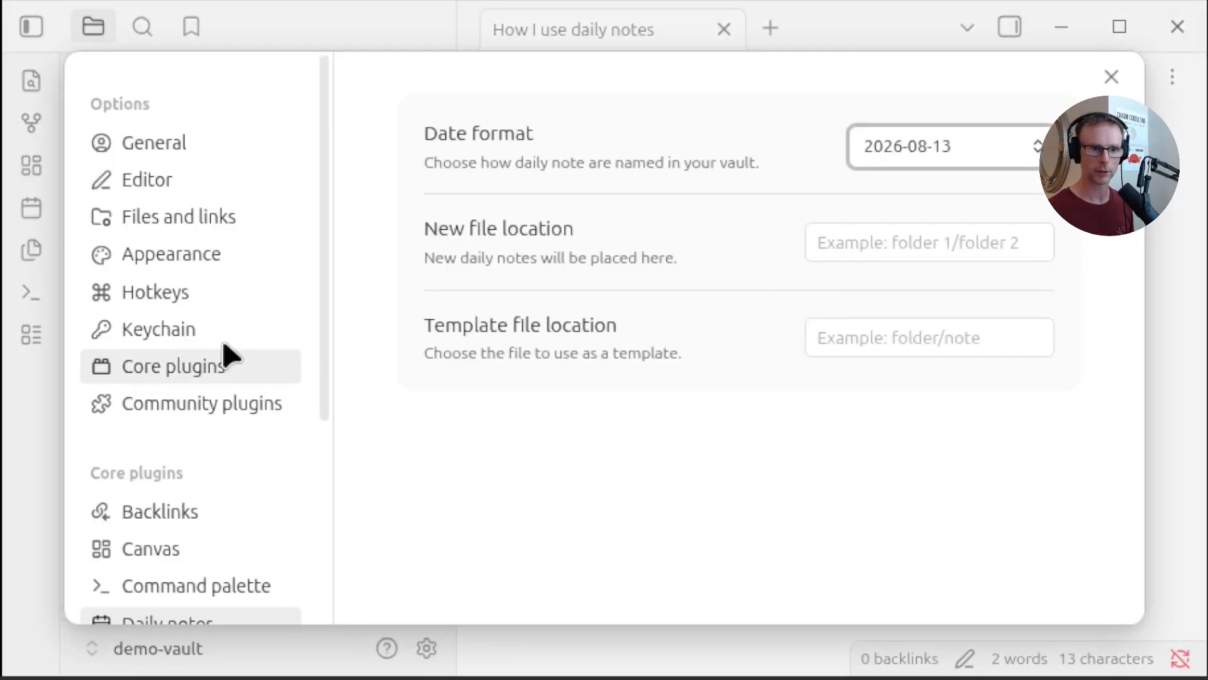
click(226, 355)
scroll(837, 509, down, 5)
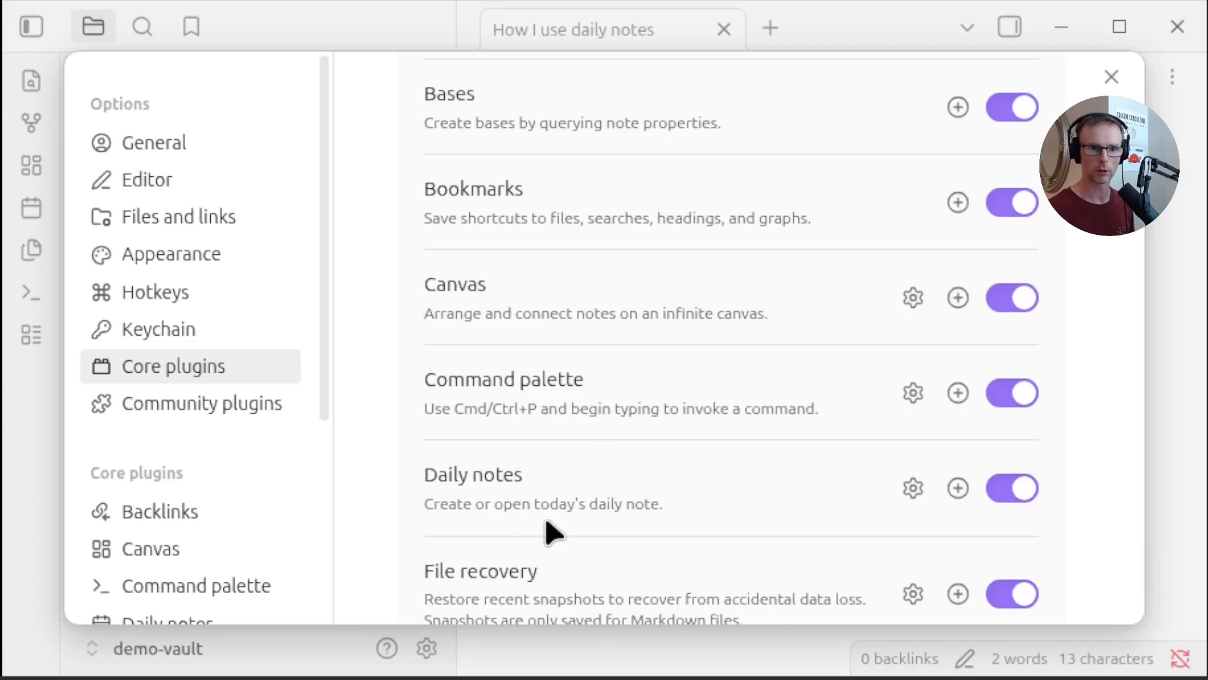
click(915, 498)
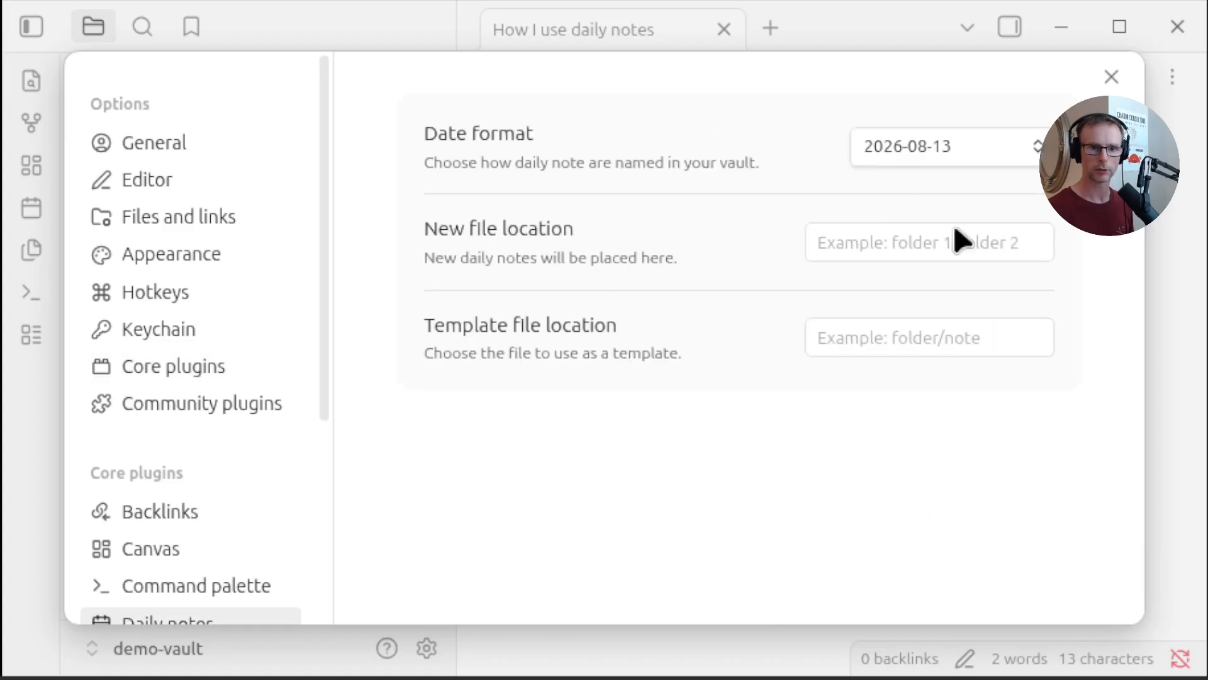
click(969, 230)
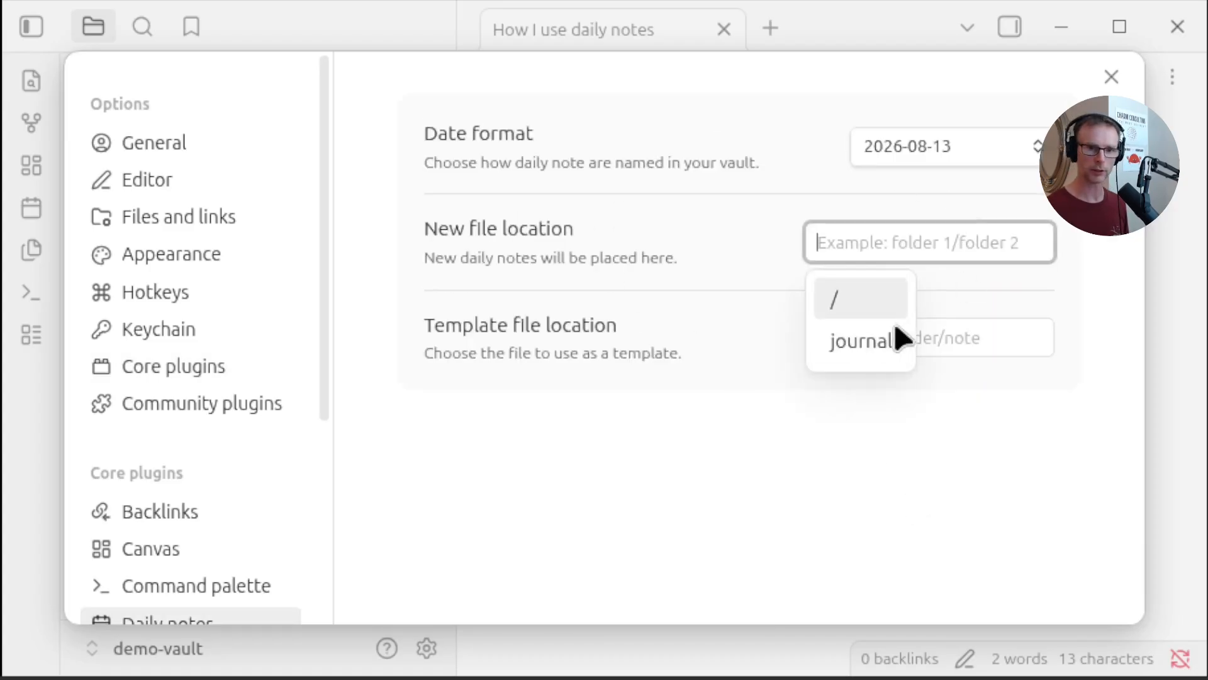
click(863, 342)
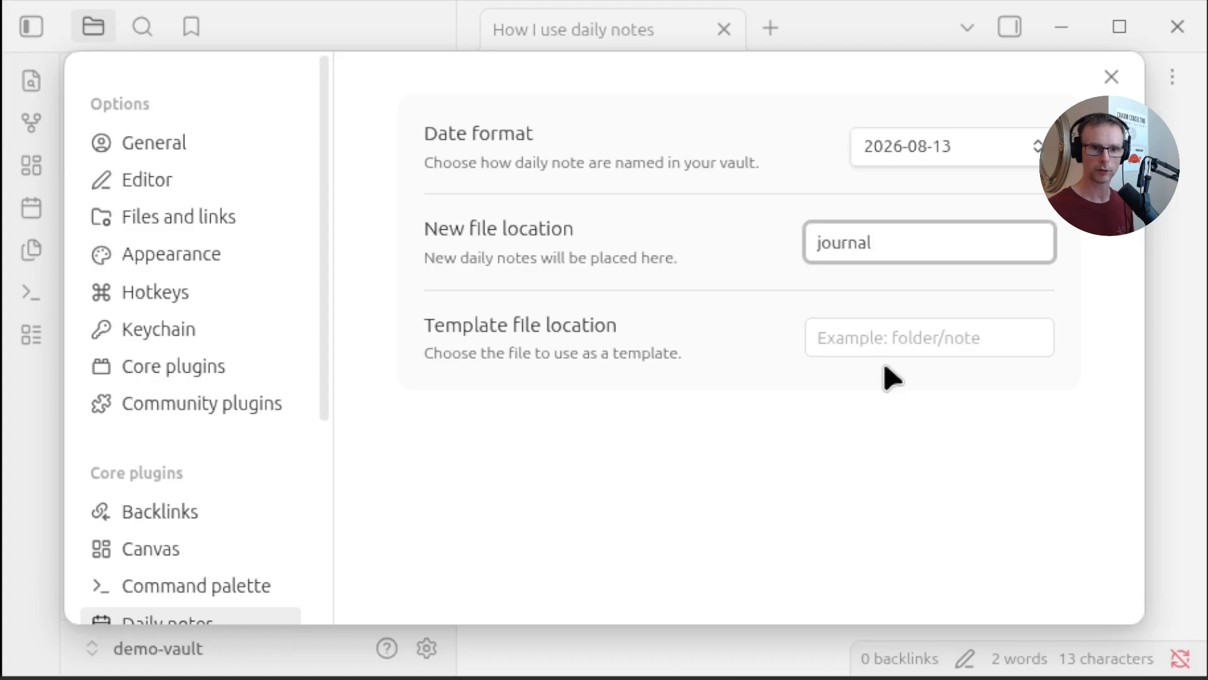
key(Escape)
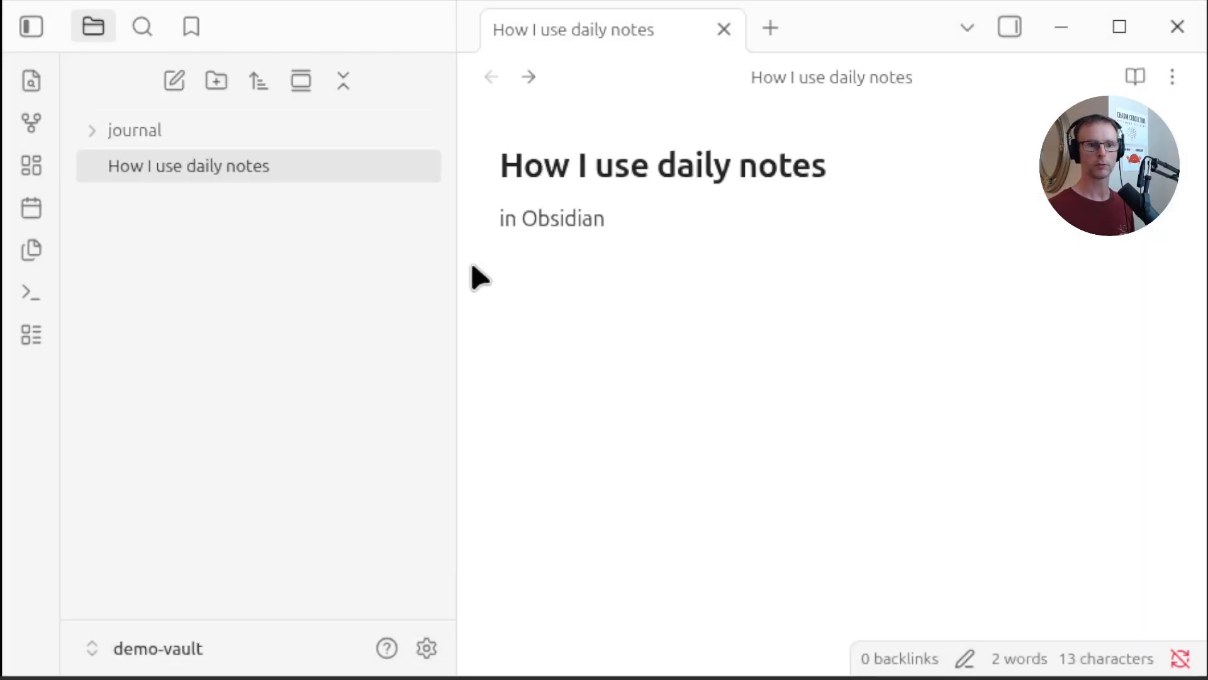
Create today's daily note in the journal folder and expand the folder
click(33, 212)
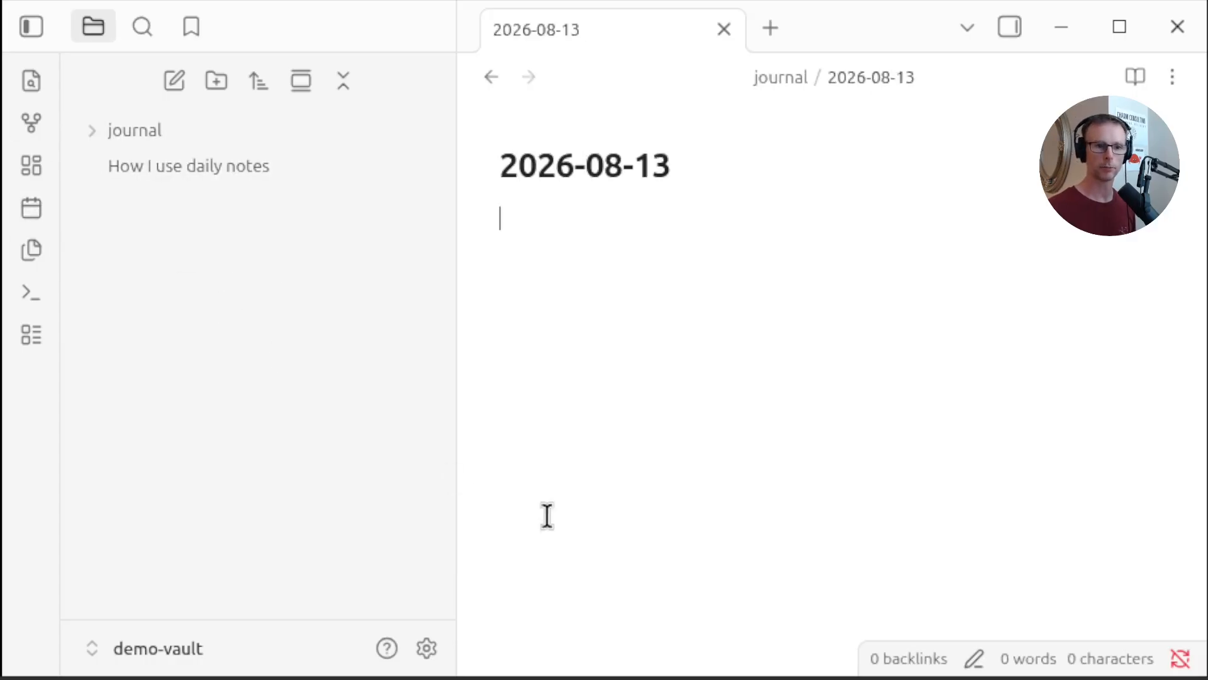
click(104, 141)
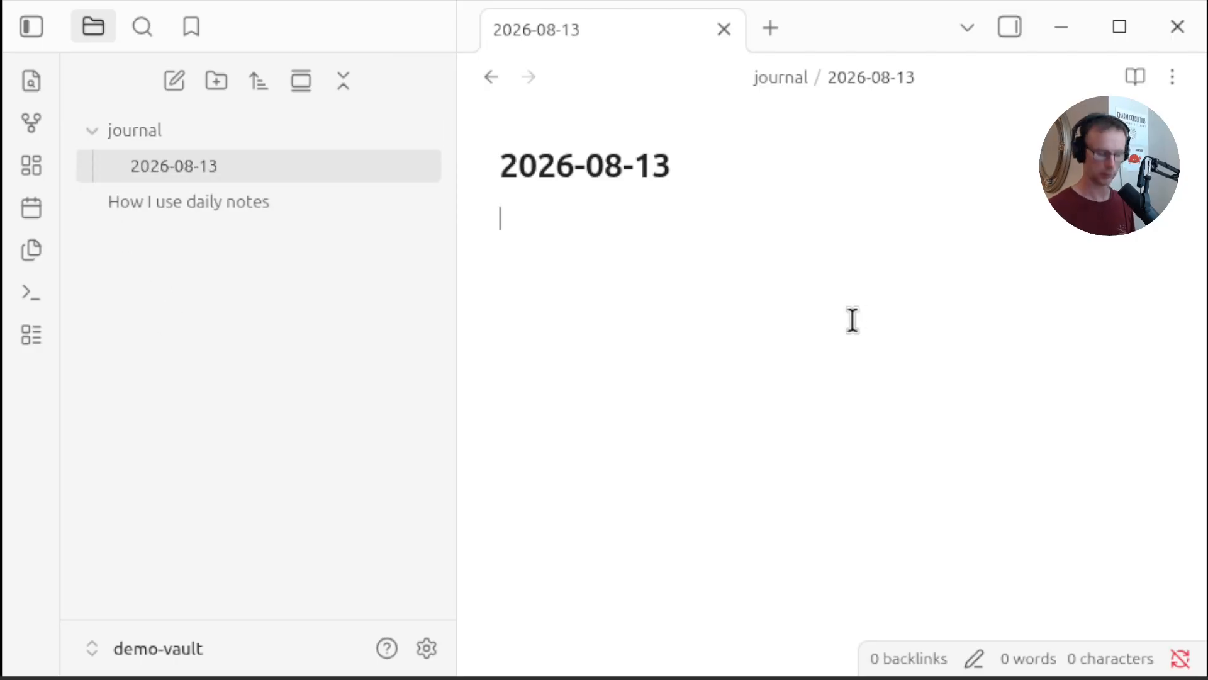
Write the lines 'hurrah' and 'what's up today' in the daily note
text(rrah  )
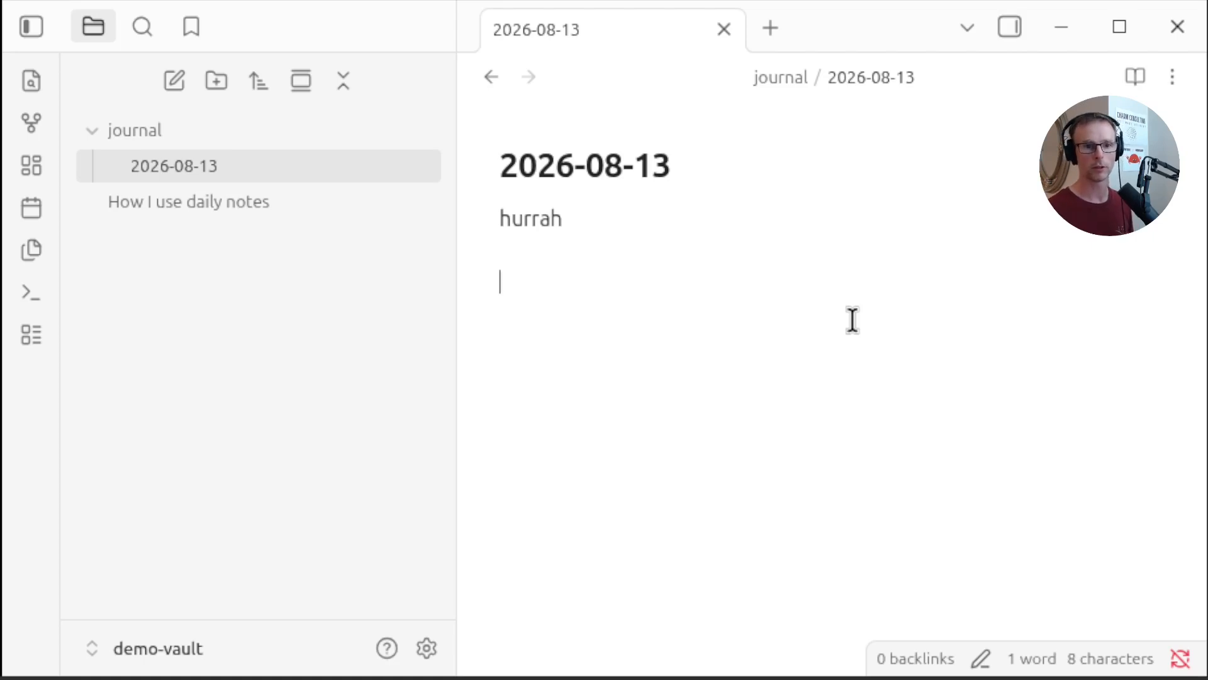
text(what's up todayh)
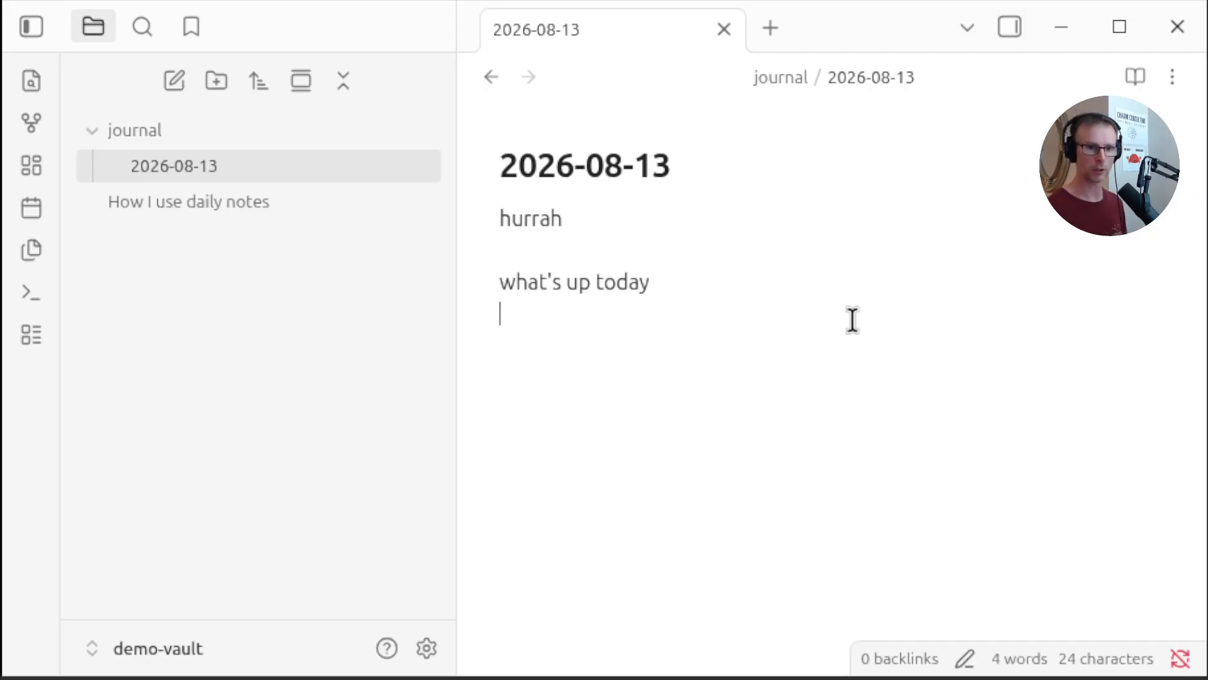
key(Return)
Add checklist items 'something to do' and 'get coffee', then tick off 'something to do'
key(ctrl+l)
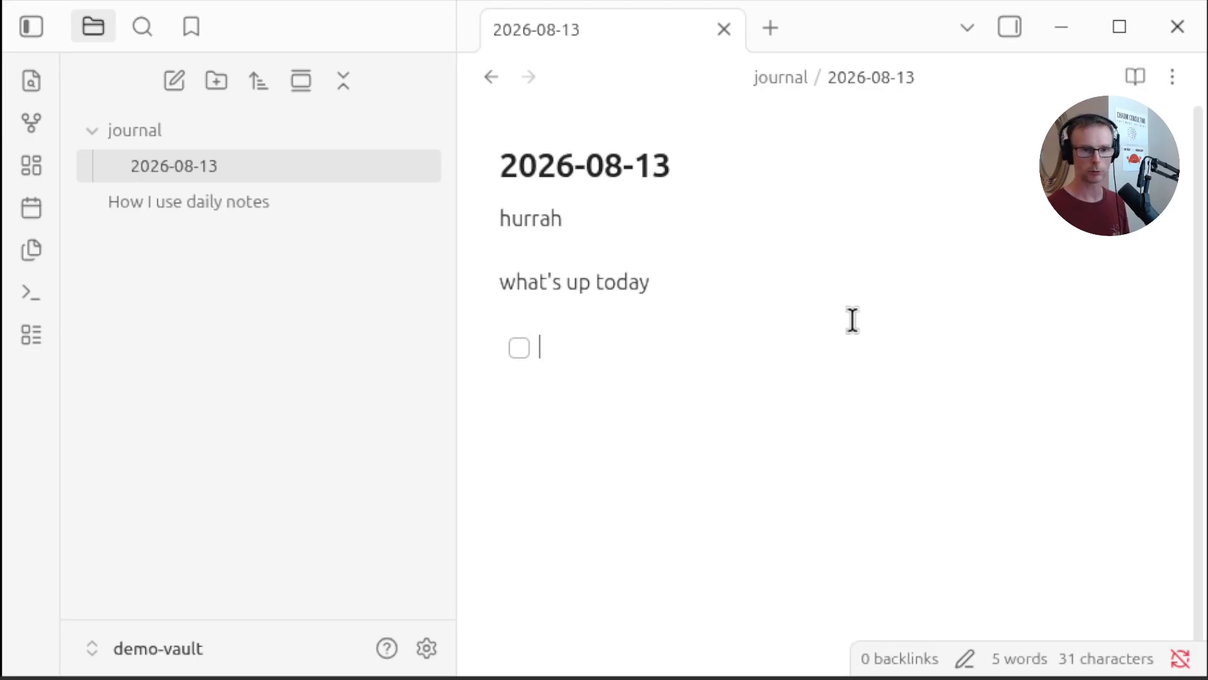
text(something to do)
key(Return)
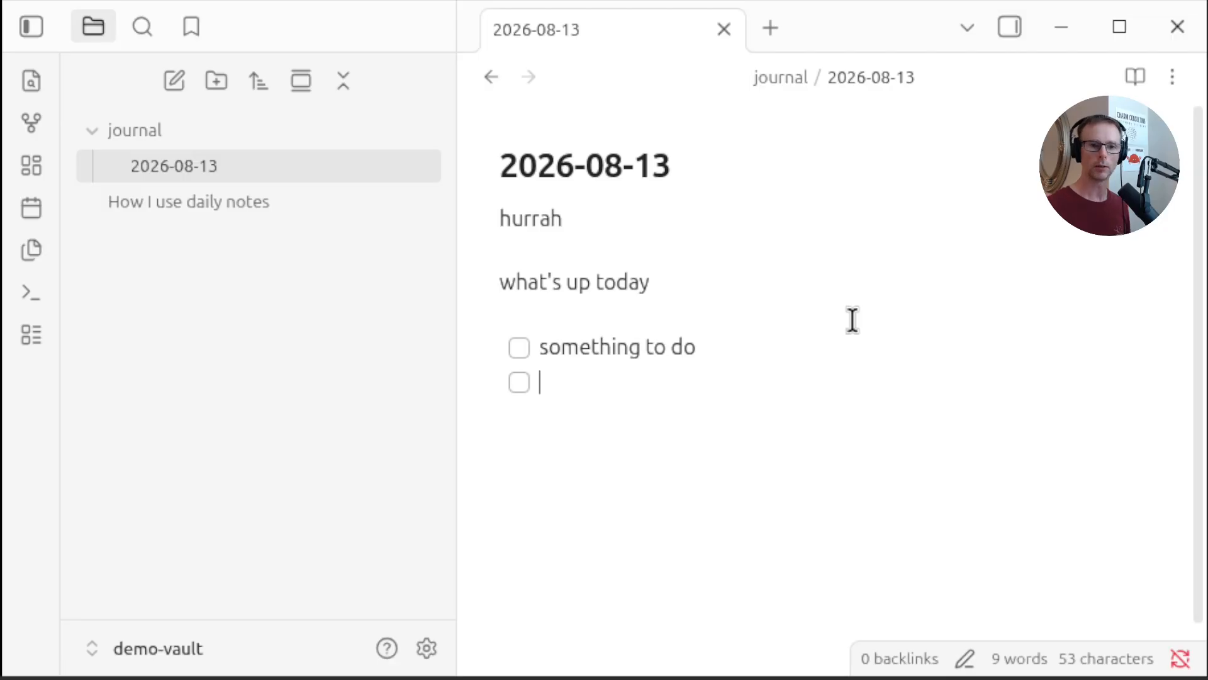
text(get )
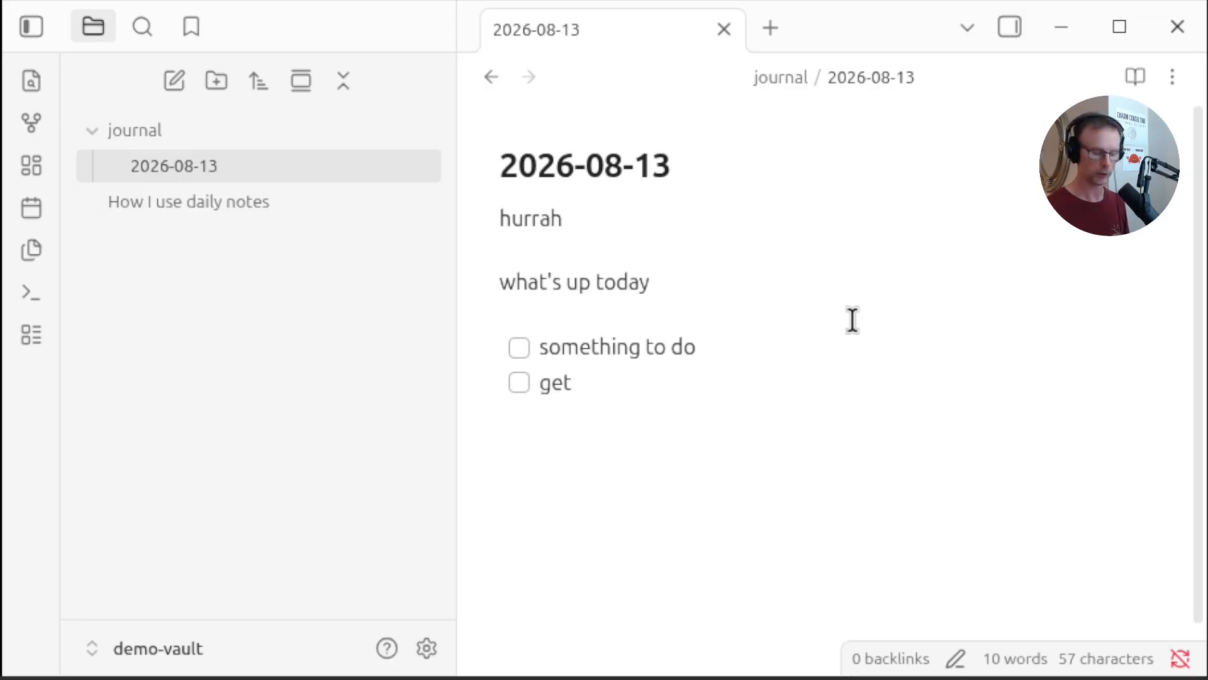
text(coffee)
key(Return)
key(Return)
click(517, 350)
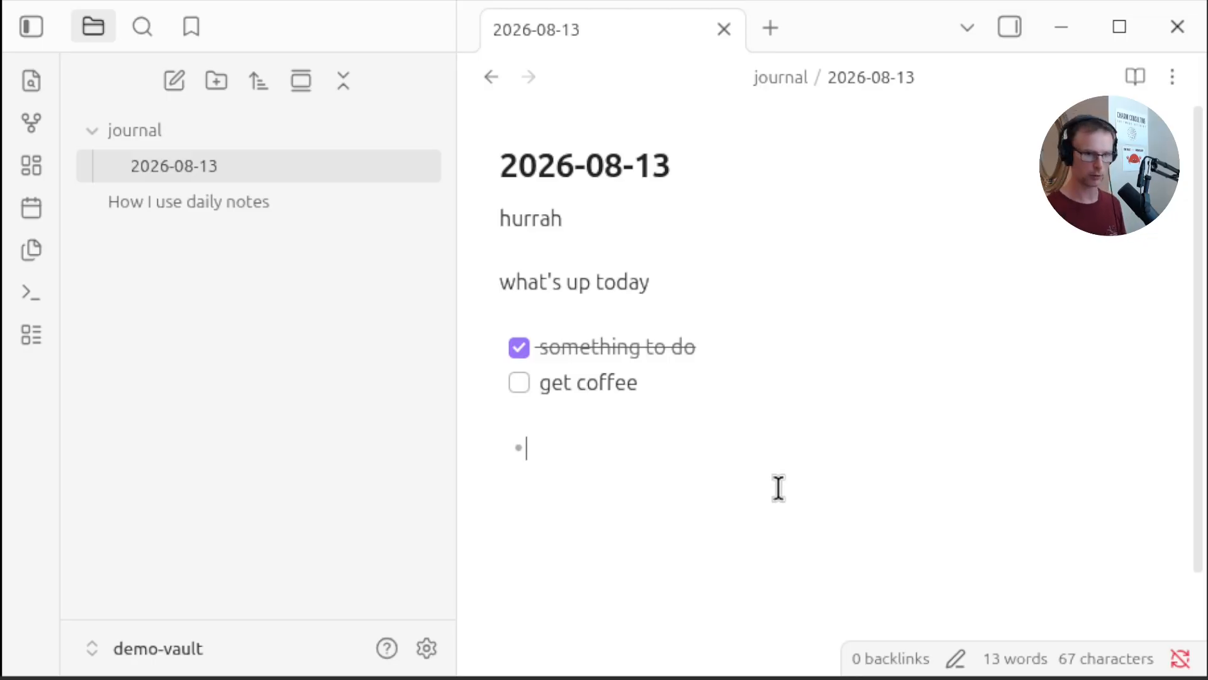
Add a bullet point 'went to park for walk'
text(went to par)
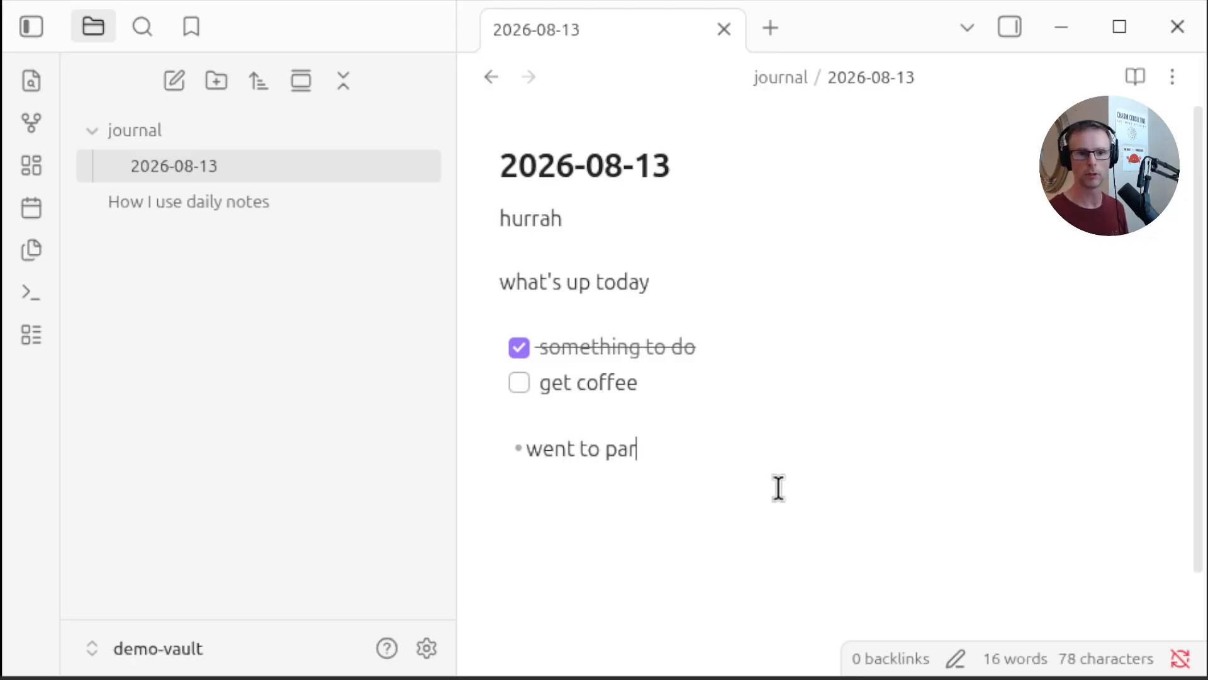
text(k for walk)
key(Return)
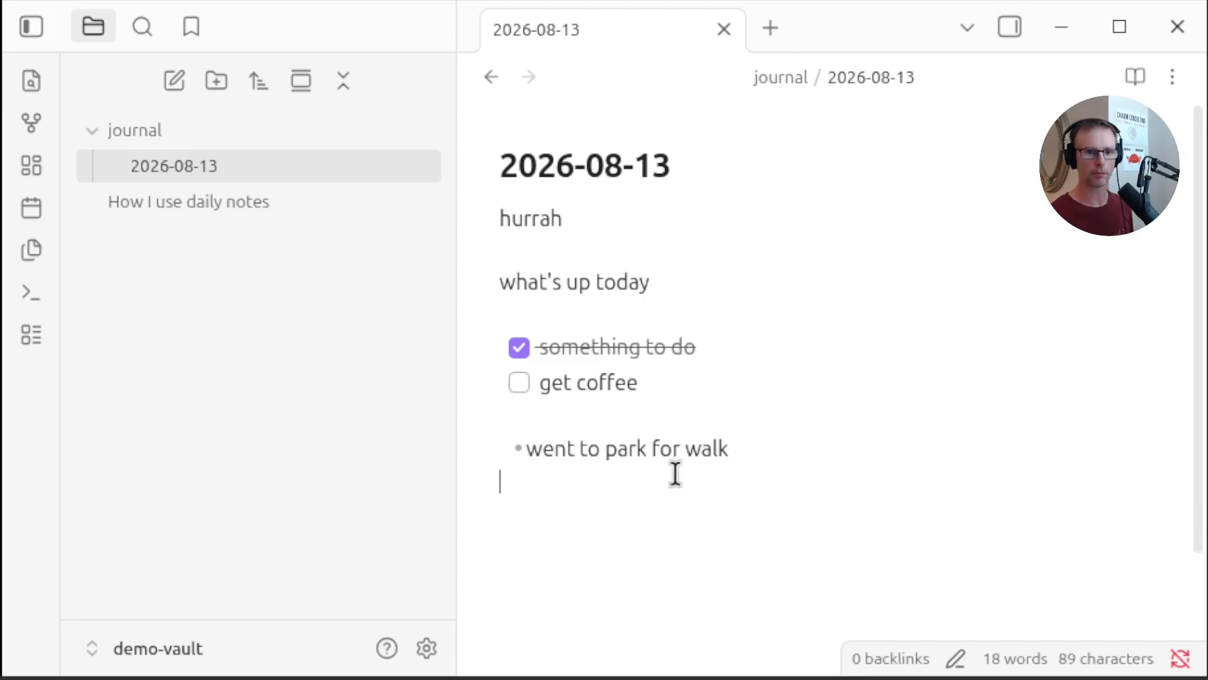
Add a level-one heading 'example_client' below the bullet
click(784, 329)
click(968, 524)
key(Return)
text(# )
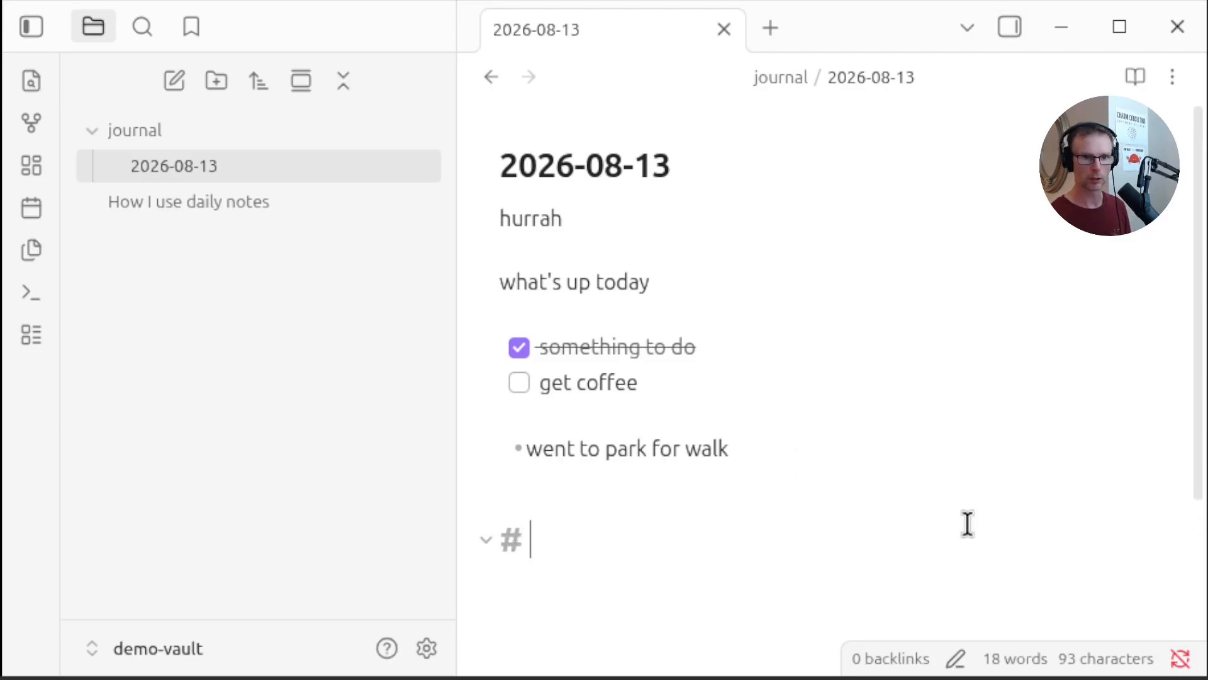
text(example_client)
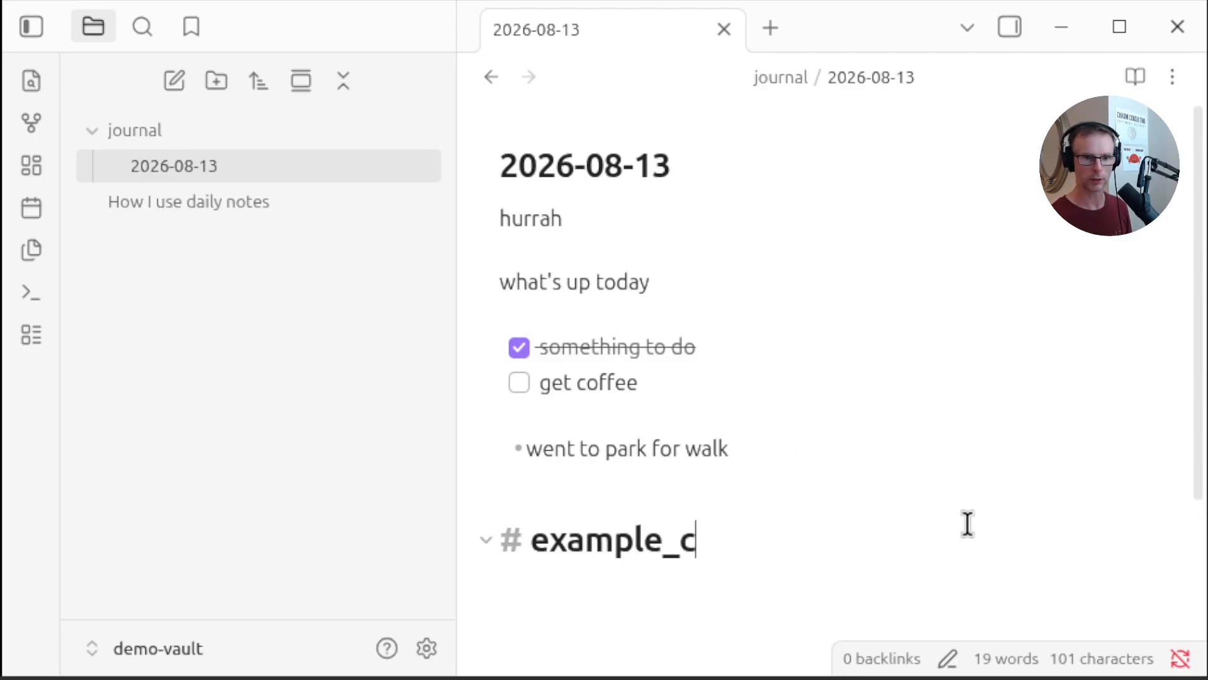
key(Return)
List bullets 'standup' and 'ticket of the day' under the example_client heading
text(- standup)
key(Return)
text(ticket of the day)
key(Return)
key(Return)
Add a level-one heading 'side hustle'
text(# side )
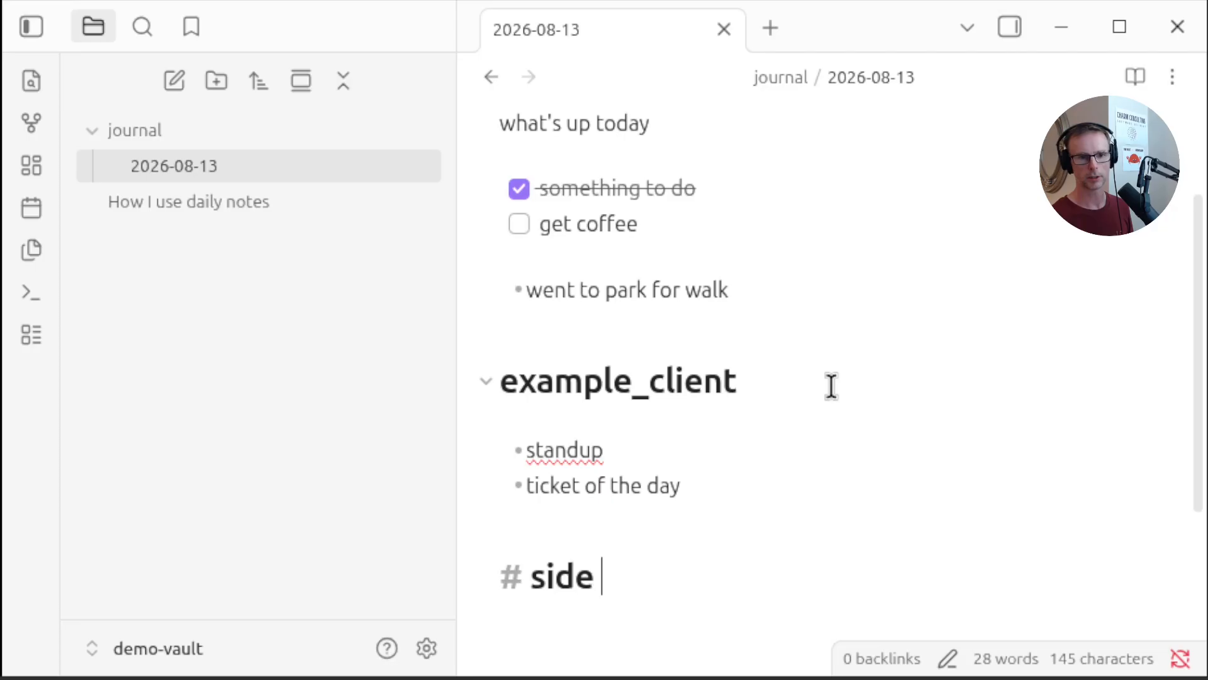
text(hustle)
key(Return)
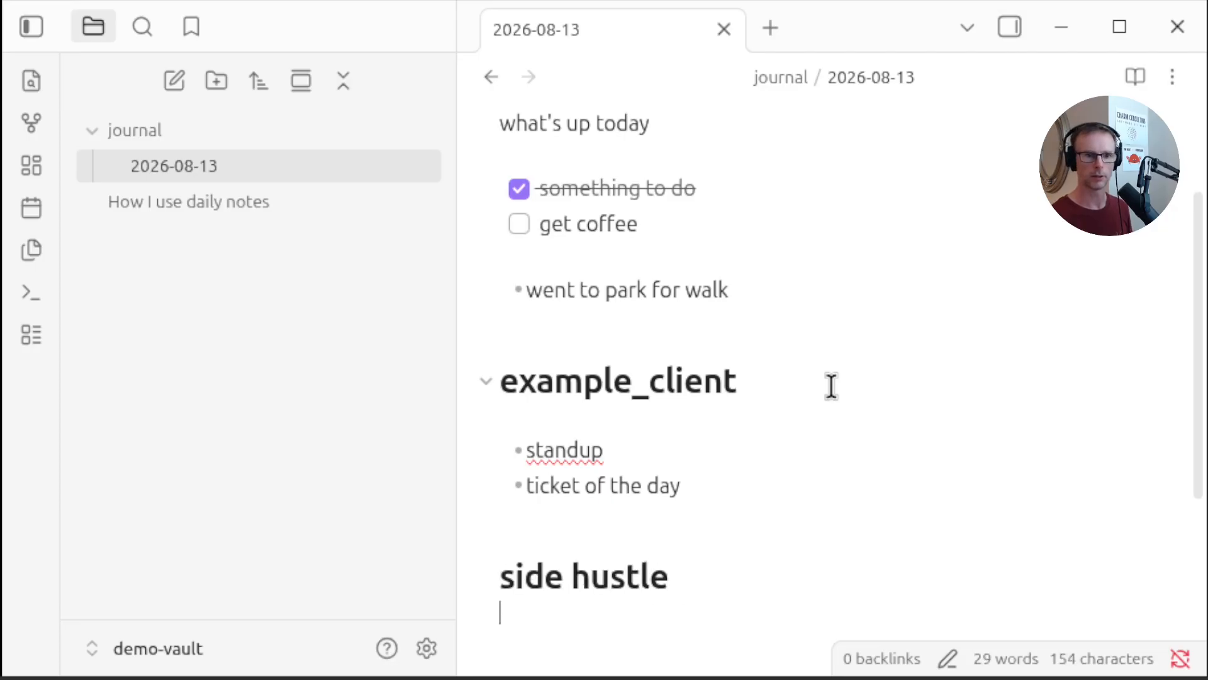
Add a checklist item 'make vids like this one' under the side hustle heading
key(ctrl+l)
text(make )
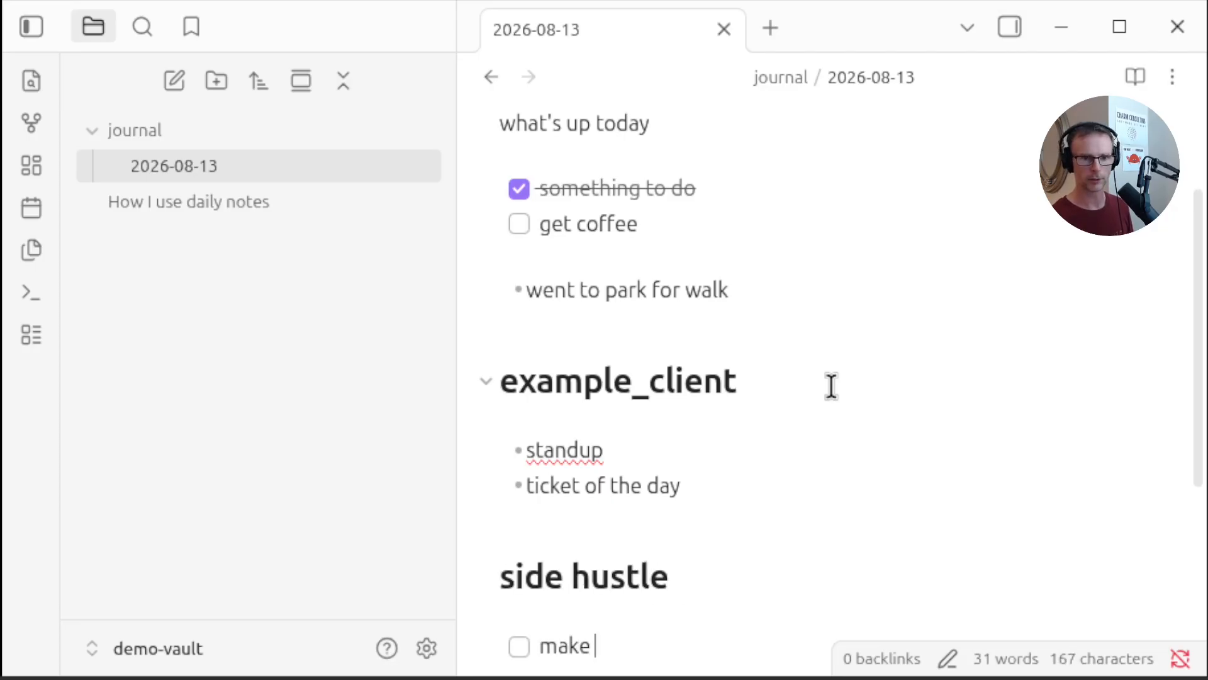
text(vids like this one)
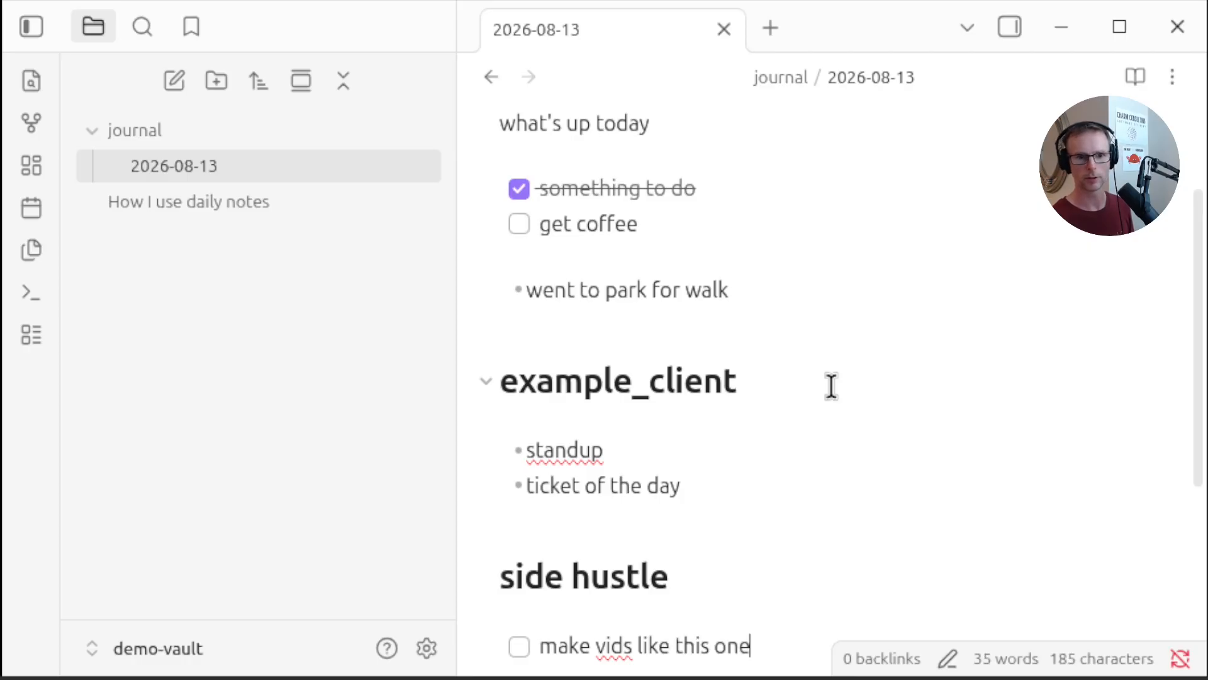
key(Return)
Rename the daily note to 2026-08-12 and close its tab
scroll(815, 467, down, 5)
scroll(815, 466, up, 7)
scroll(871, 447, down, 7)
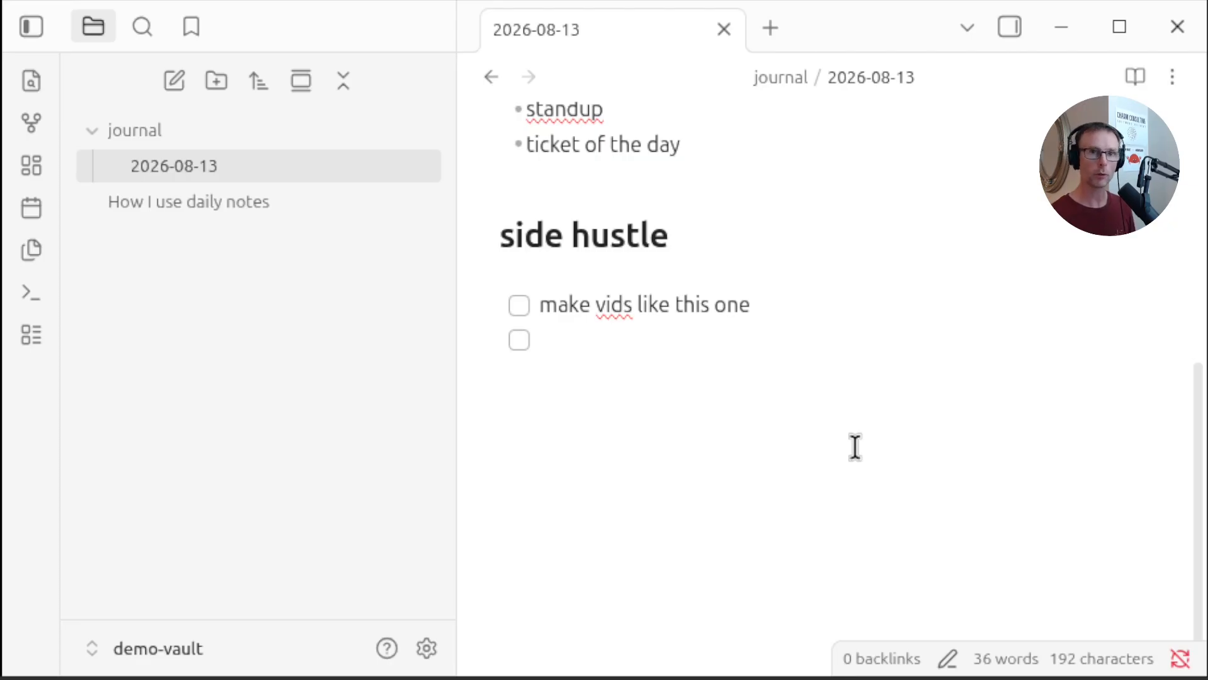
click(221, 169)
right_click(223, 175)
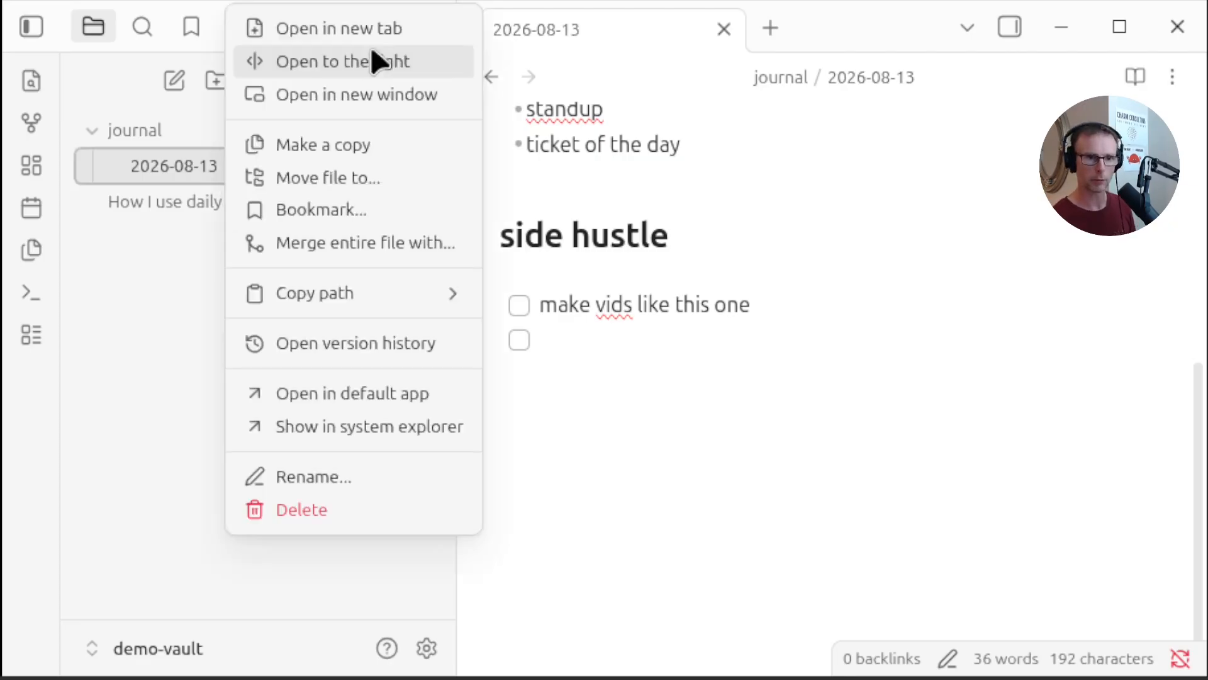
click(343, 487)
key(End)
text(2)
key(Return)
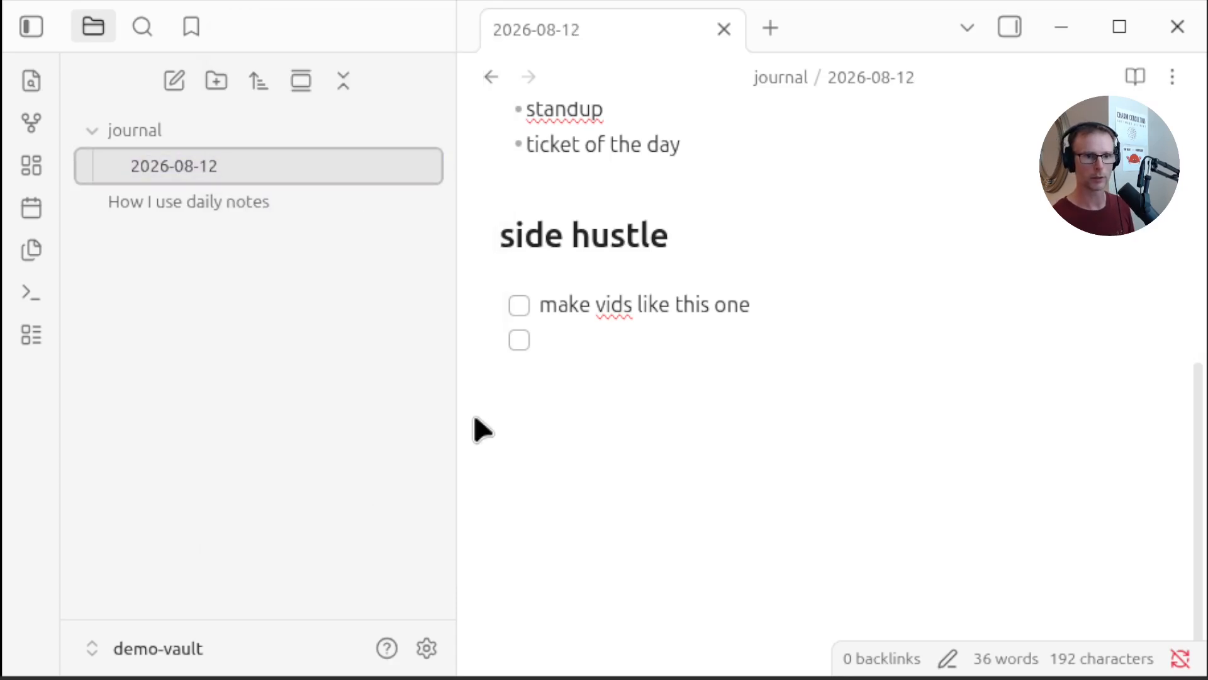
middle_click(655, 34)
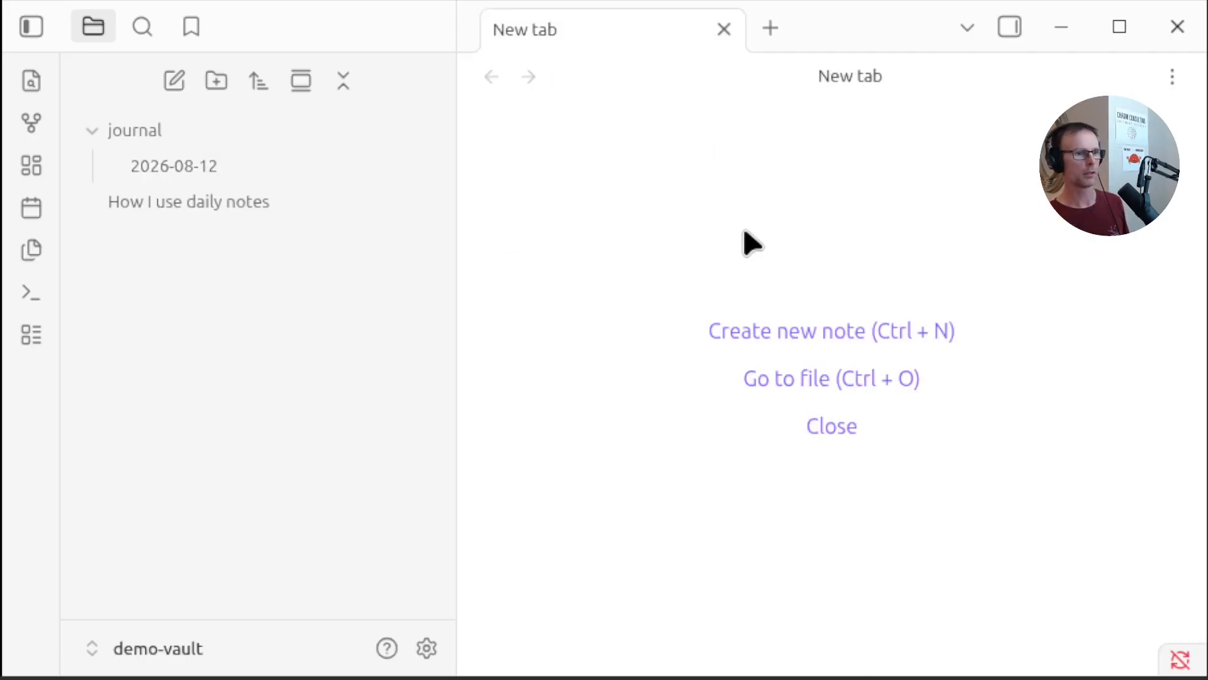
Create a new folder named templates
click(214, 82)
text(templ)
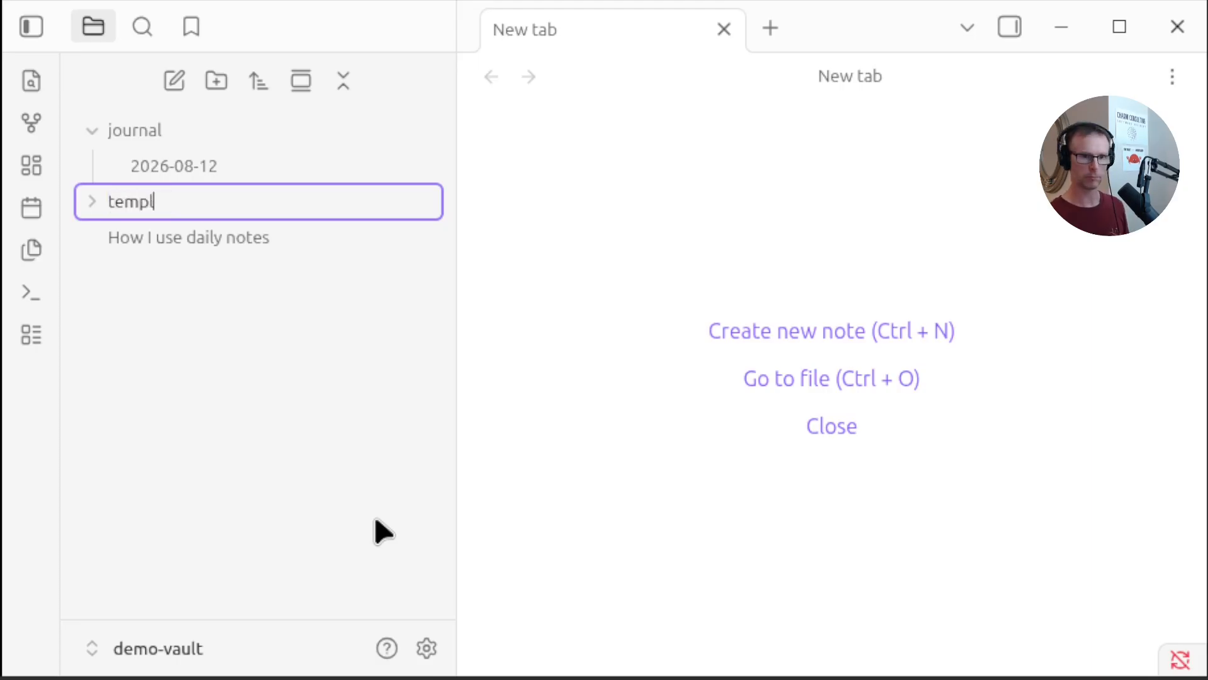
text(ates)
key(Return)
Create a new note named 'daily template' inside the templates folder
right_click(259, 214)
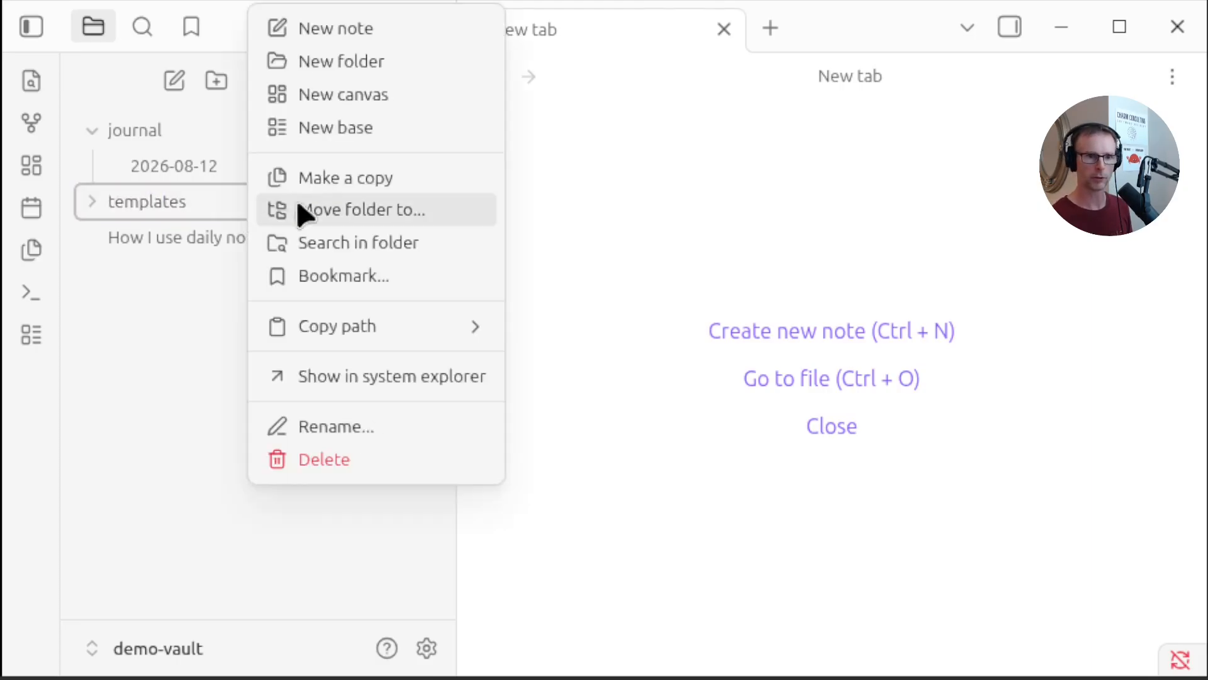
click(394, 41)
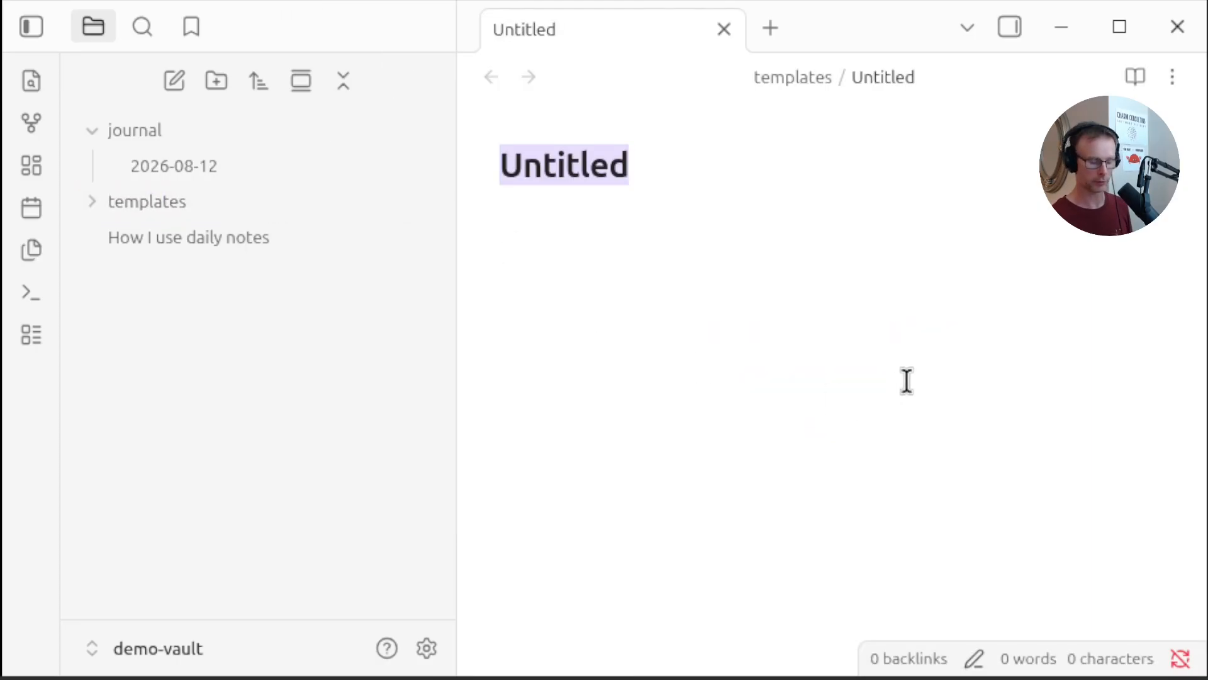
text(daily template)
key(Return)
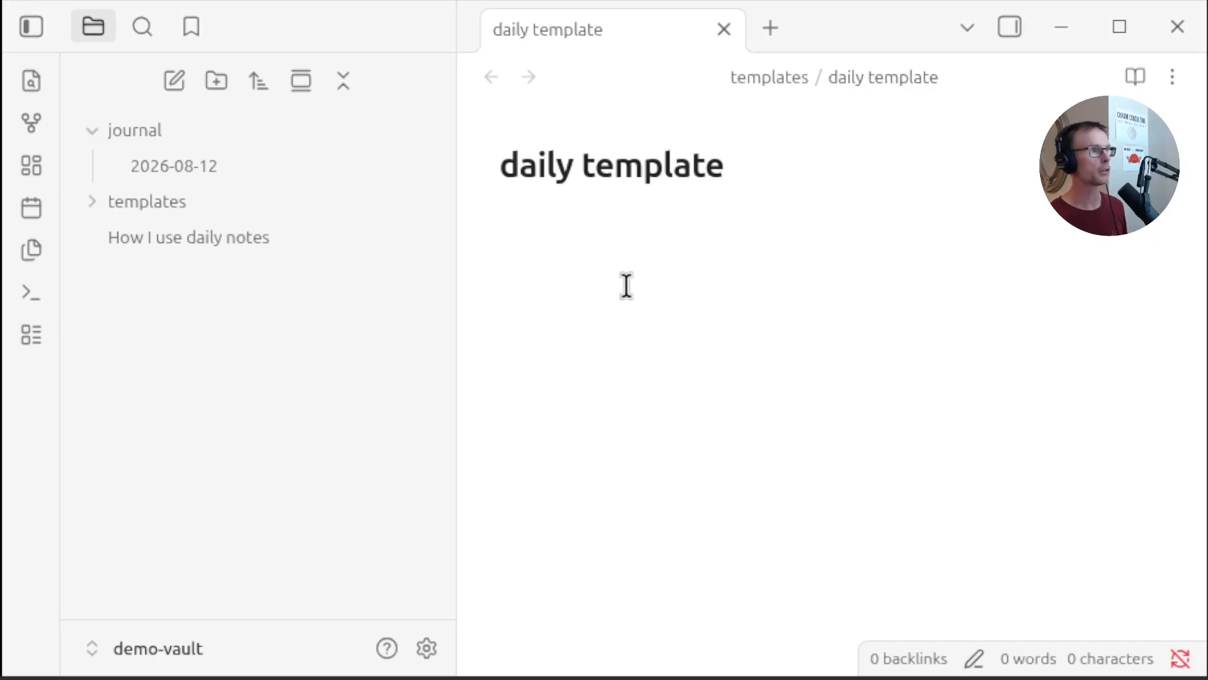
Paste the sample daily note content into the daily template note
key(ctrl+v)
scroll(876, 318, down, 1)
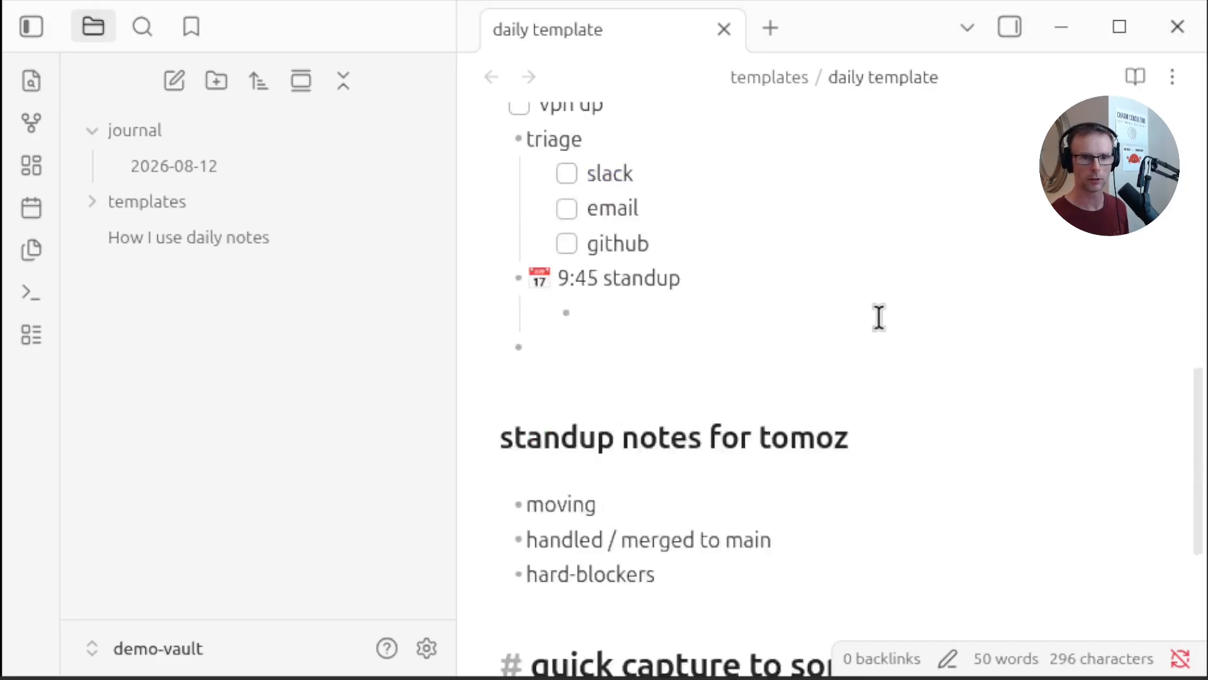
scroll(879, 317, up, 5)
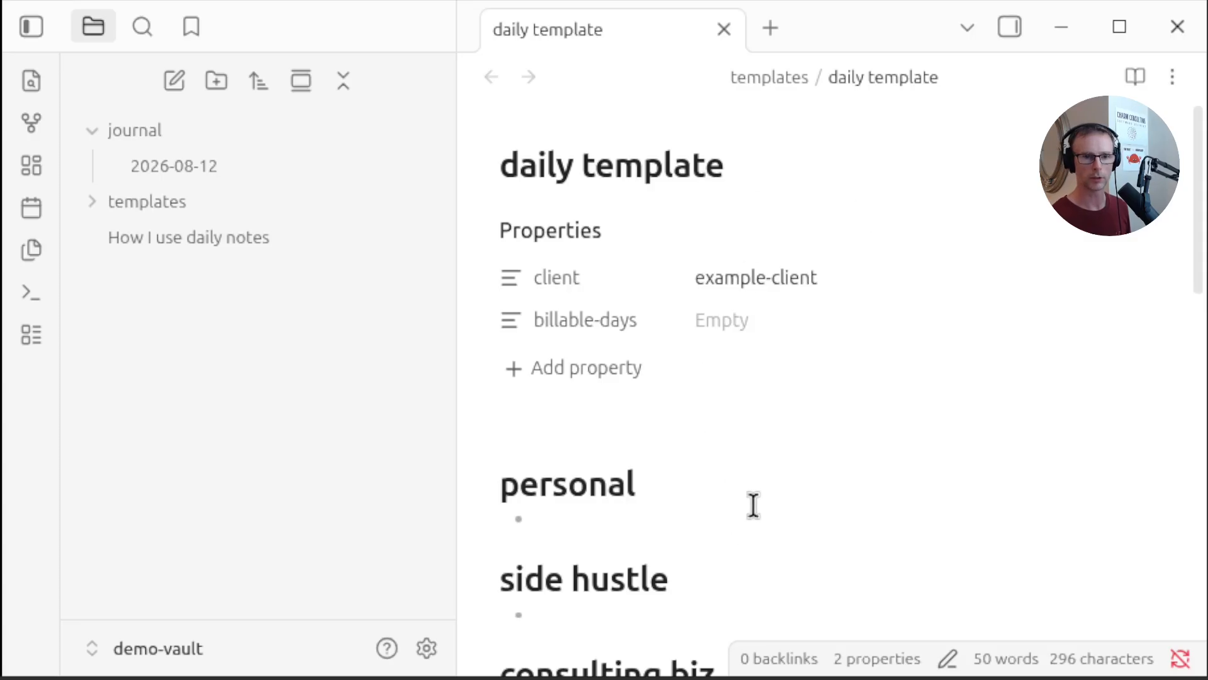
scroll(752, 504, down, 3)
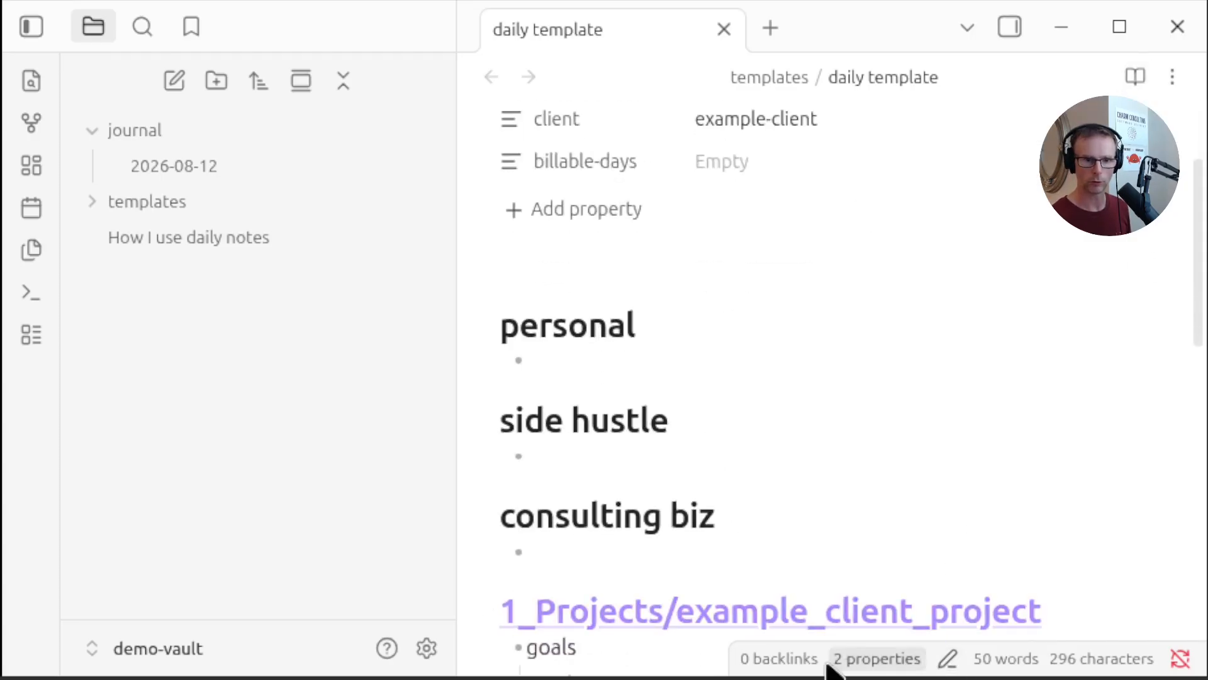
Switch the template to source mode and add a blank line after the properties block
click(947, 658)
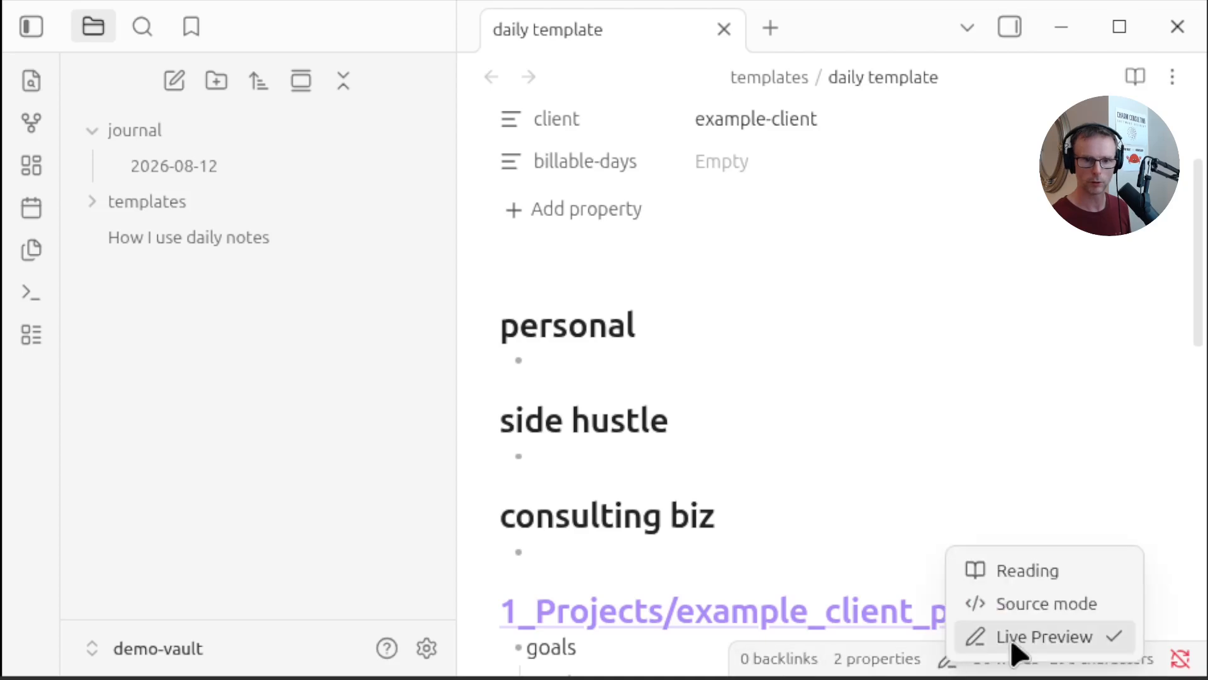
click(1057, 608)
scroll(849, 528, up, 3)
click(661, 207)
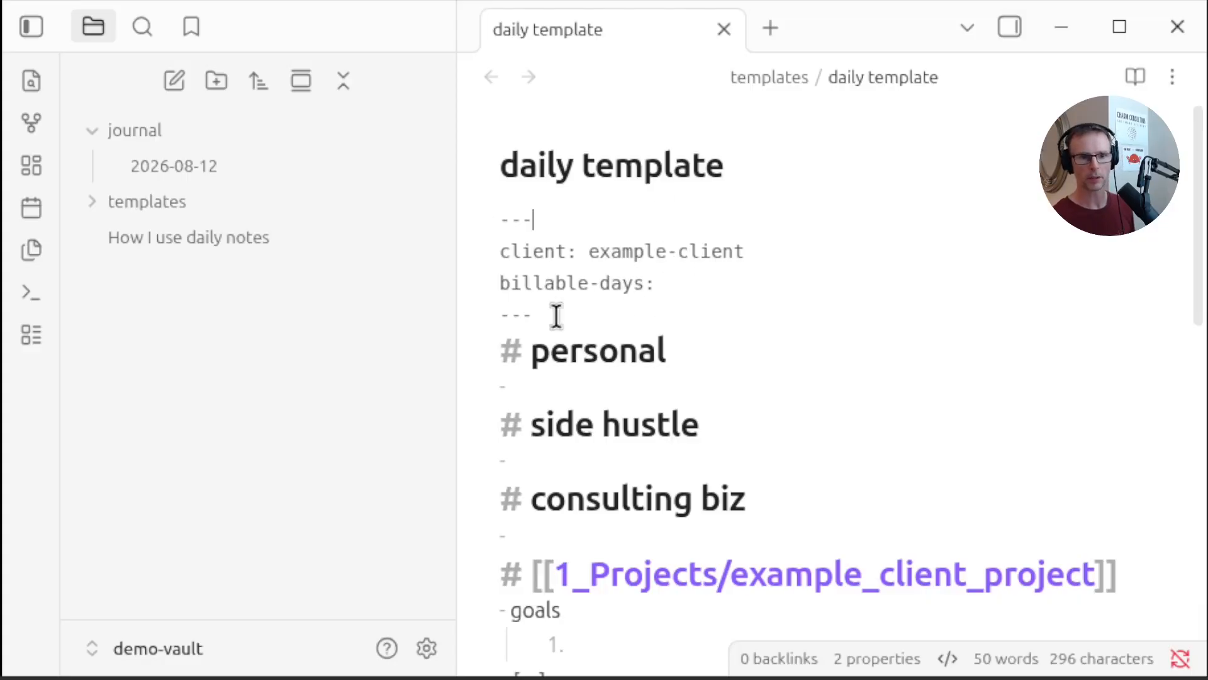
drag(553, 318, 397, 202)
click(663, 311)
click(595, 328)
click(692, 329)
key(Return)
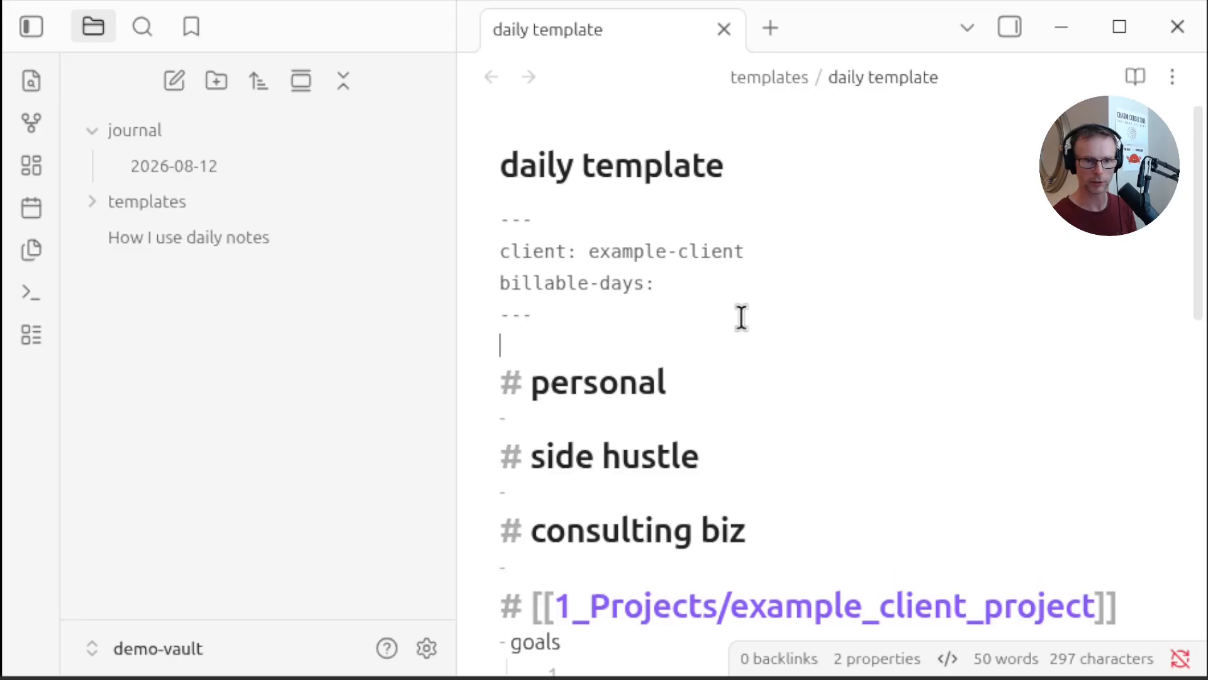
Review the template's sections and task lists in source mode
scroll(741, 318, down, 5)
scroll(661, 283, up, 3)
click(574, 297)
click(629, 370)
scroll(949, 409, down, 3)
scroll(931, 428, up, 3)
scroll(837, 490, down, 3)
click(690, 383)
scroll(690, 360, down, 3)
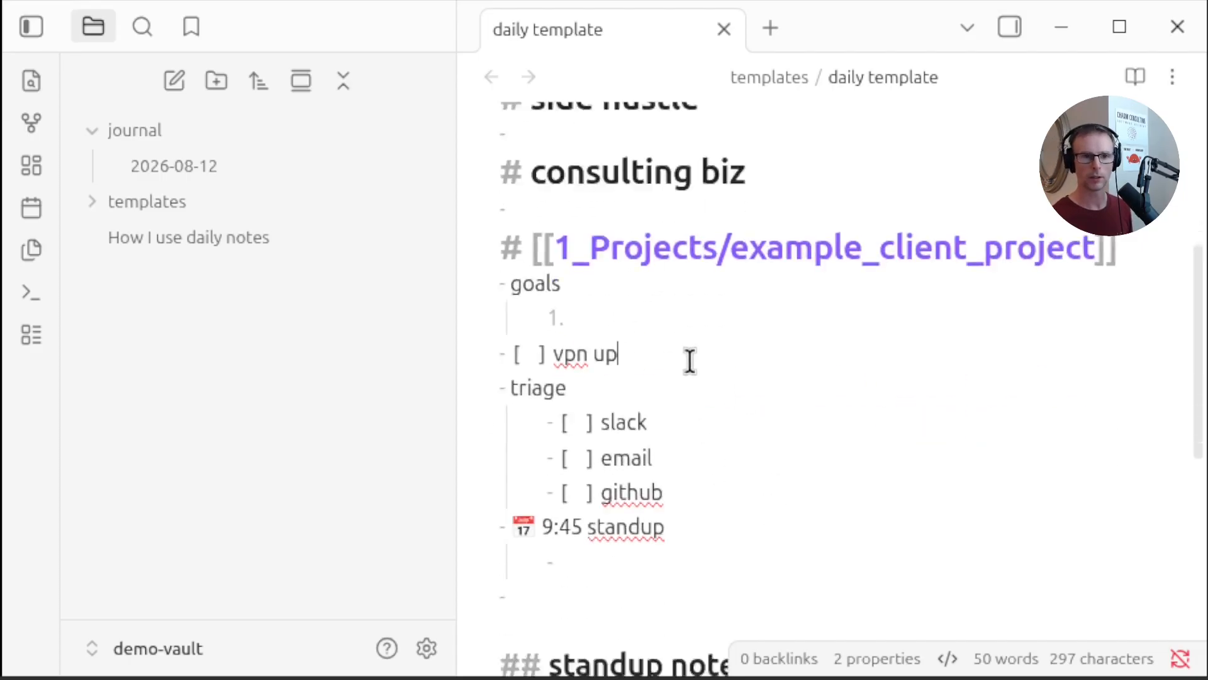
scroll(691, 362, up, 3)
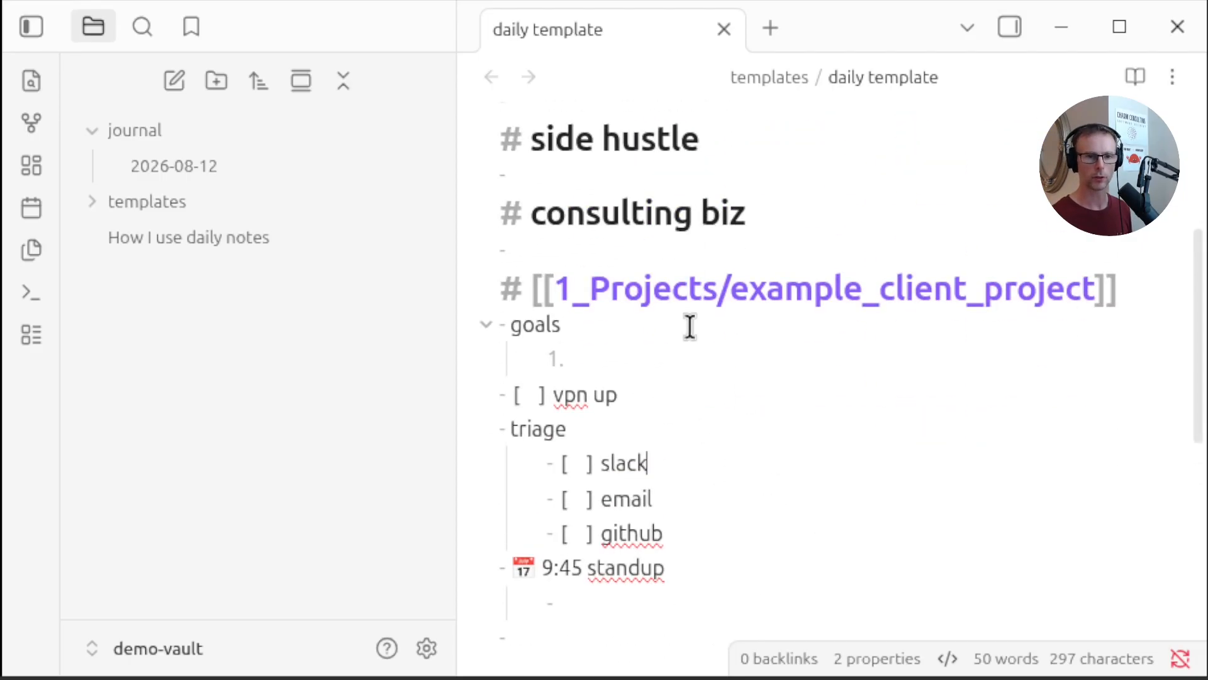
scroll(938, 366, down, 3)
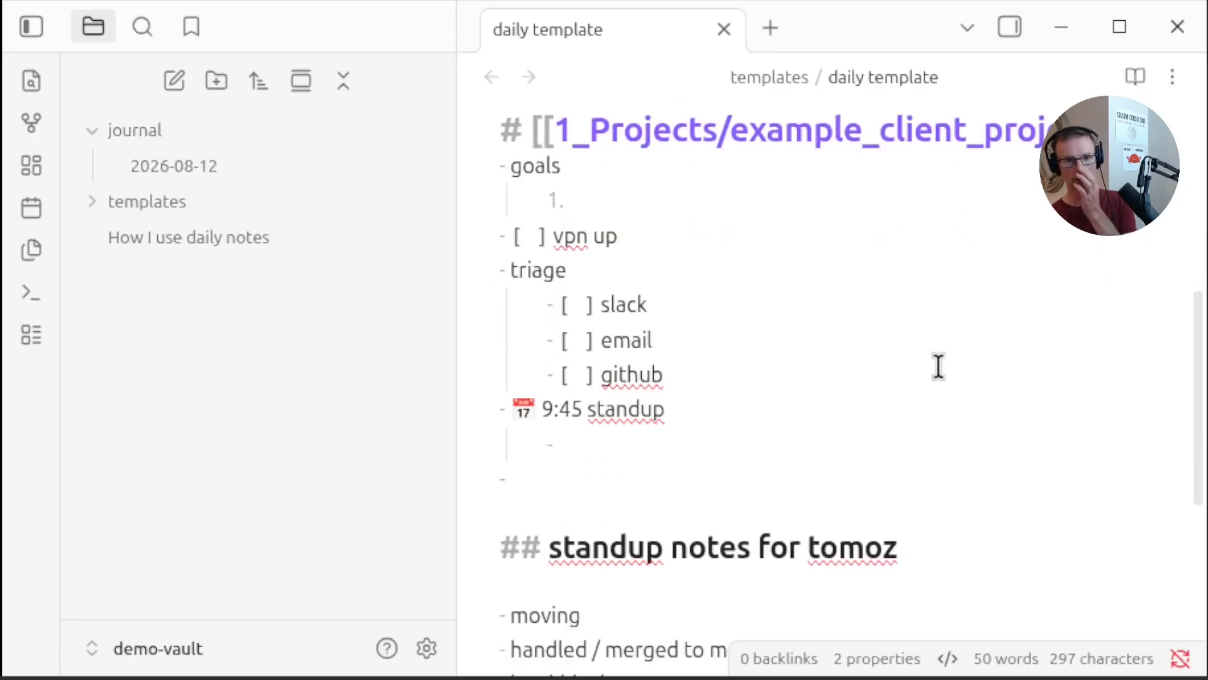
scroll(760, 289, up, 3)
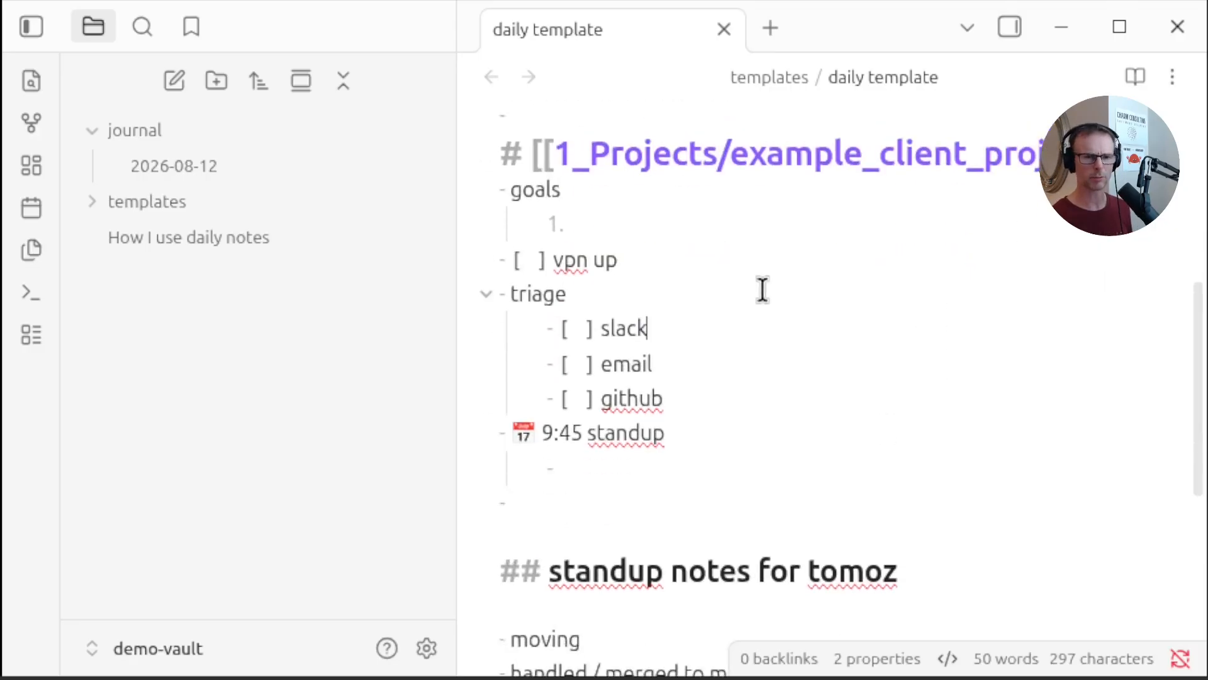
scroll(659, 341, down, 3)
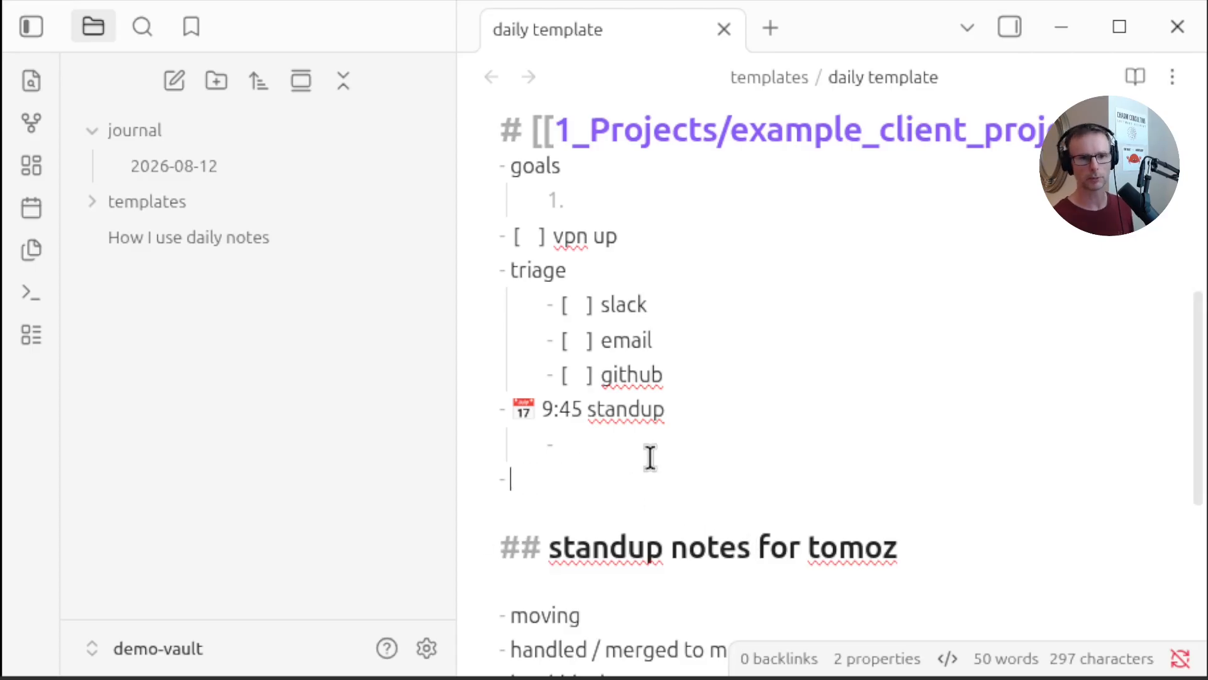
scroll(718, 413, down, 6)
Add a nested bullet 'ticket xzy' under moving in the standup notes section
click(724, 296)
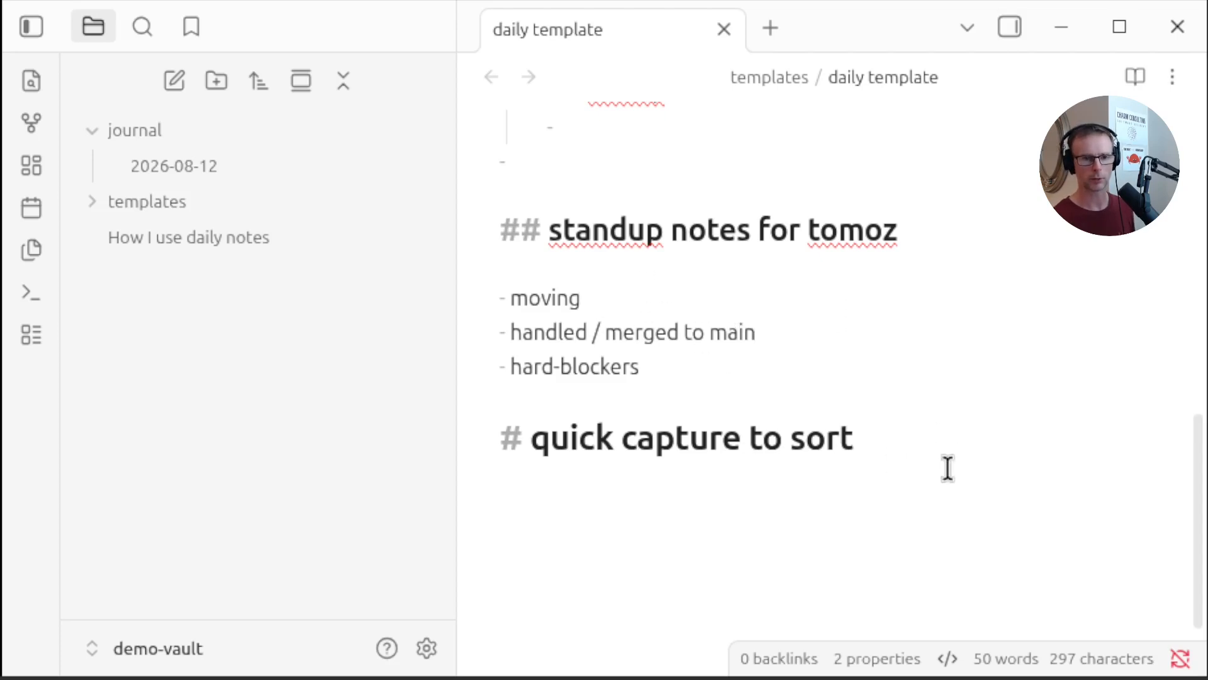
key(Return)
key(Tab)
text(ticke)
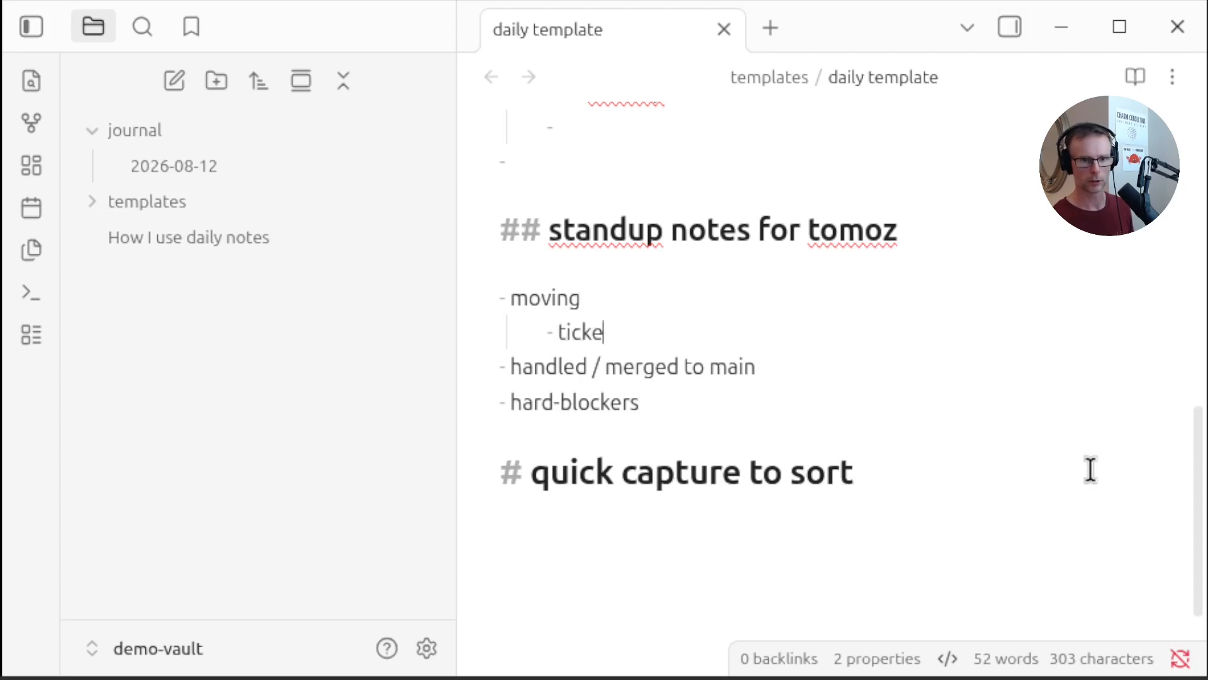
text(t xzy)
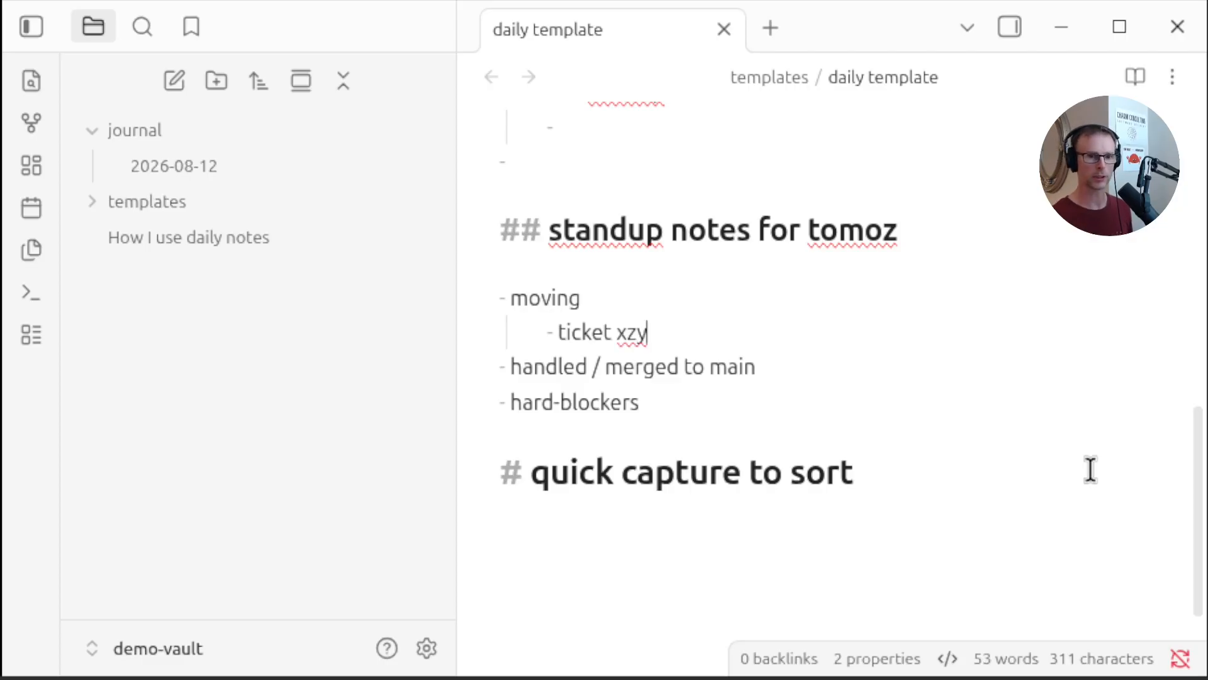
Cut the 'ticket xzy' line out of the template and close the template tab
key(shift+Down)
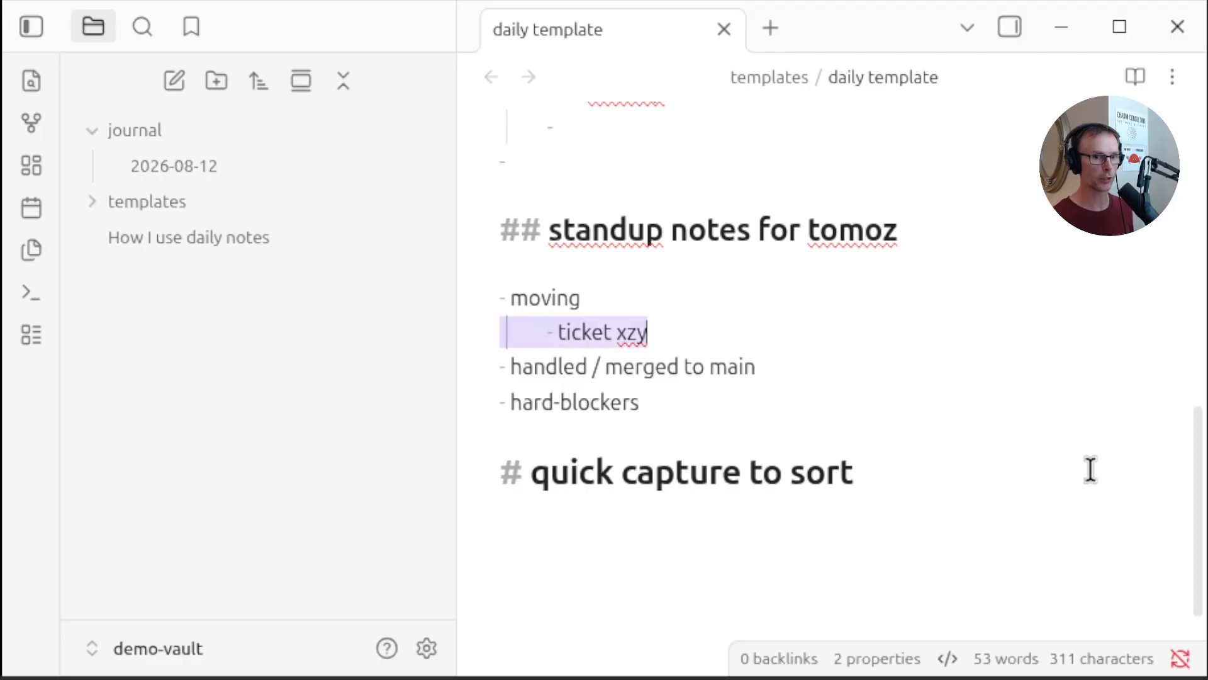
key(ctrl+x)
click(754, 327)
key(ctrl+v)
key(ctrl+w)
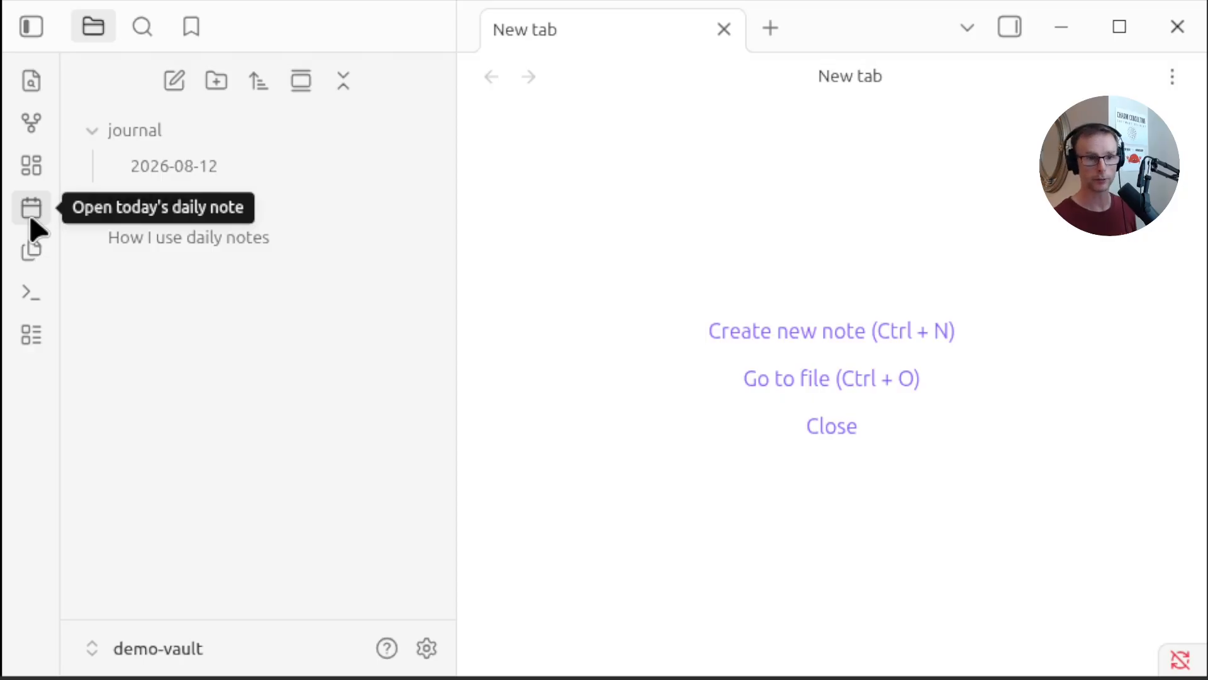
Create today's daily note, then reopen the daily template to check it and close its tab
click(30, 216)
click(275, 274)
scroll(810, 437, down, 5)
scroll(810, 437, up, 5)
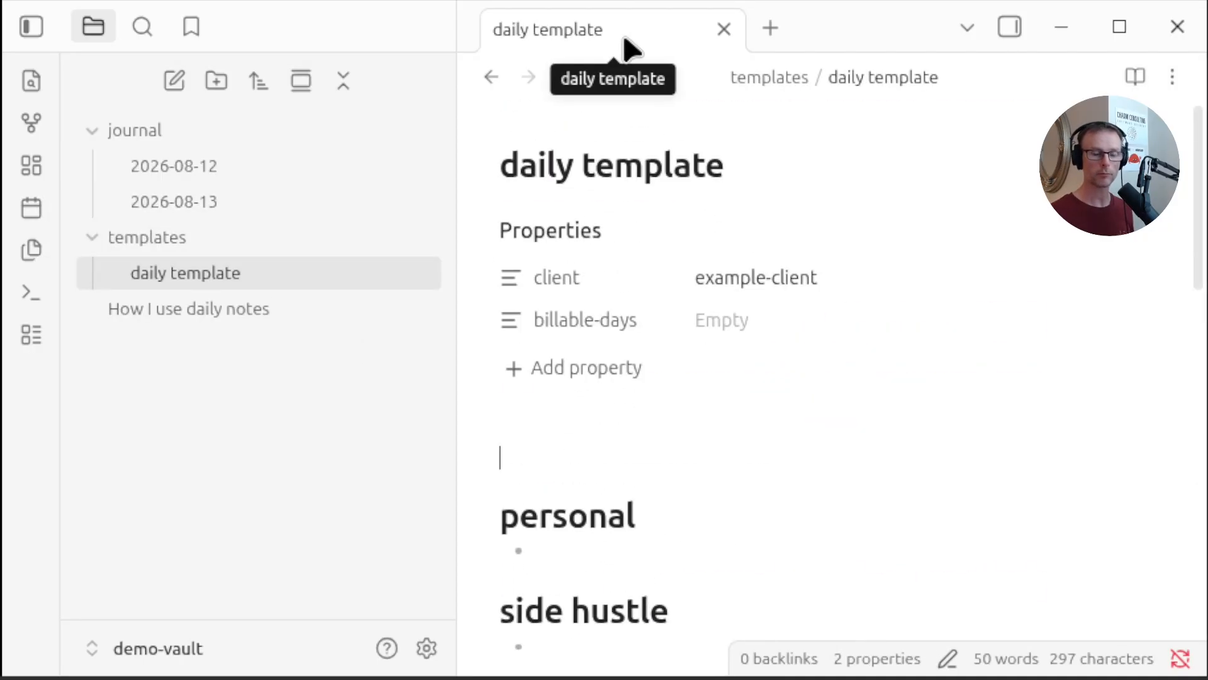
key(ctrl+w)
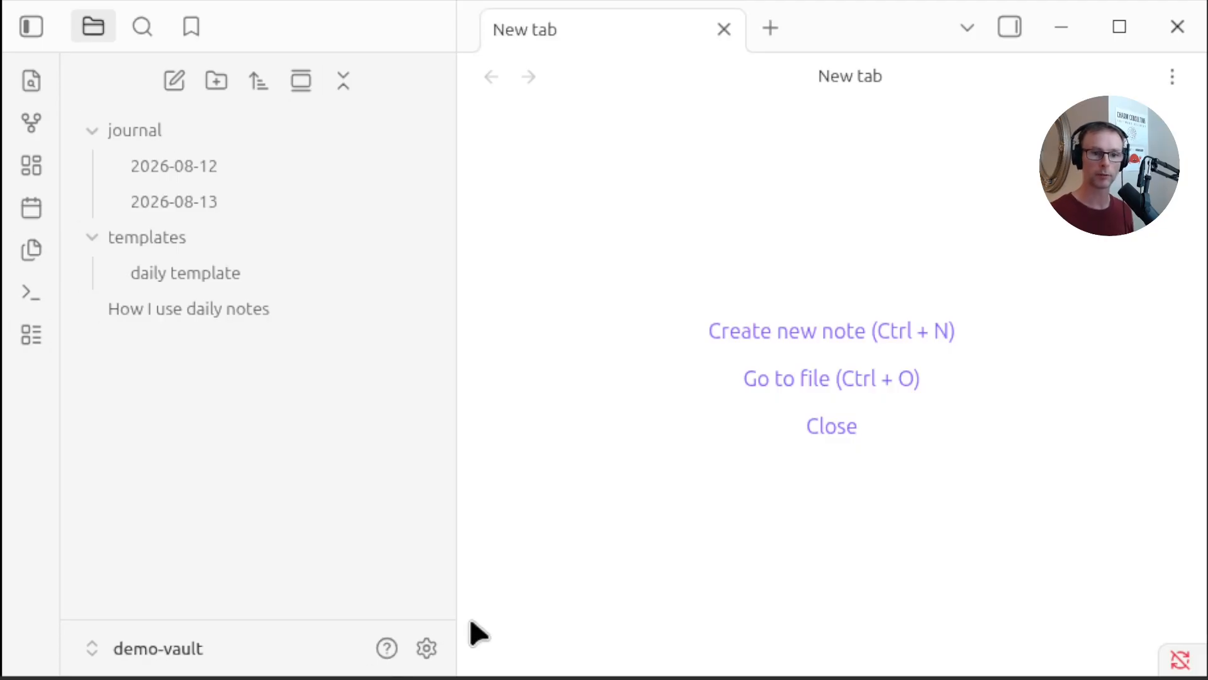
Set the Templates core plugin's template folder location to templates and close settings
click(426, 648)
scroll(755, 377, down, 15)
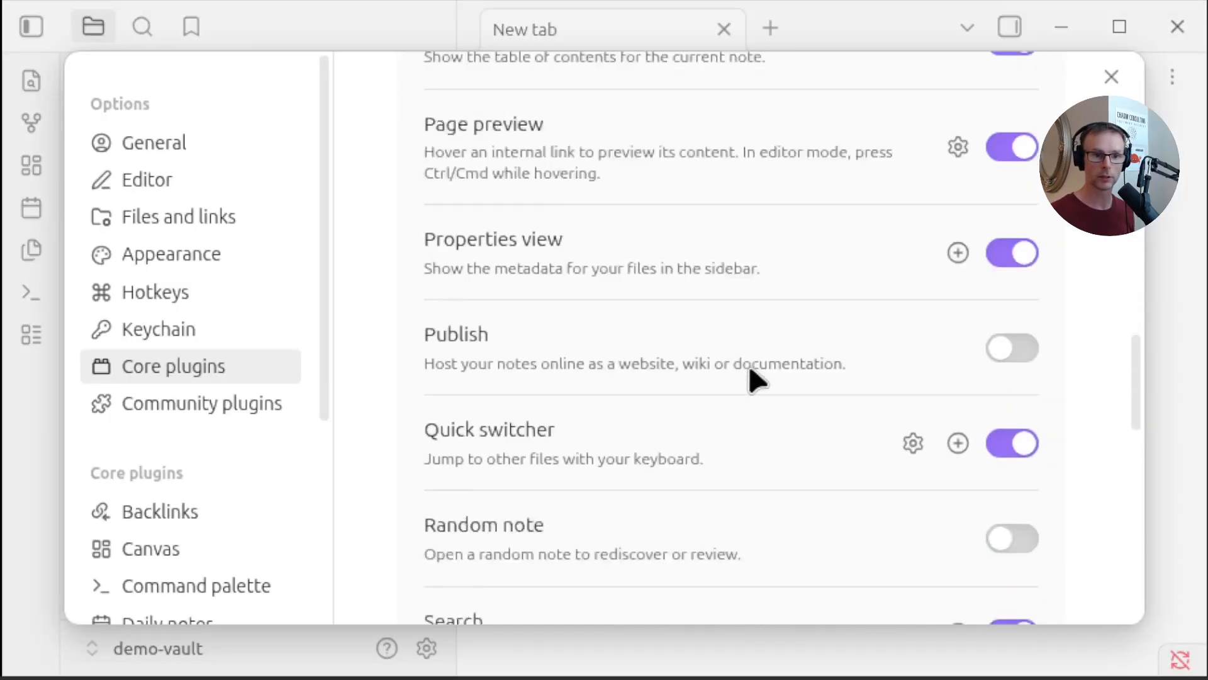
scroll(750, 370, down, 10)
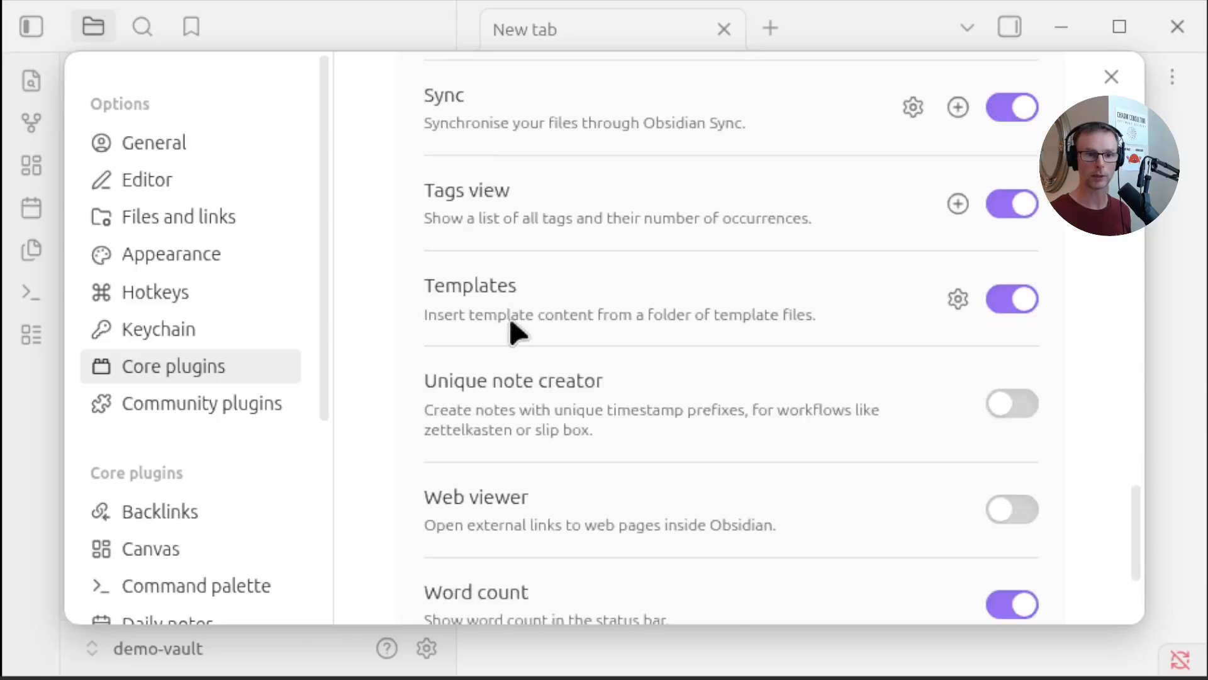
click(957, 300)
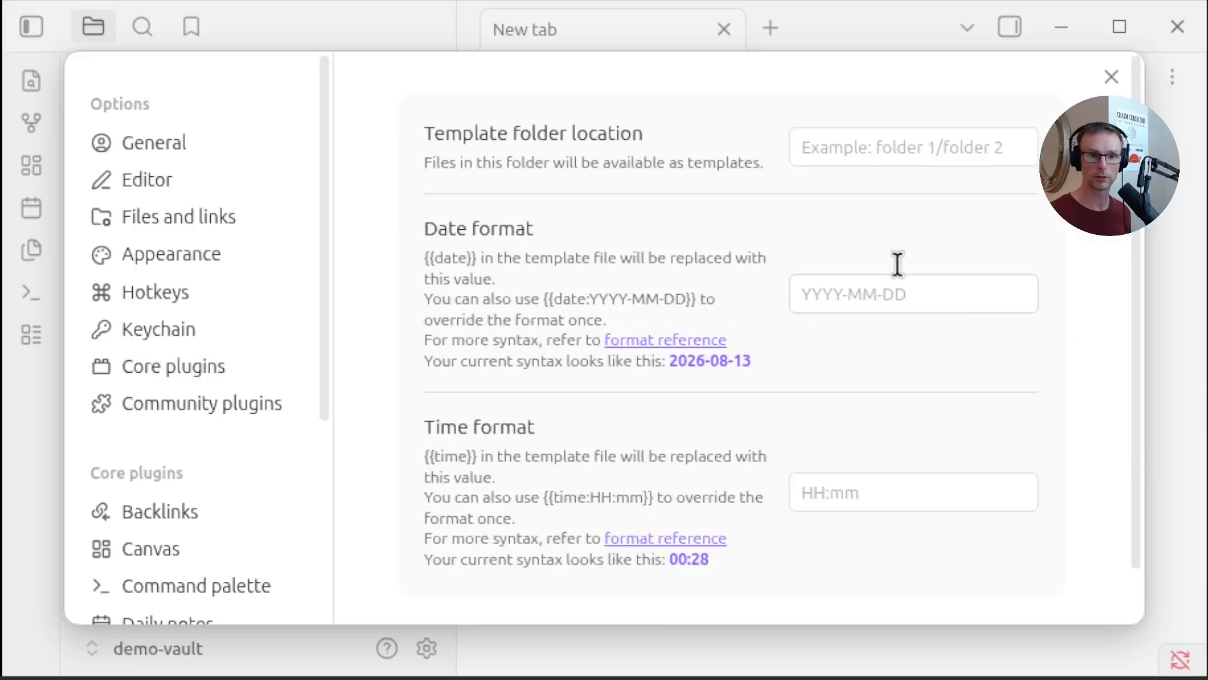
click(922, 151)
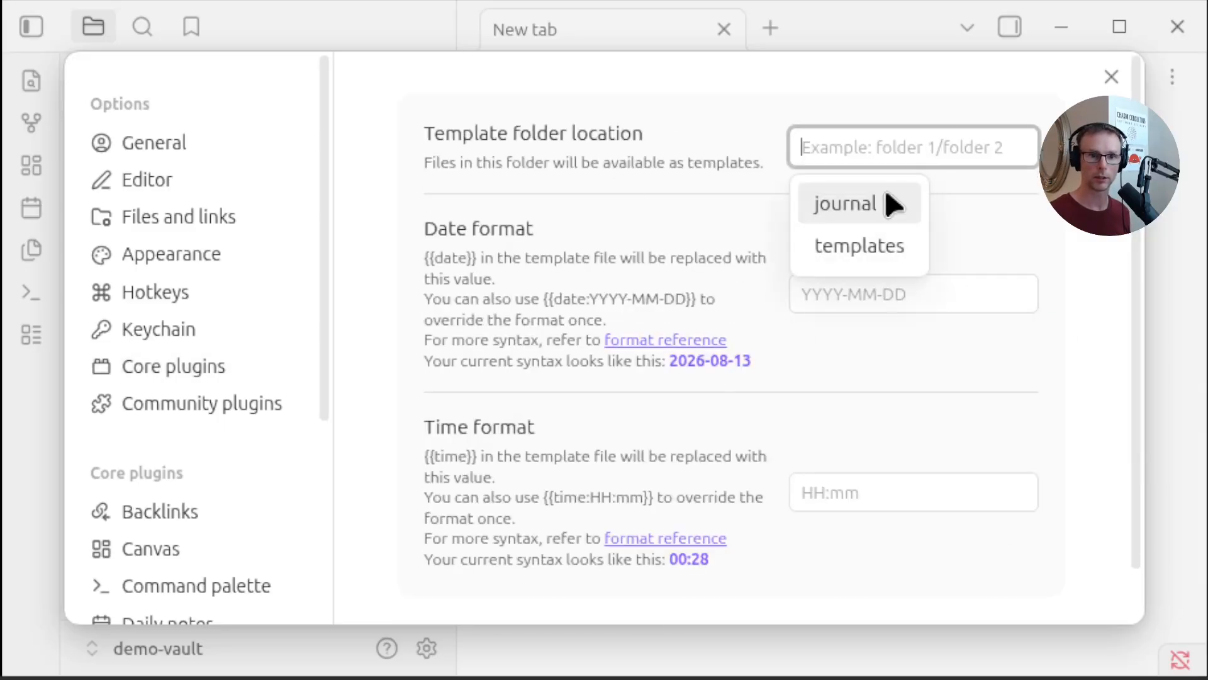
click(857, 257)
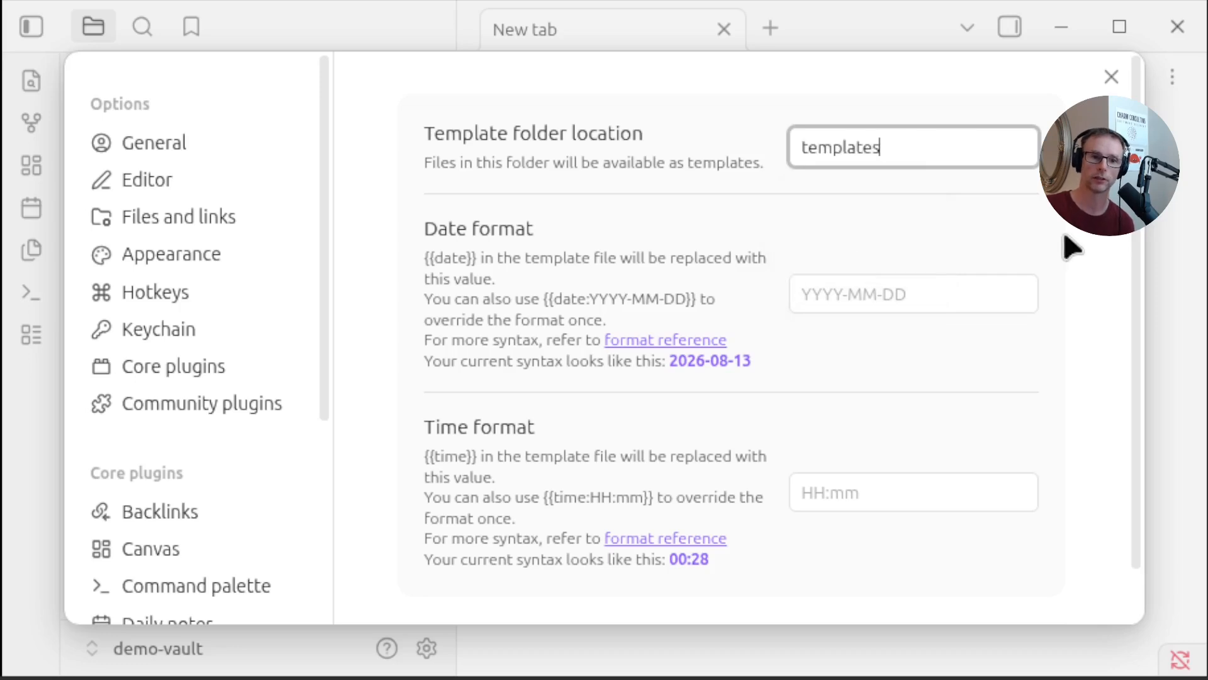
click(1111, 76)
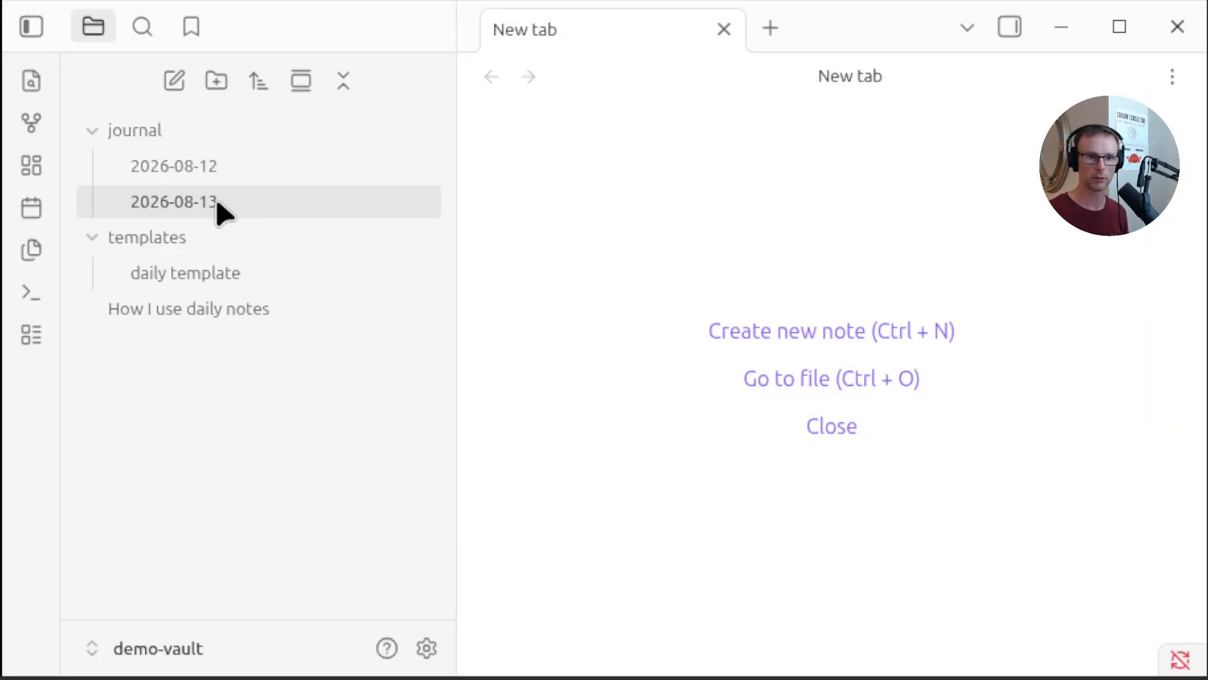
Open today's daily note and insert the daily template into it
click(32, 209)
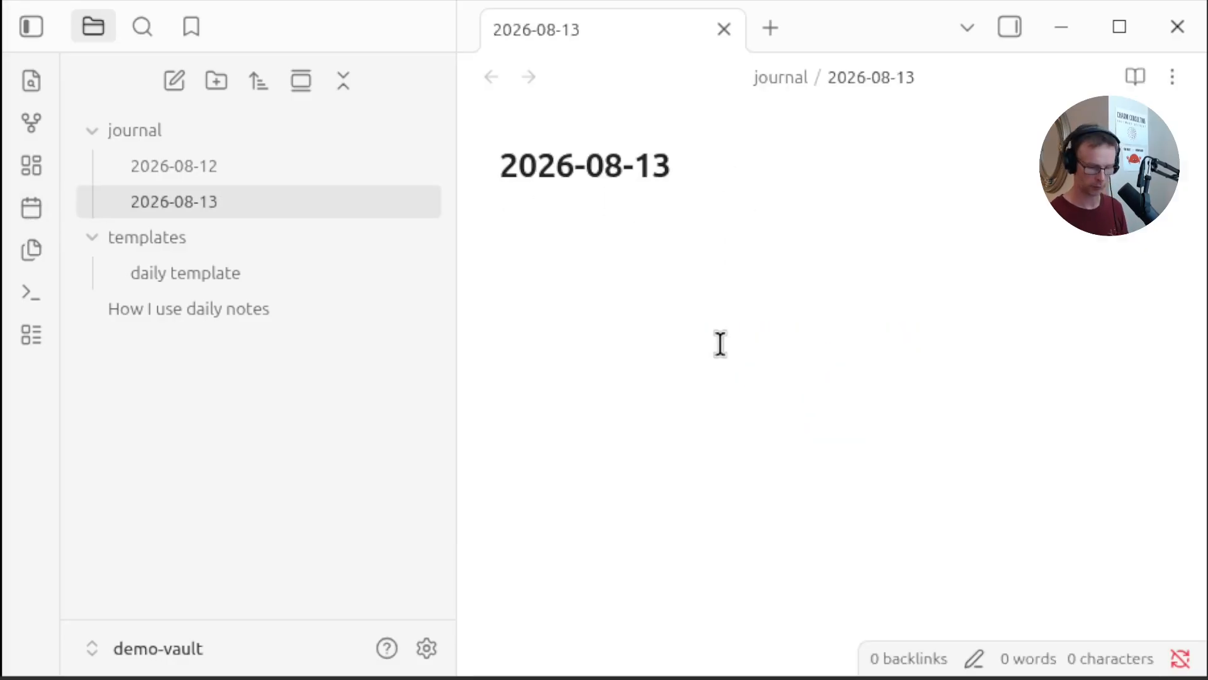
key(ctrl+p)
text(ins)
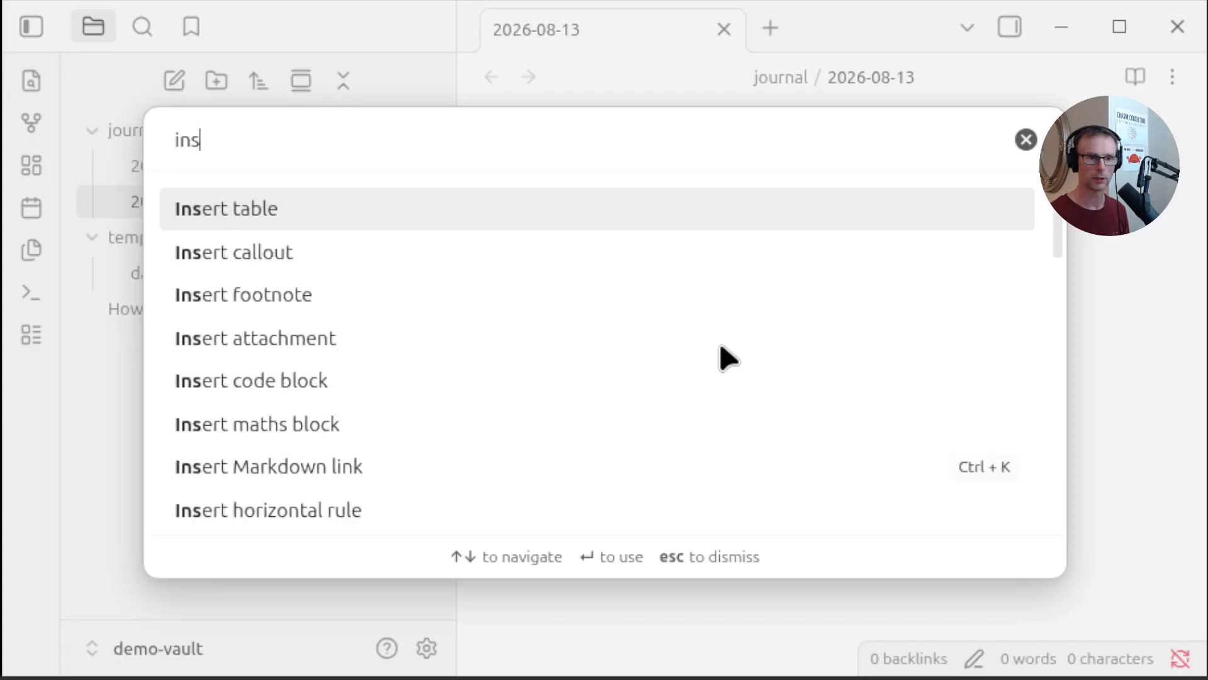
text(ert temp)
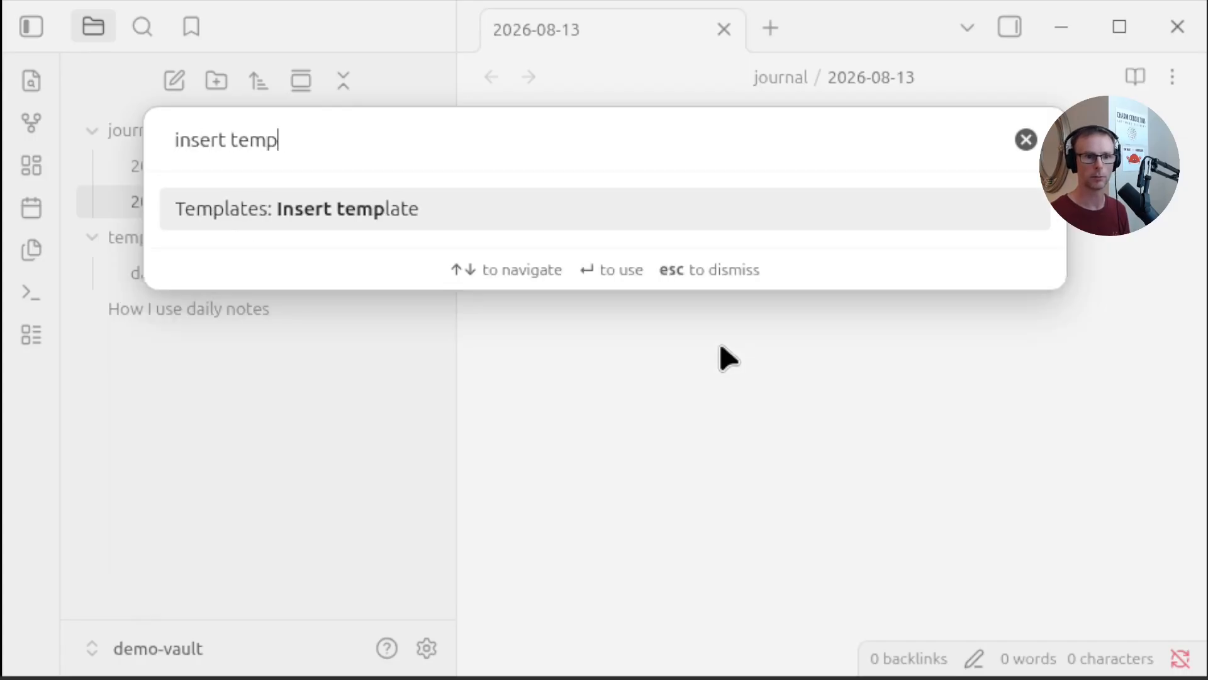
key(Return)
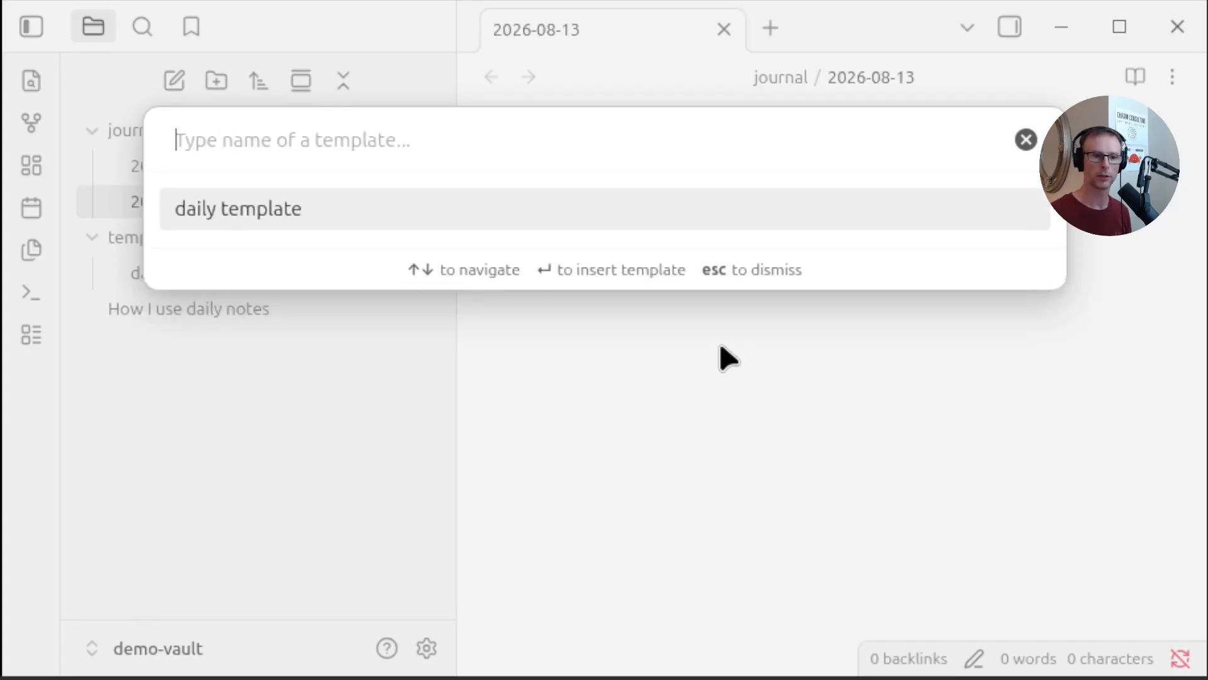
click(346, 215)
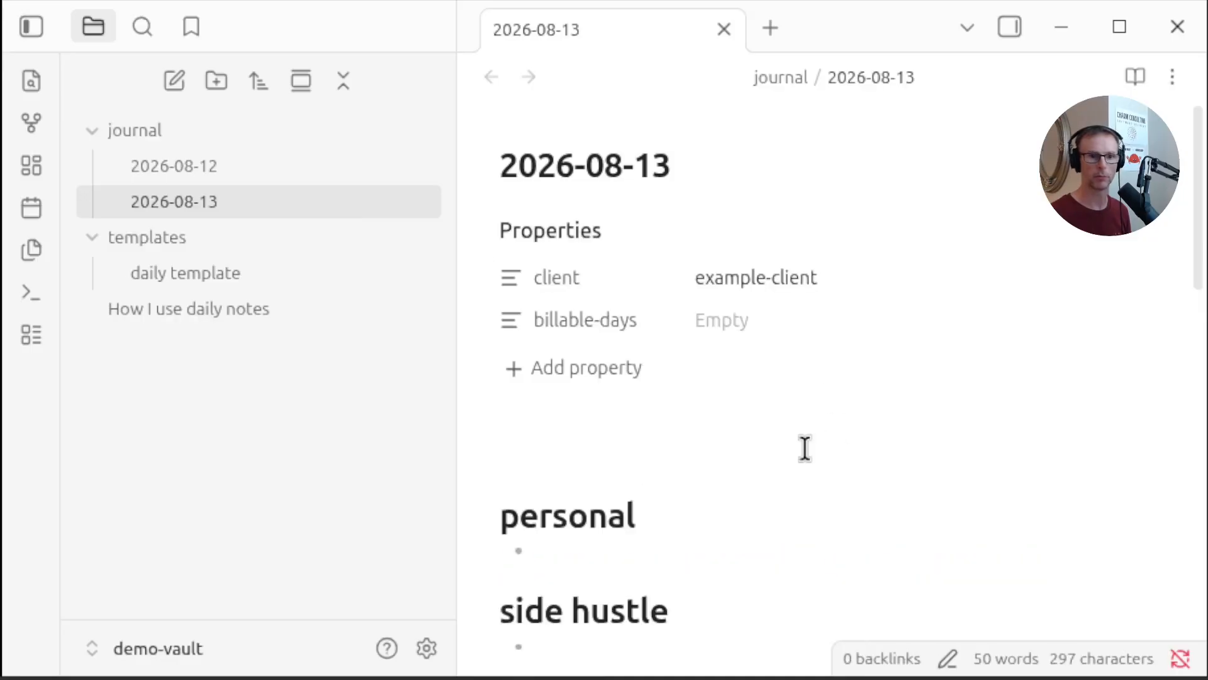
Check off the vpn up task in today's note
scroll(805, 448, down, 15)
scroll(793, 416, up, 15)
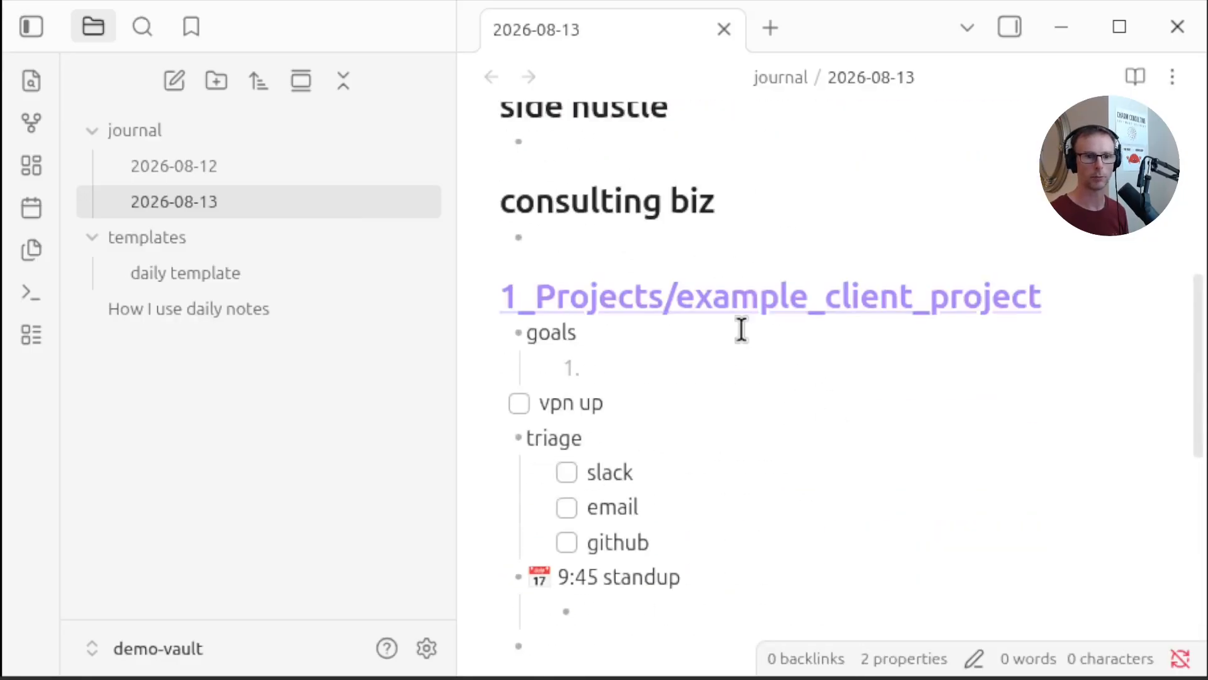
scroll(741, 316, down, 10)
scroll(720, 178, up, 3)
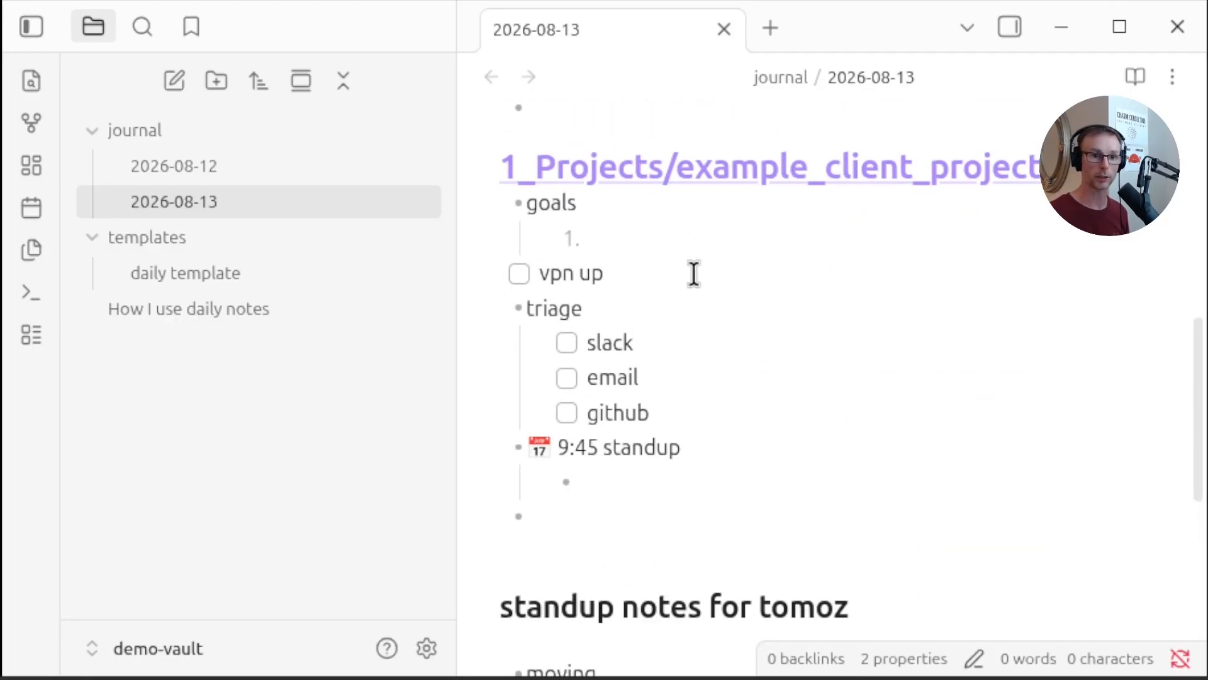
click(519, 274)
key(Down)
scroll(881, 264, down, 2)
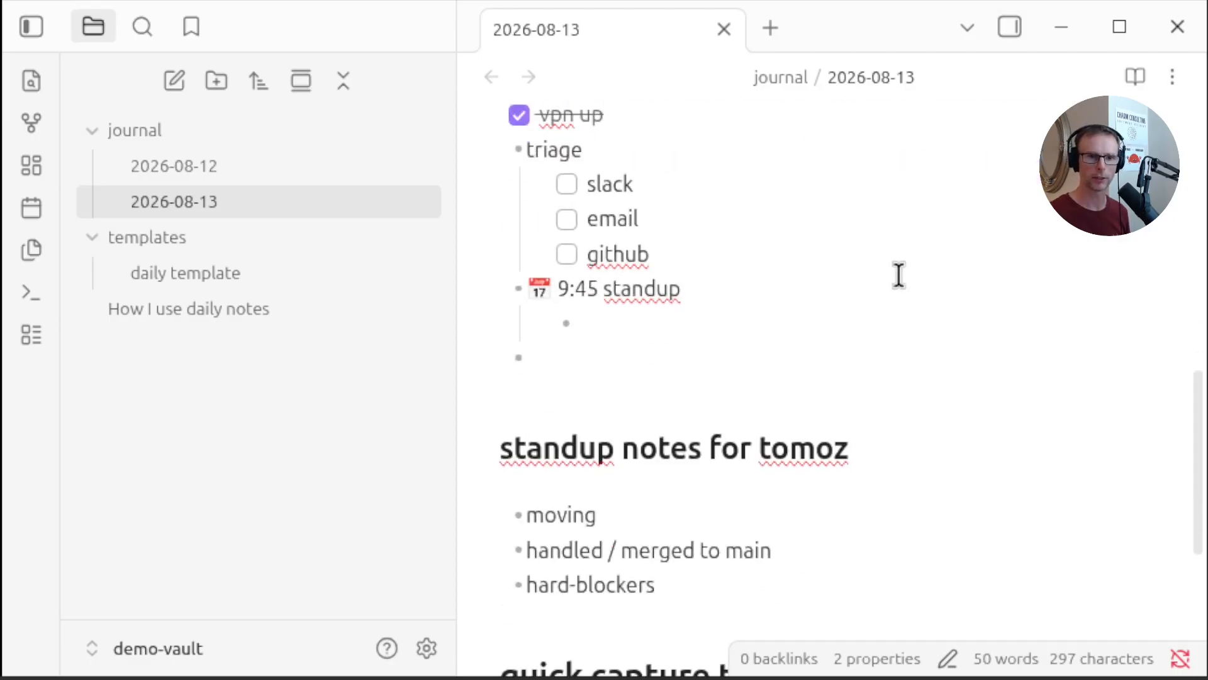
Add a nested checklist item 'read this latest npm hack later' under slack
scroll(723, 302, up, 2)
click(836, 358)
key(Return)
key(Tab)
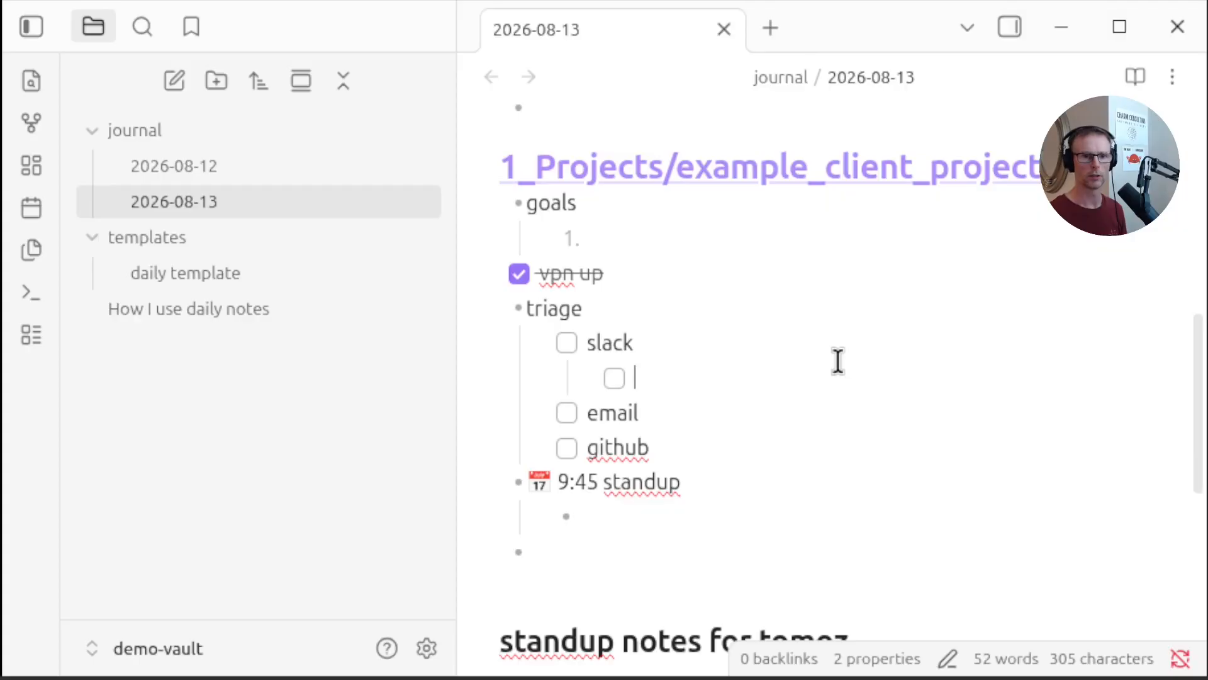
text(read this)
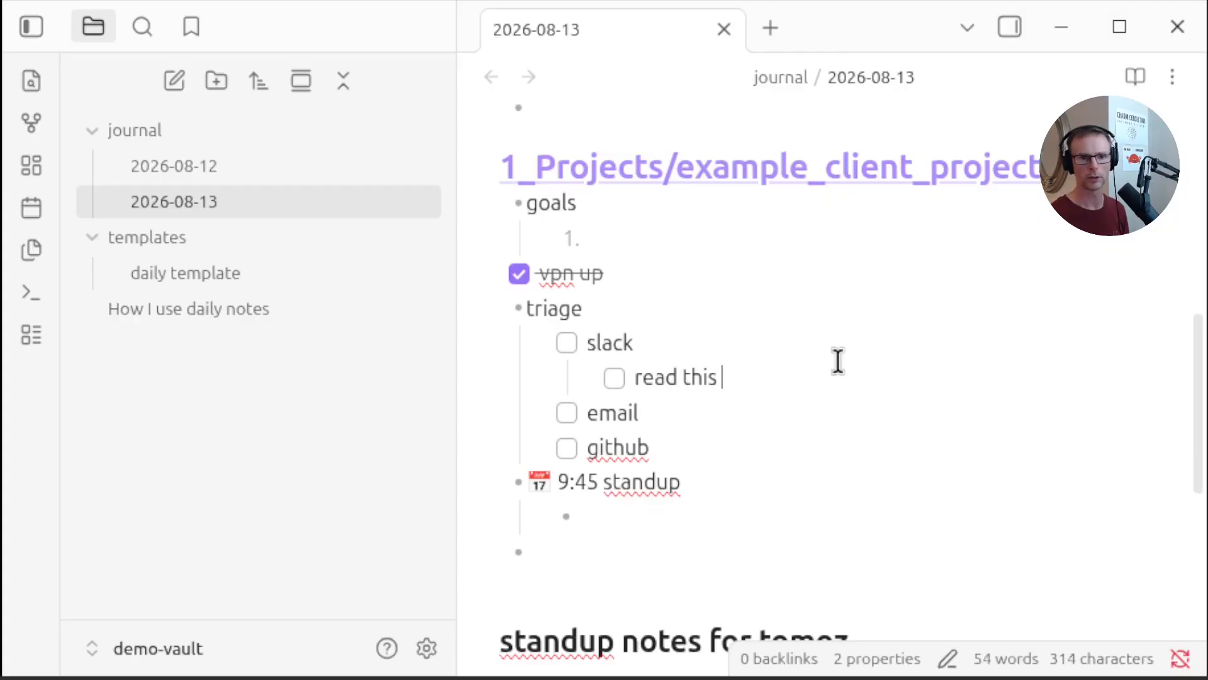
text( latest npm hack later <>)
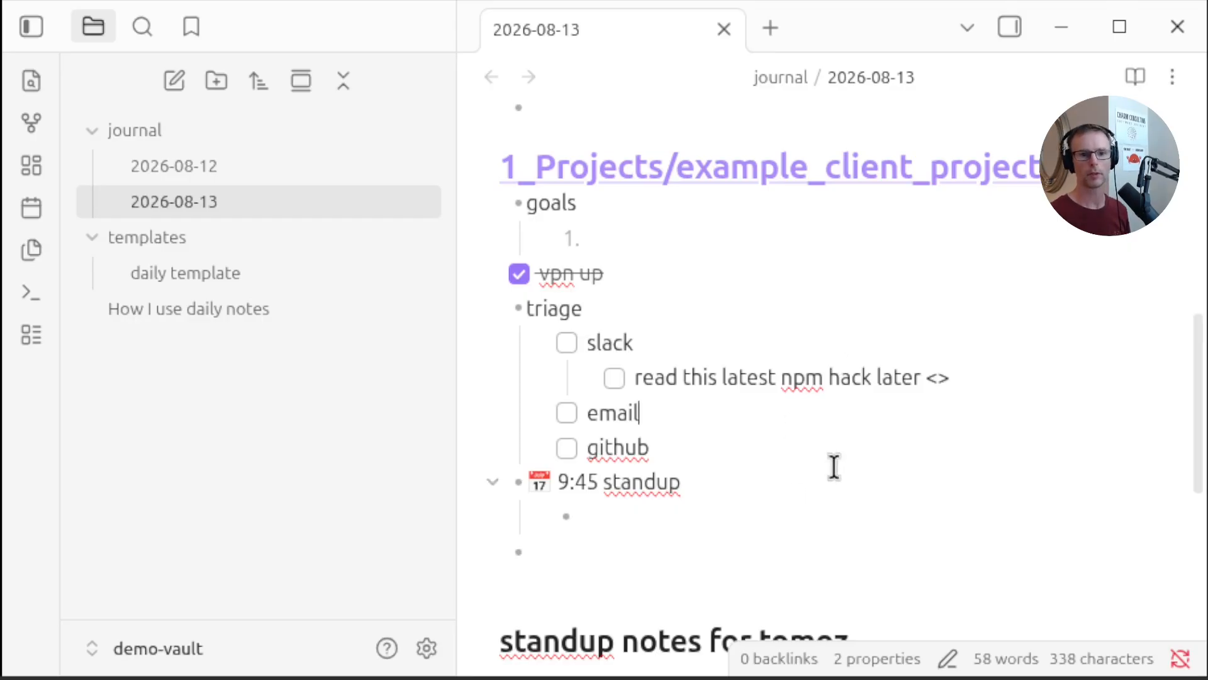
Add the bullet 'bob on hols' under the 9:45 standup item in today's note
scroll(593, 346, down, 3)
scroll(596, 404, up, 3)
click(656, 511)
scroll(787, 441, down, 4)
scroll(818, 395, up, 2)
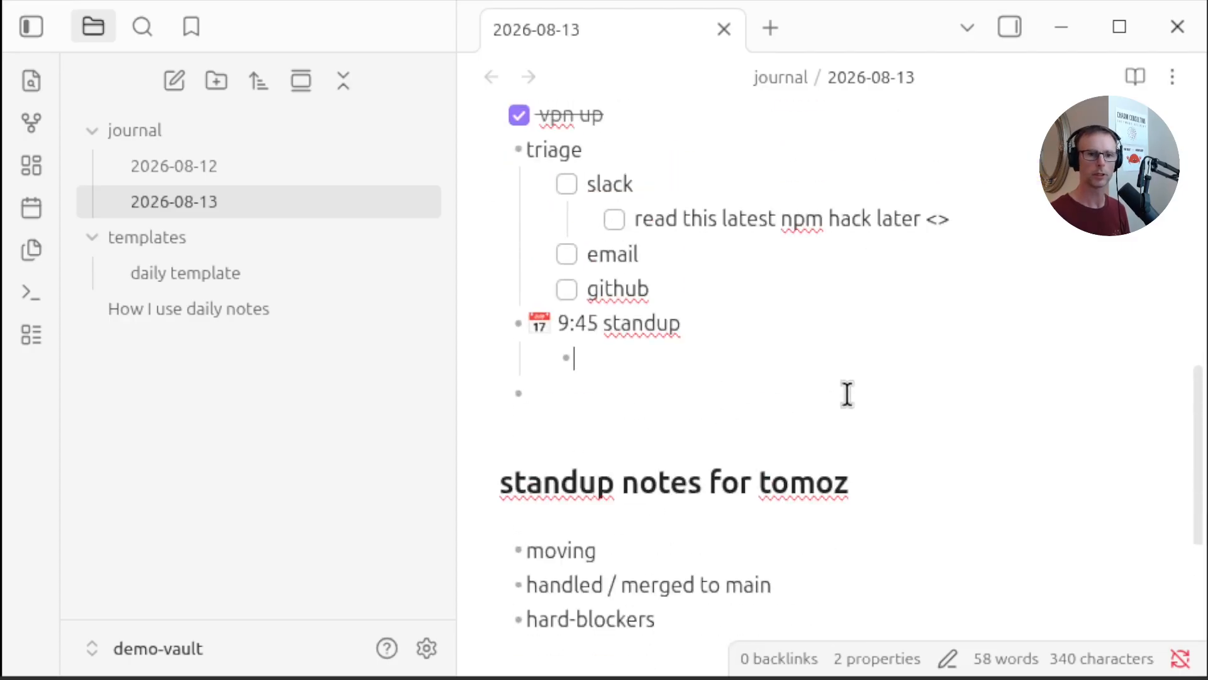
text(bob on hols)
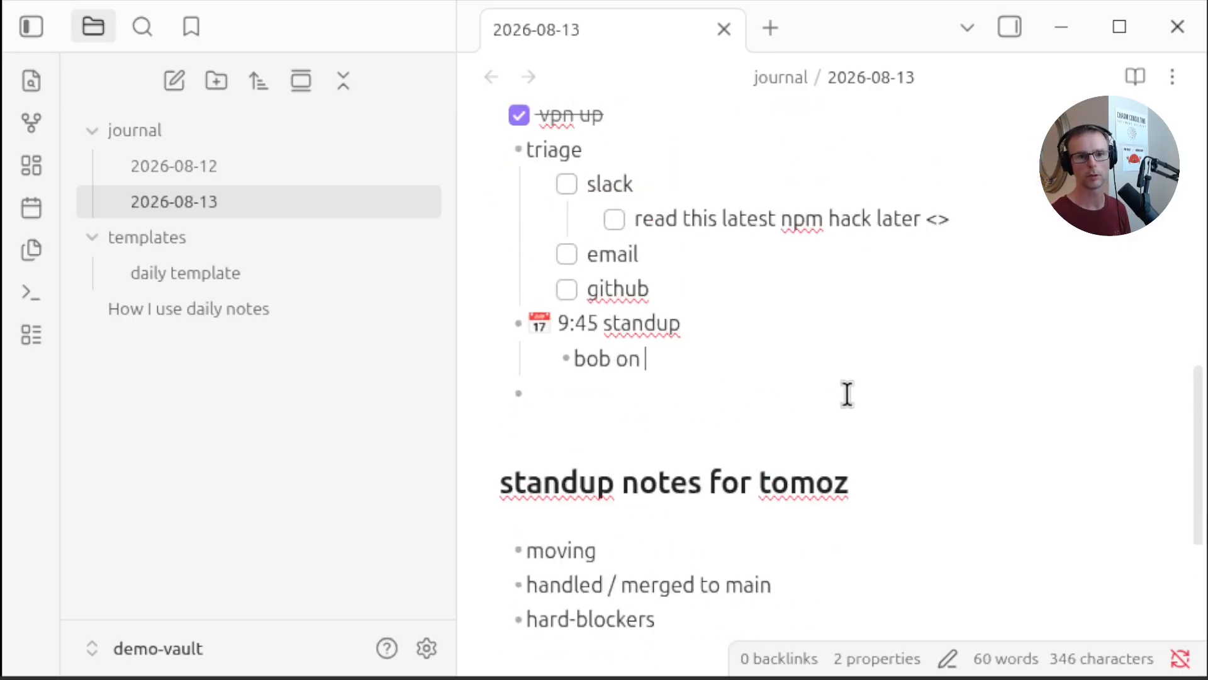
Add a checklist item 'pr review for alice needed' below it under the standup
key(Return)
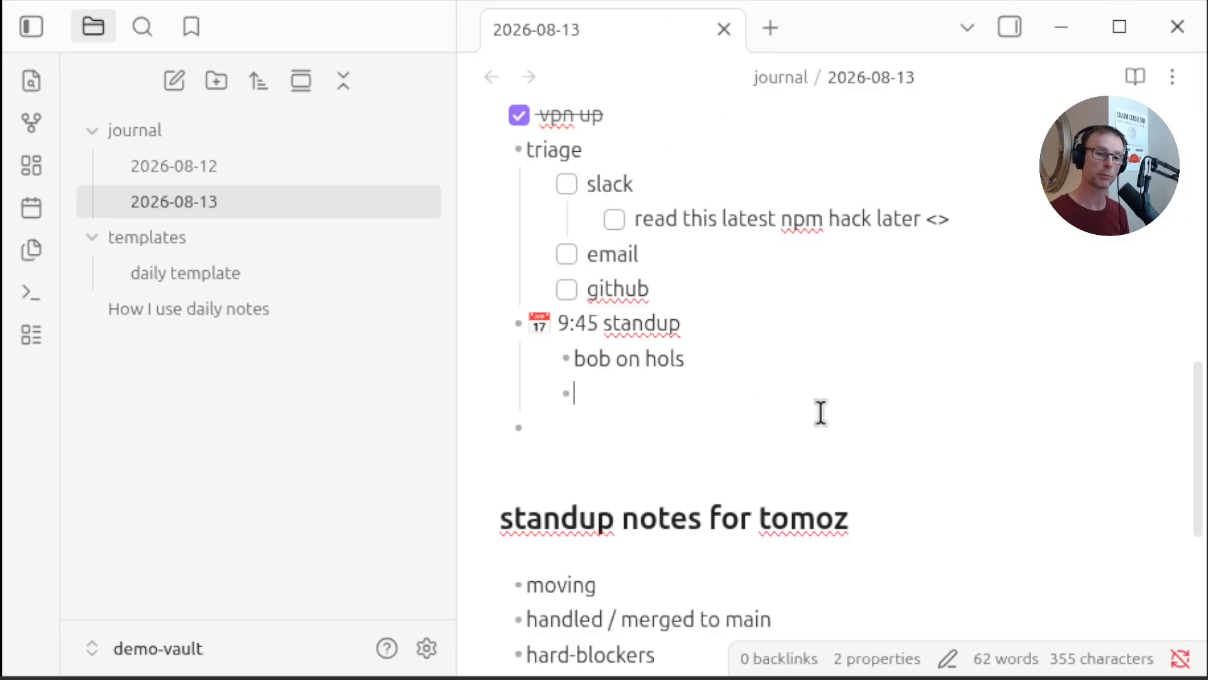
text(pr review for alice needed)
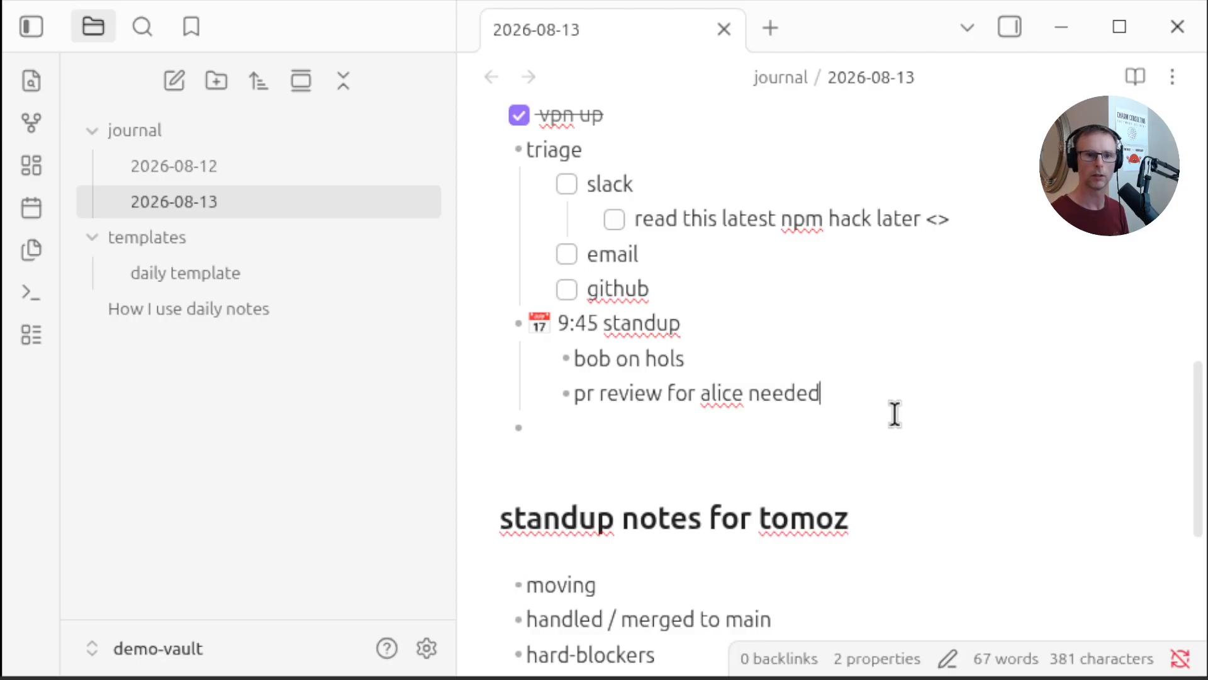
key(ctrl+Return)
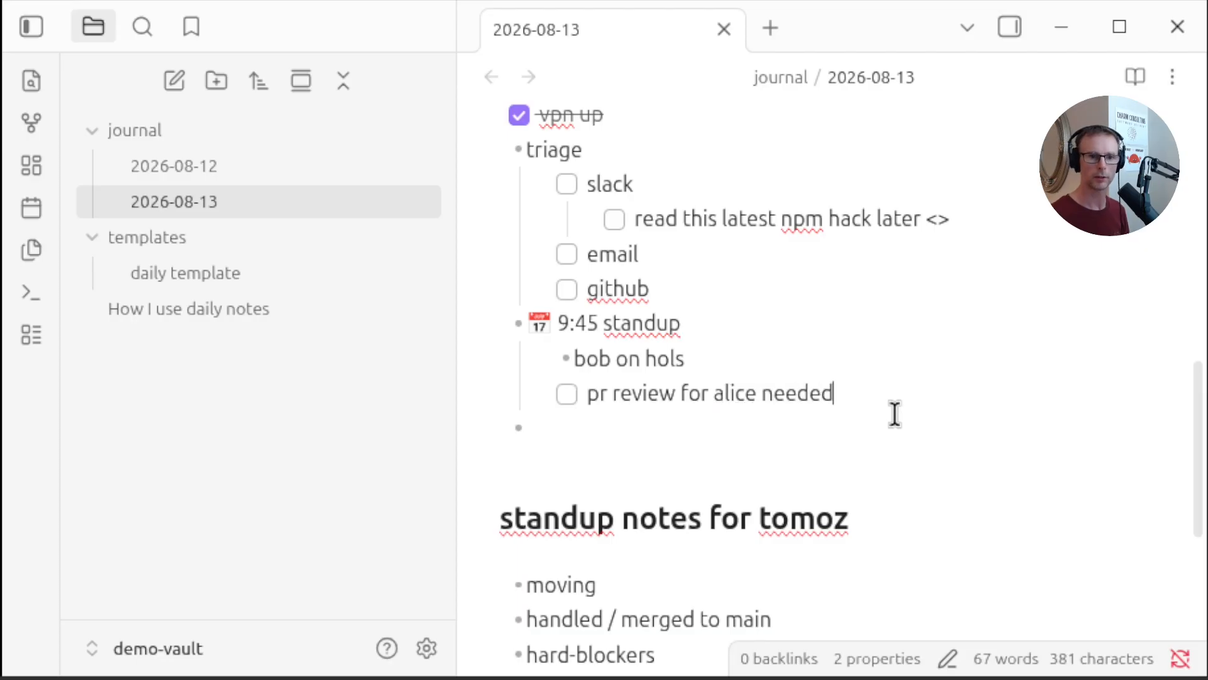
Add an outdented bullet 'wip on ticket abc 123' after the standup items
key(Return)
key(shift+Tab)
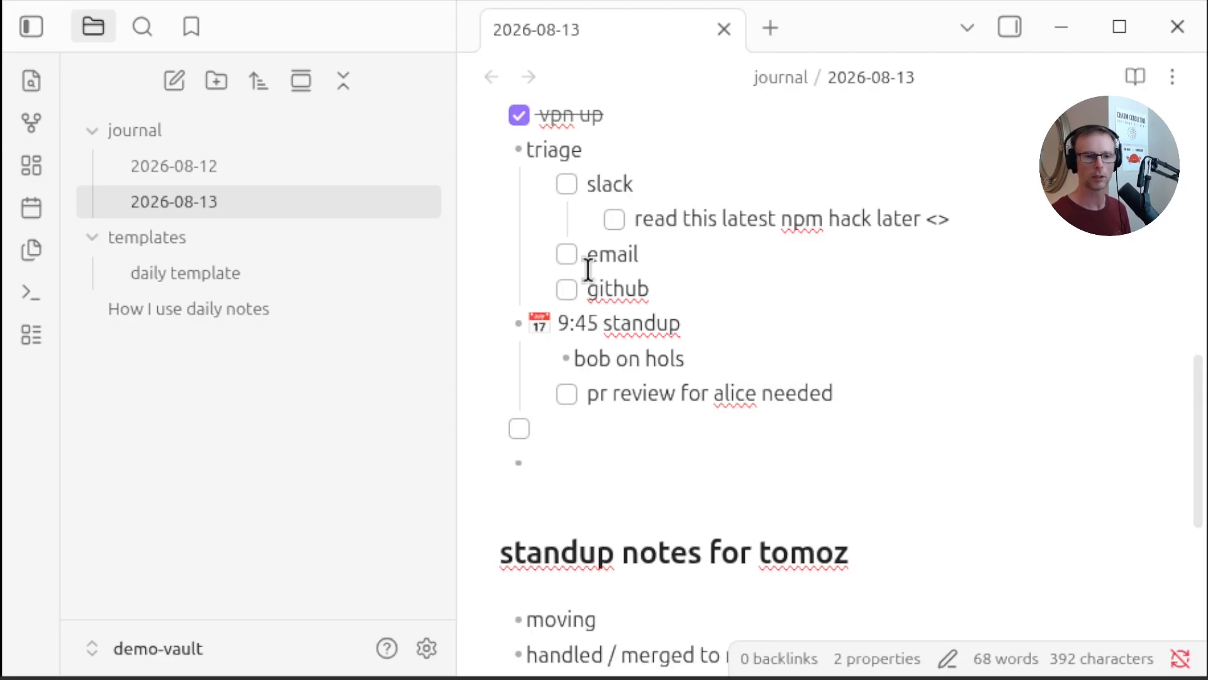
key(BackSpace)
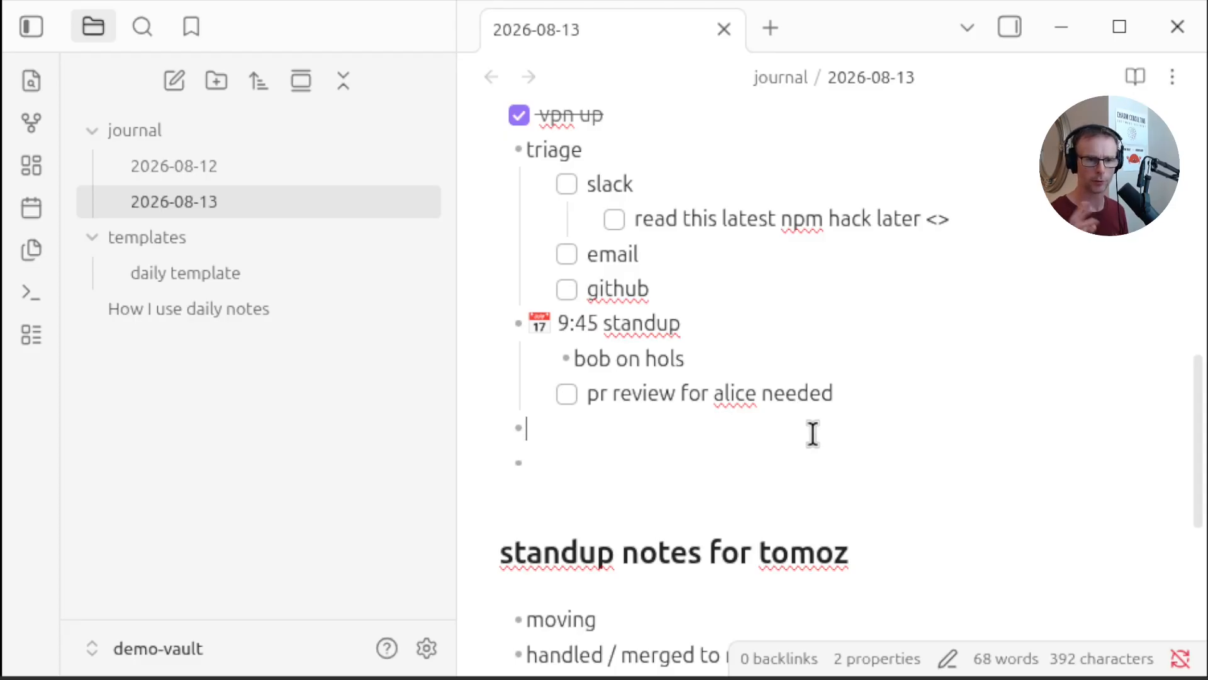
click(670, 453)
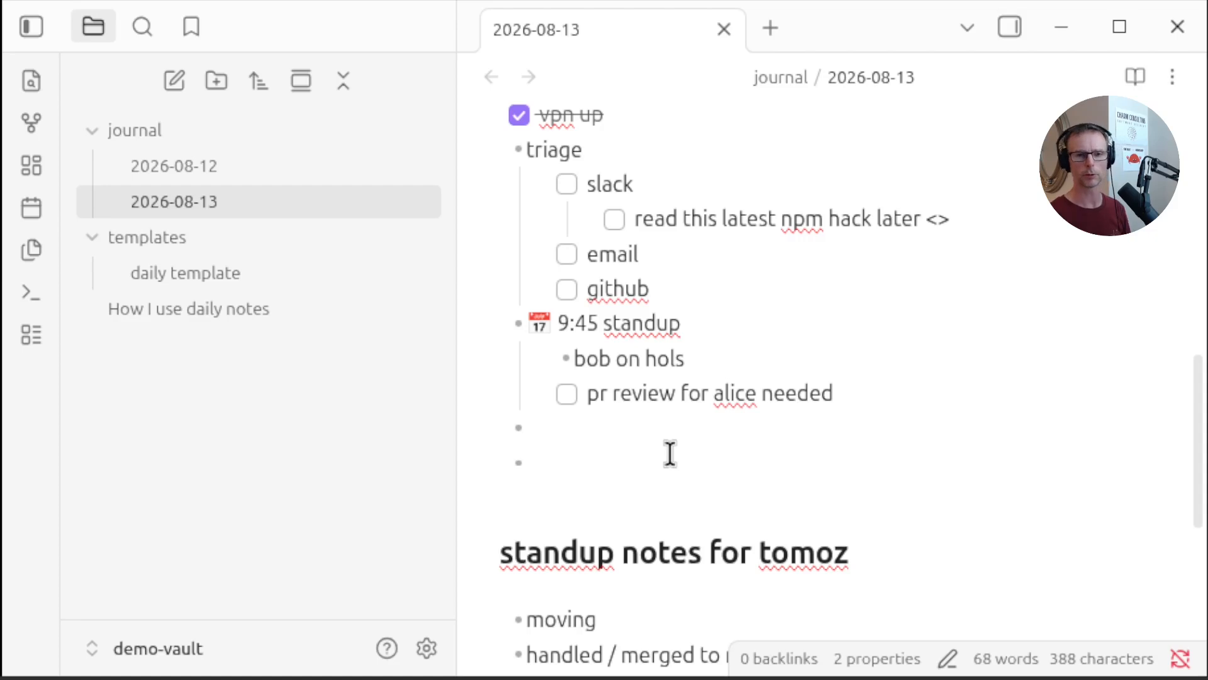
click(661, 430)
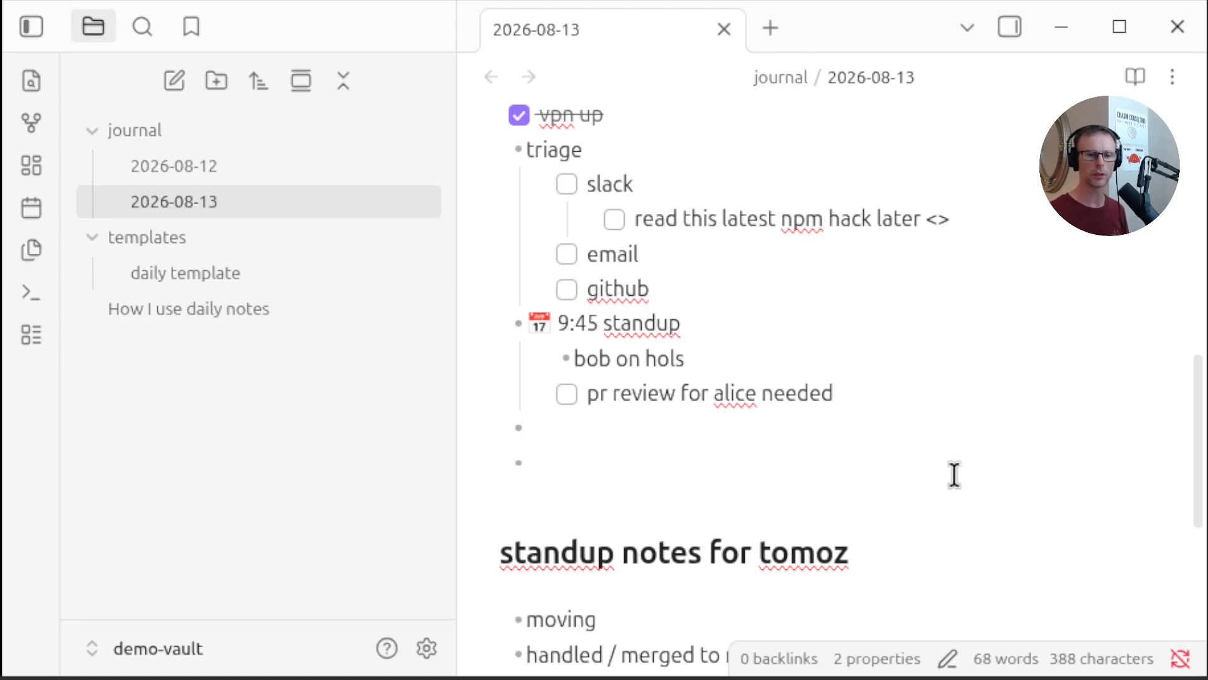
text(wiop)
text(p on ticket)
text( abc)
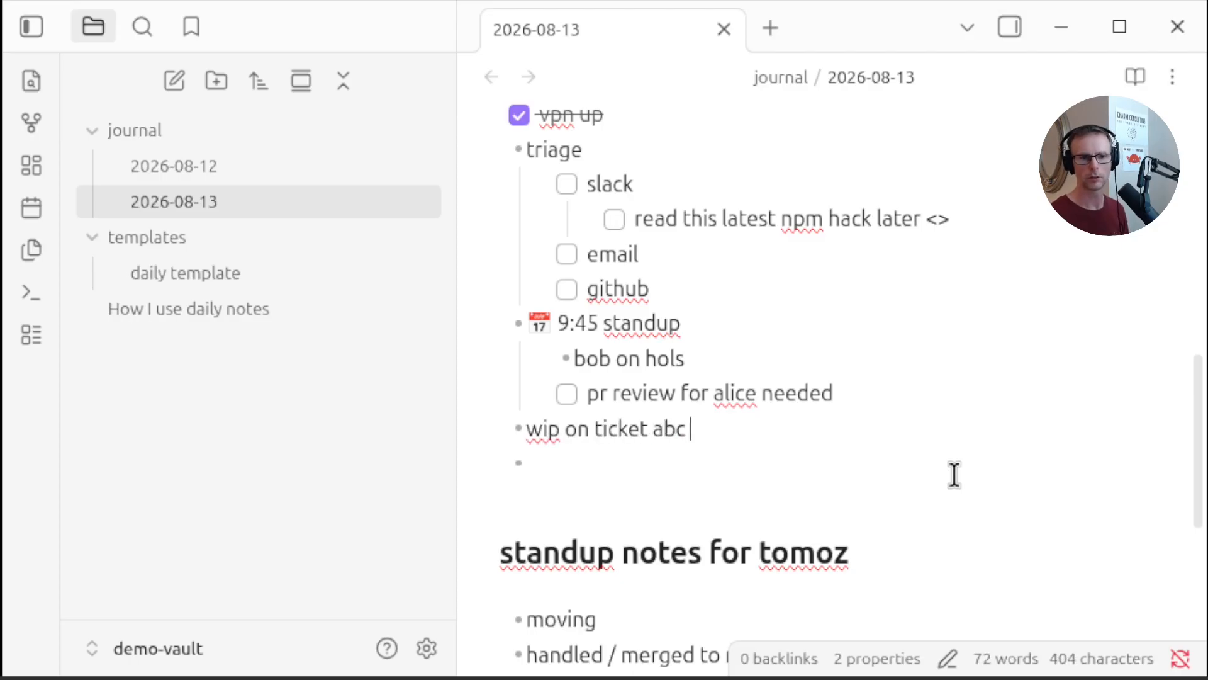
text( 123)
Turn 'ticket abc 123' in that bullet into an internal wiki link
key(ctrl+shift+Left)
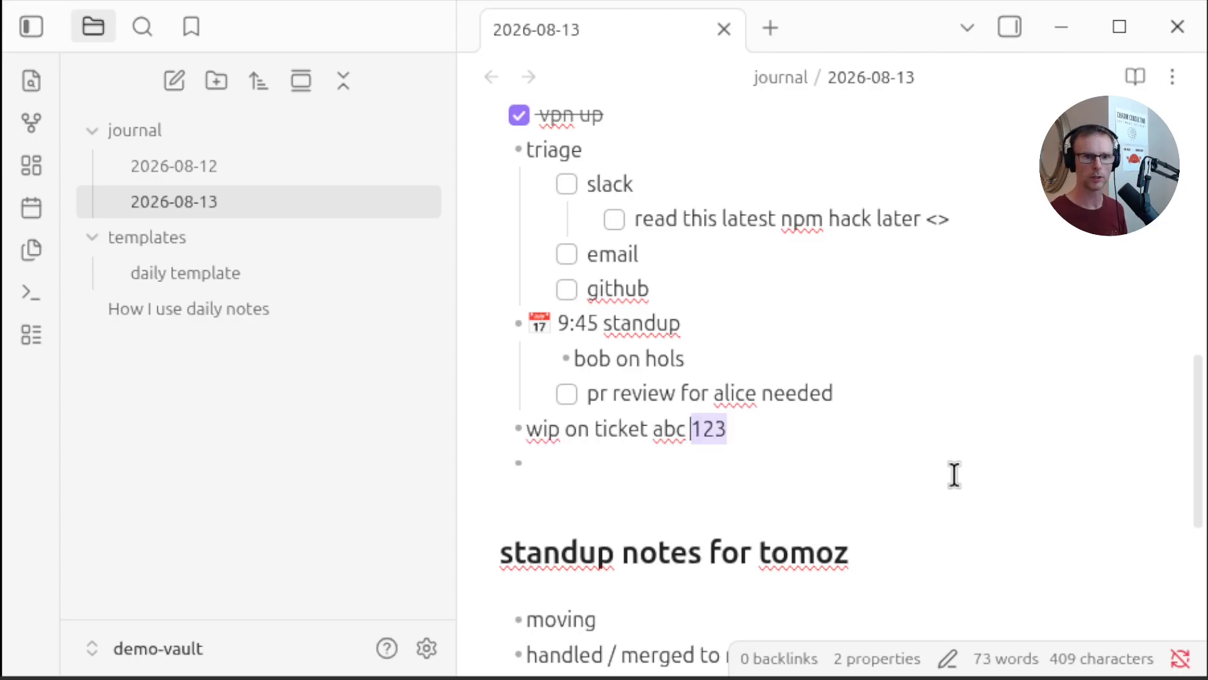
key(ctrl+shift+Left)
key(ctrl+shift+Left)
text([[)
key(Right)
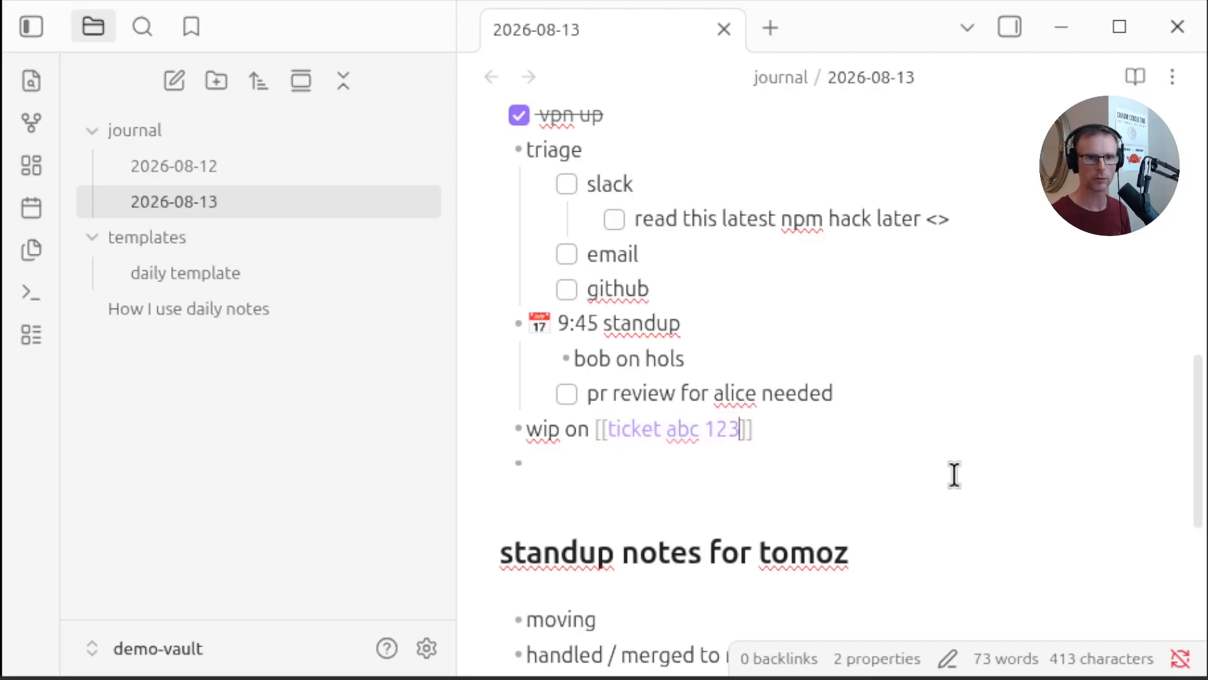
Open the ticket abc 123 link and write 'more things' in the new note
click(661, 466)
click(616, 434)
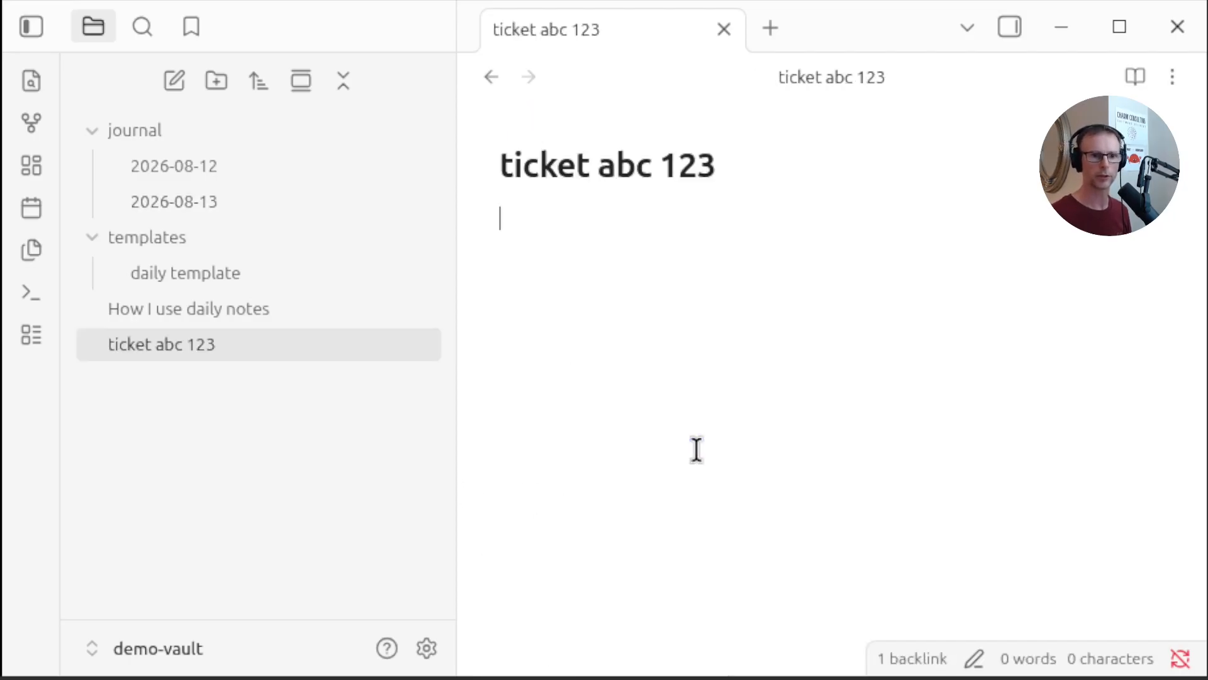
text(more)
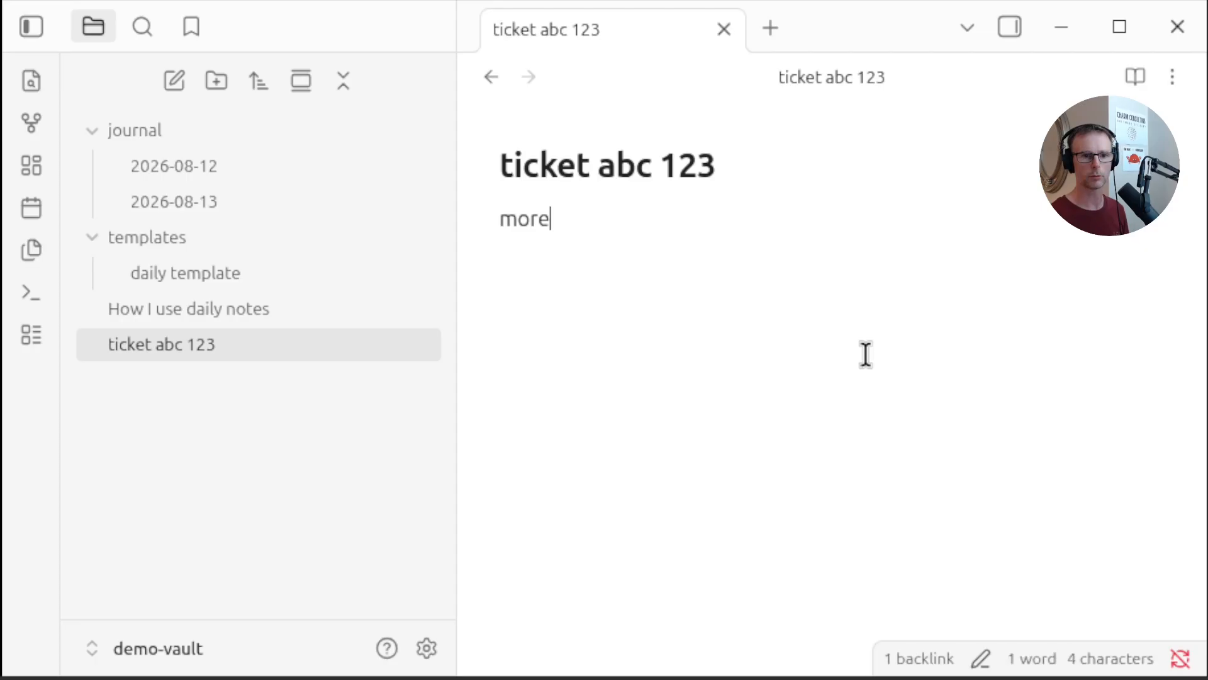
text( things)
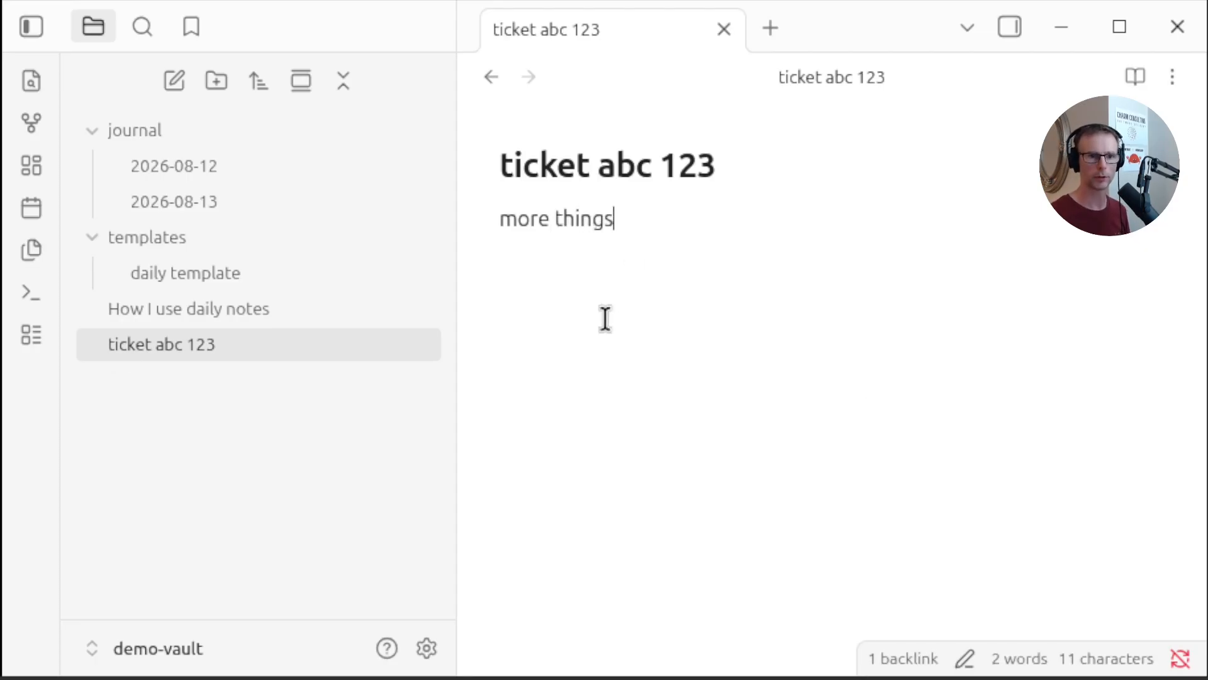
Move the ticket abc 123 note into a new folder named tickets
right_click(256, 336)
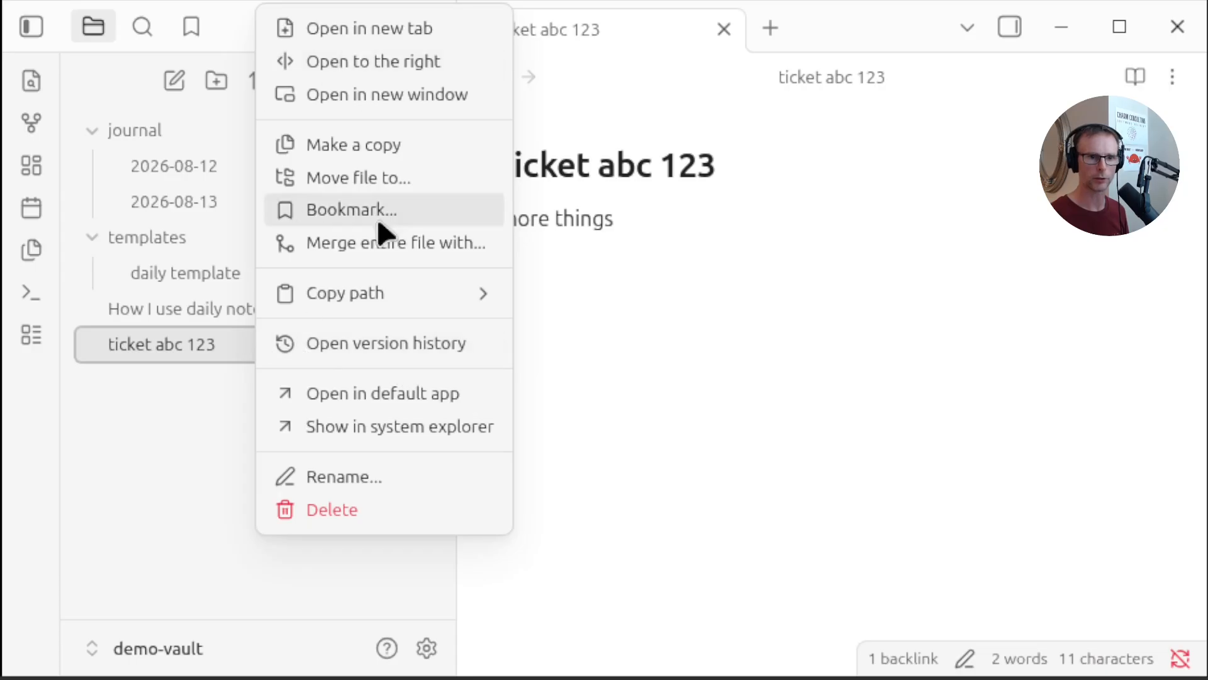
click(340, 179)
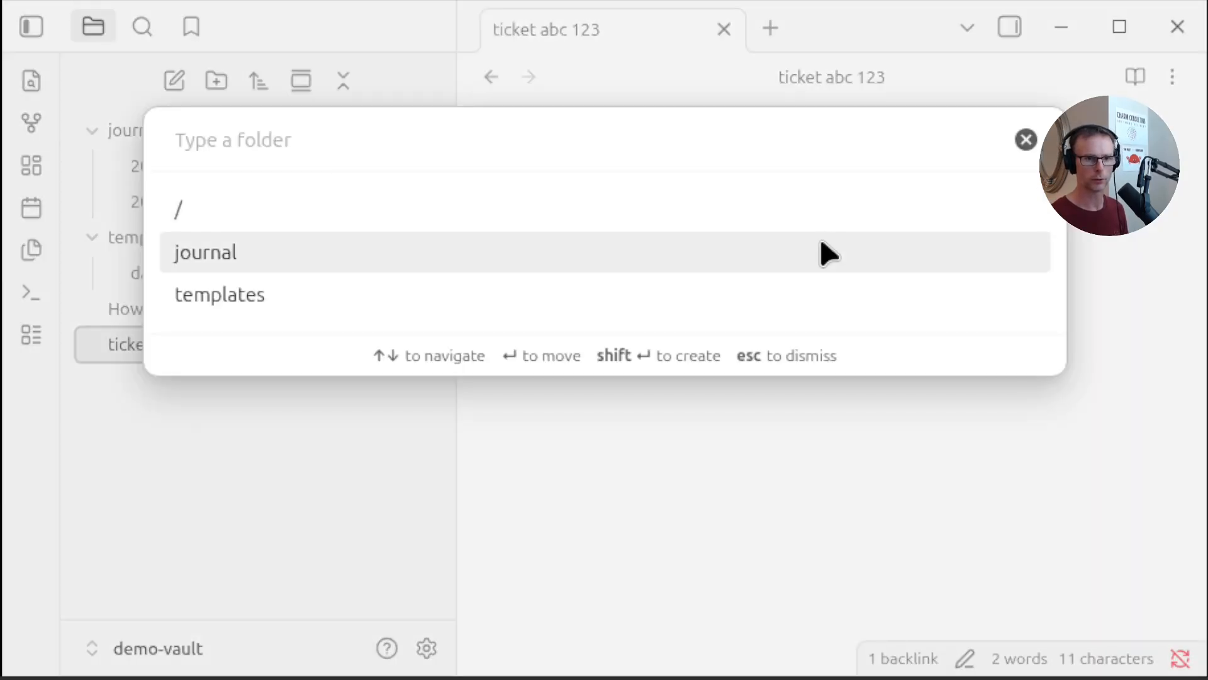
text(tickets)
key(Return)
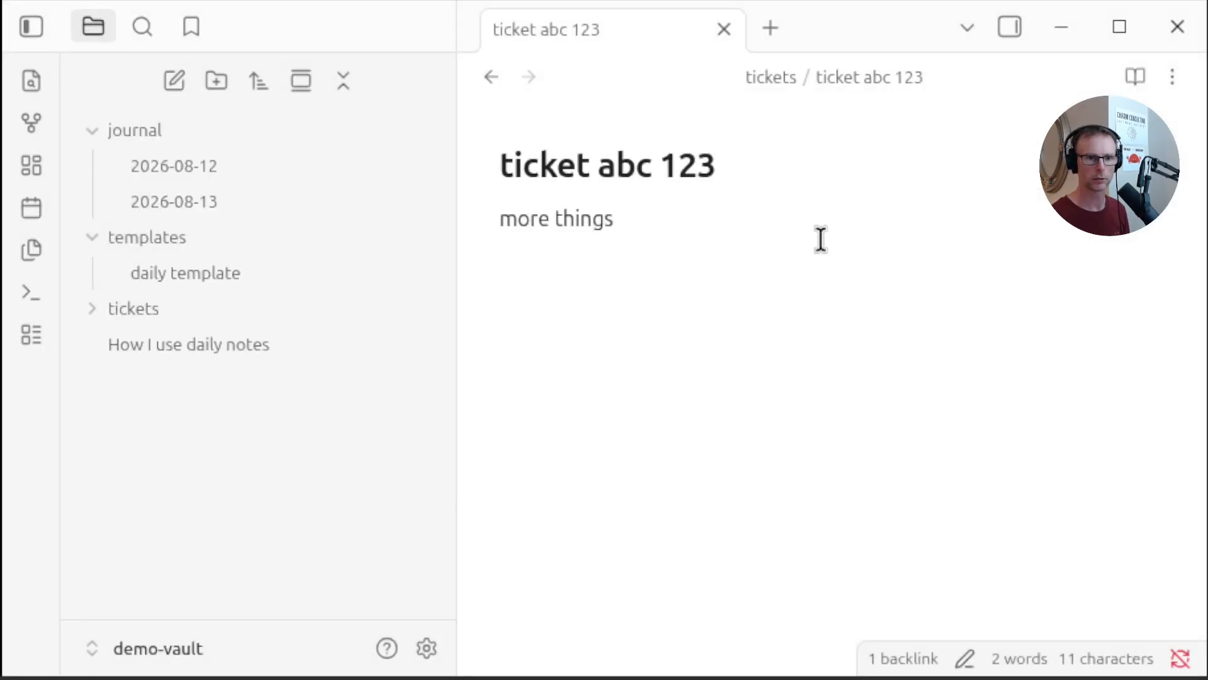
Add a 'wash dishes' checklist item under the personal heading of today's note
click(89, 308)
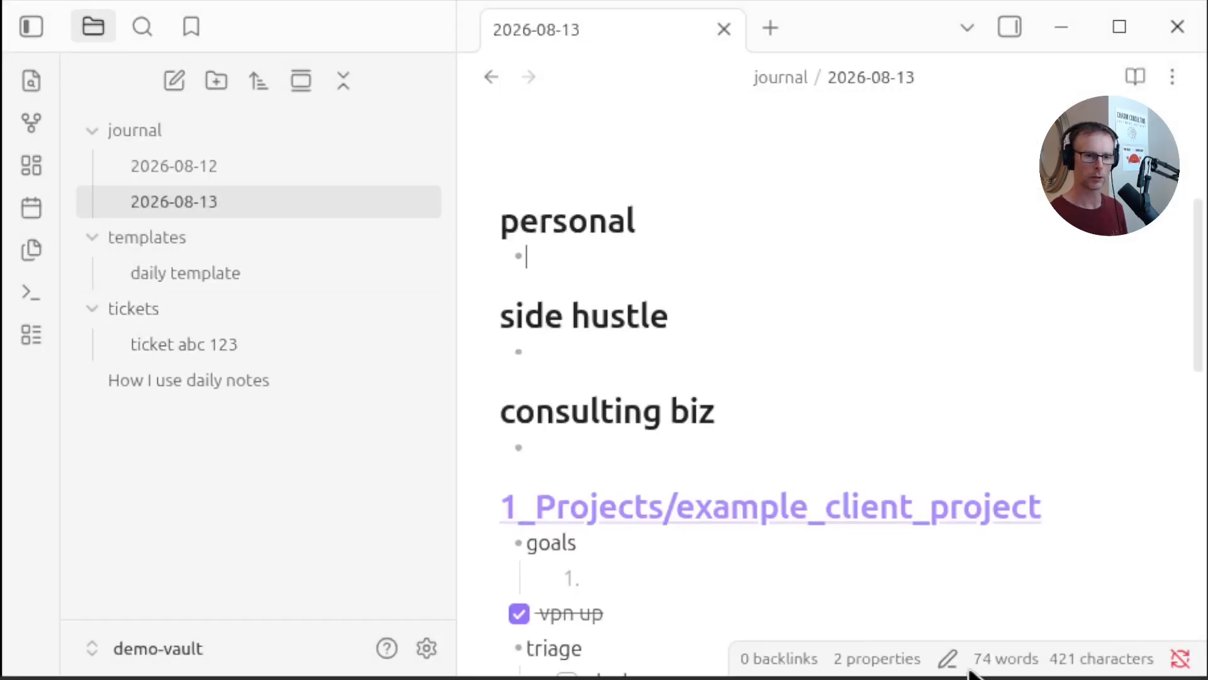
text(wash dishes)
key(ctrl+Return)
Add a 'make a utube' checklist item under side hustle, followed by an empty checklist item
click(668, 358)
text(make a u)
text(tbu)
key(BackSpace)
text(ube)
key(ctrl+Return)
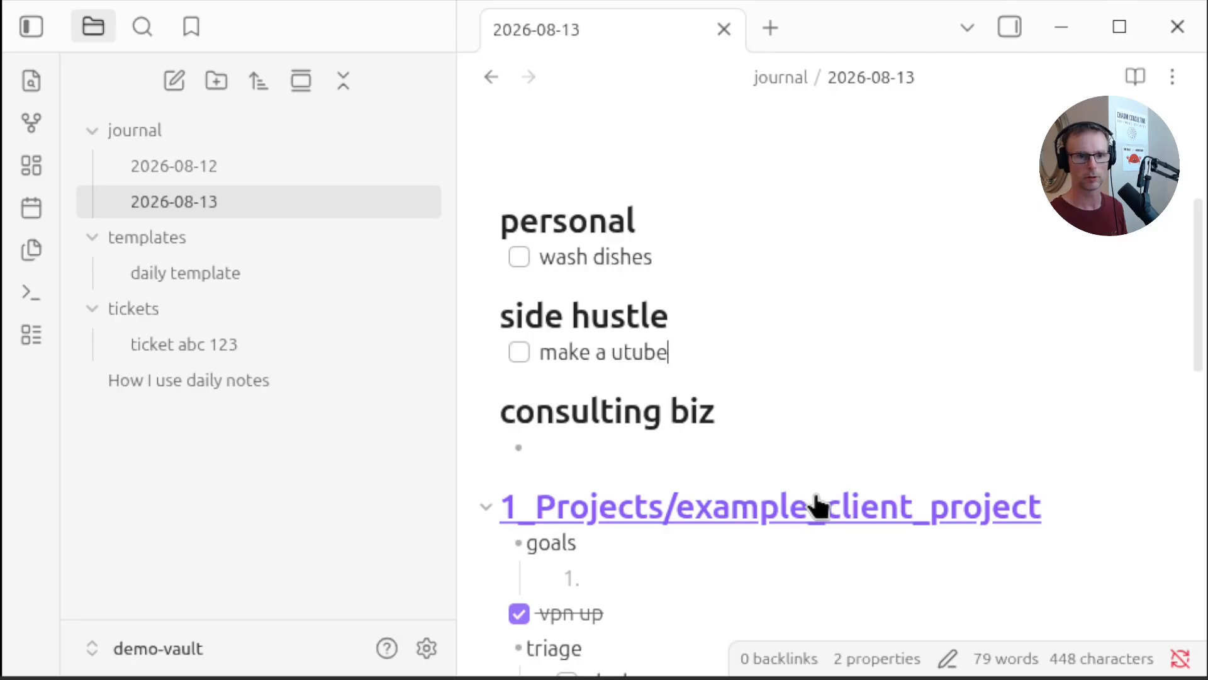
key(Return)
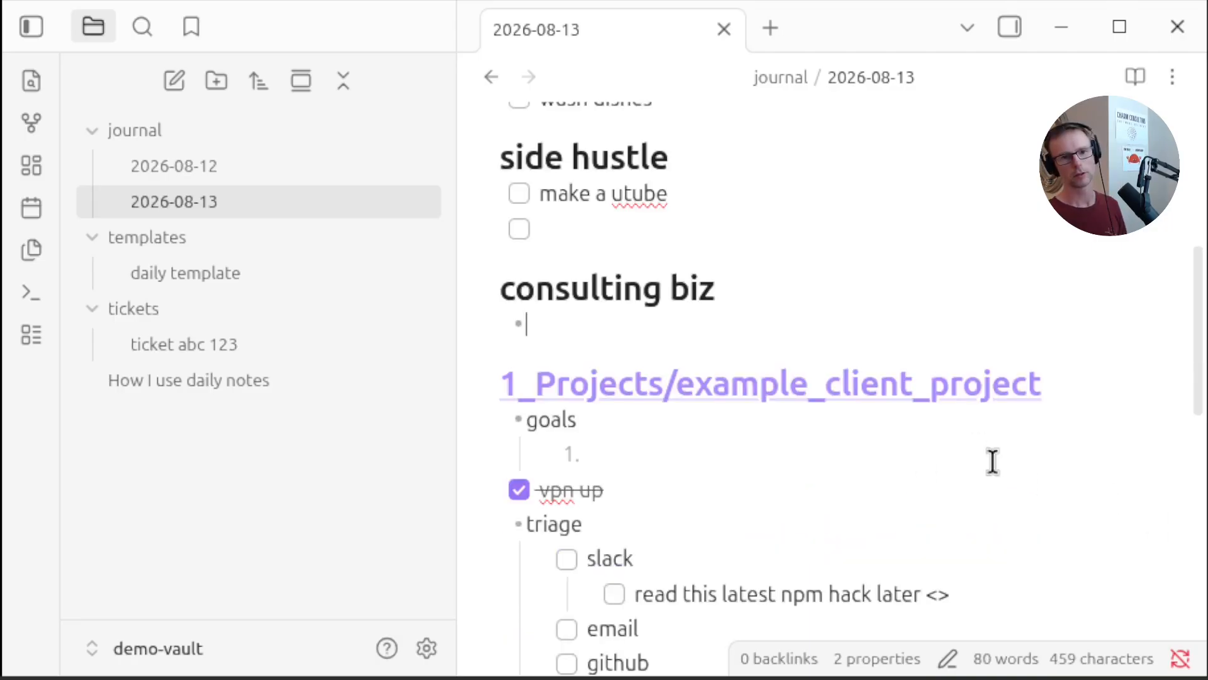
Write the bullet 'practice legacy ai transformation things' under consulting biz
text(practic)
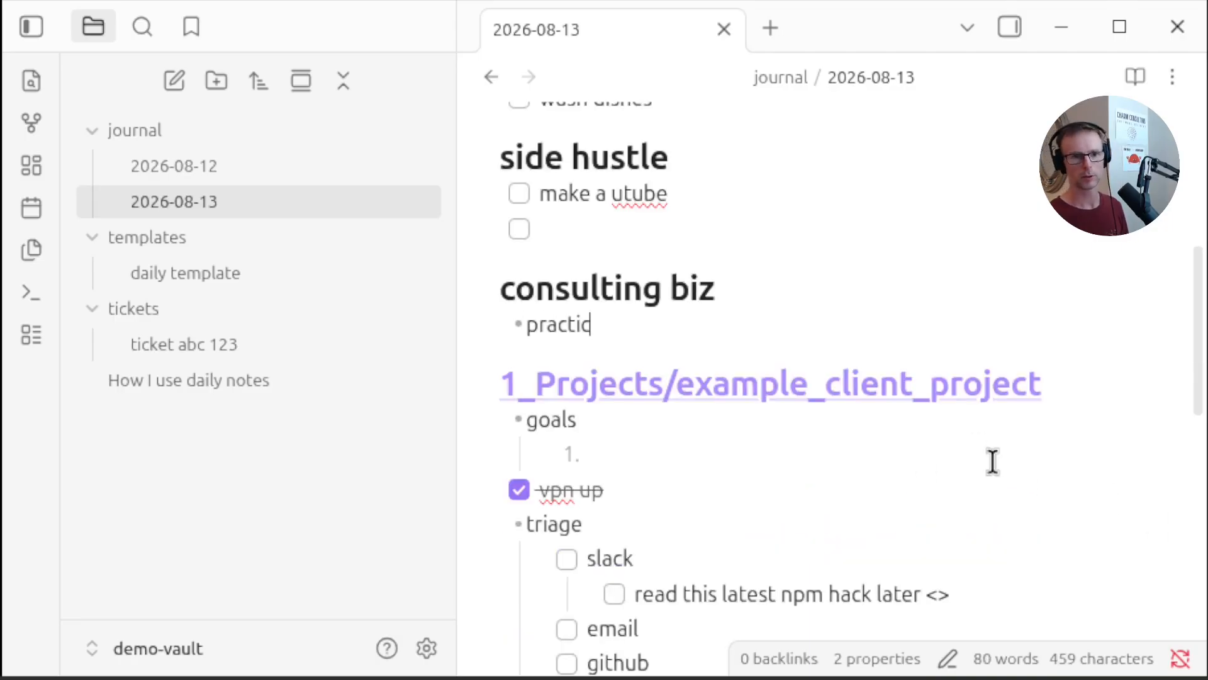
text(e legacy ai tr)
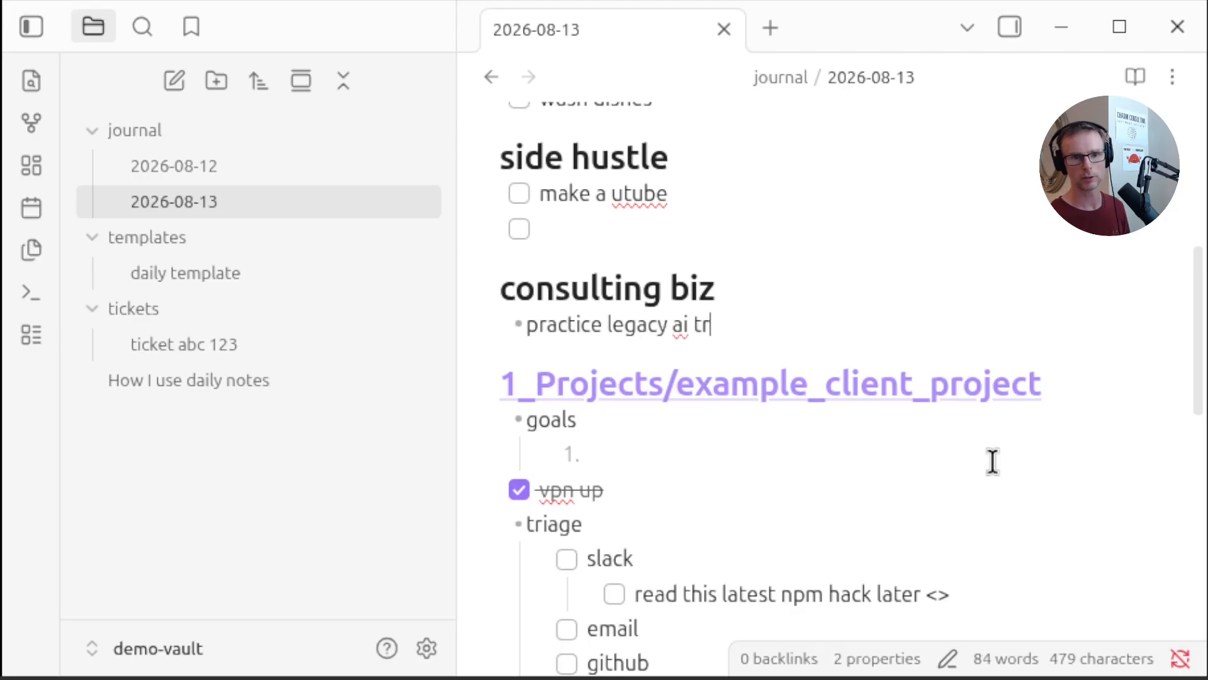
text(ansformation things)
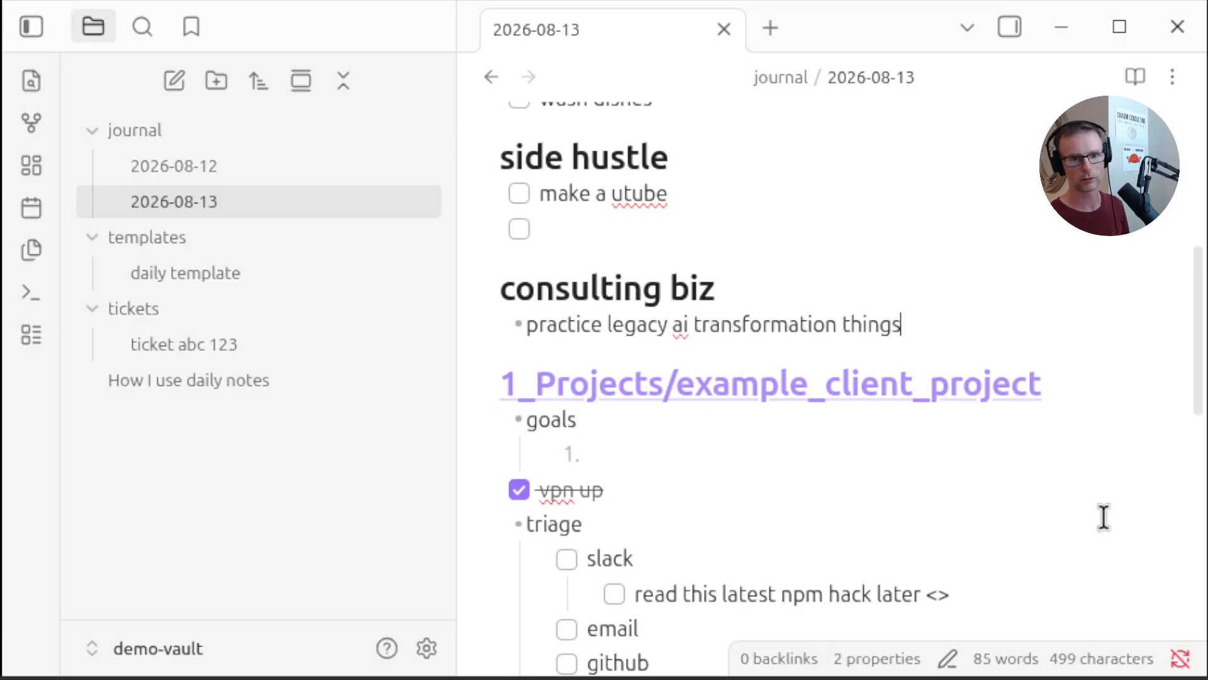
Add checklist items 'give x a call' and 'taxes' under consulting biz
key(Return)
text(give x a call)
key(ctrl+l)
key(Return)
text(taxes)
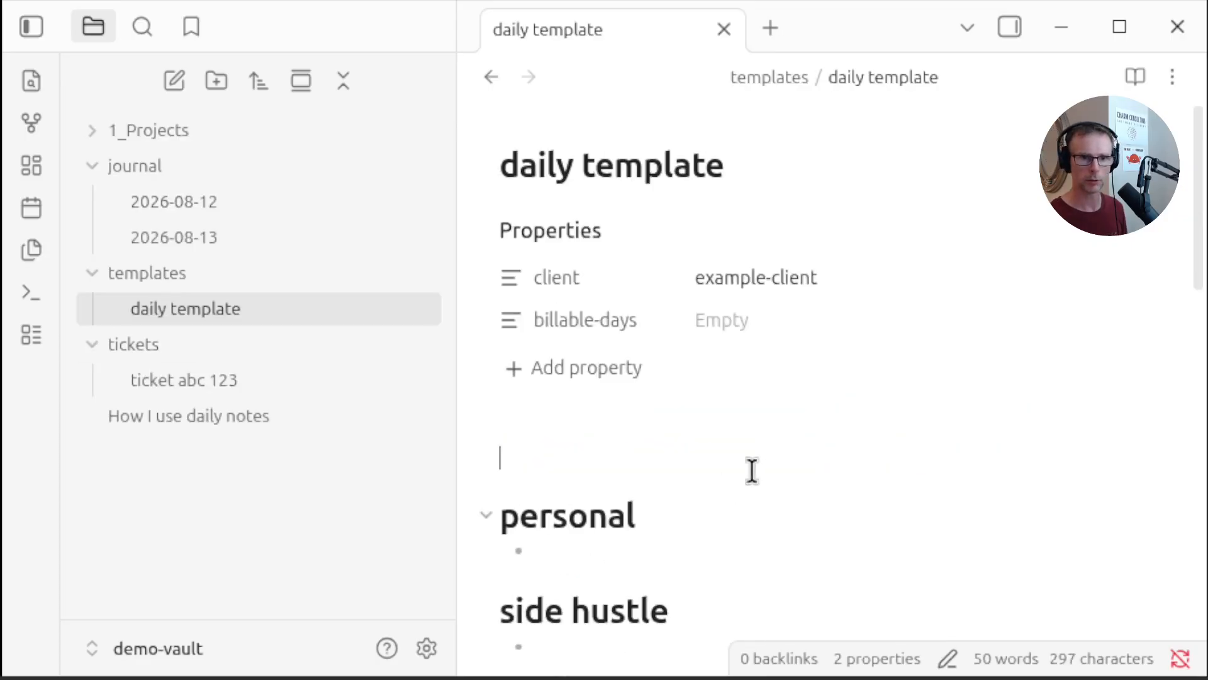
Give the project link heading in the daily template the display text project-foo
scroll(925, 466, down, 10)
scroll(906, 456, up, 5)
click(1080, 331)
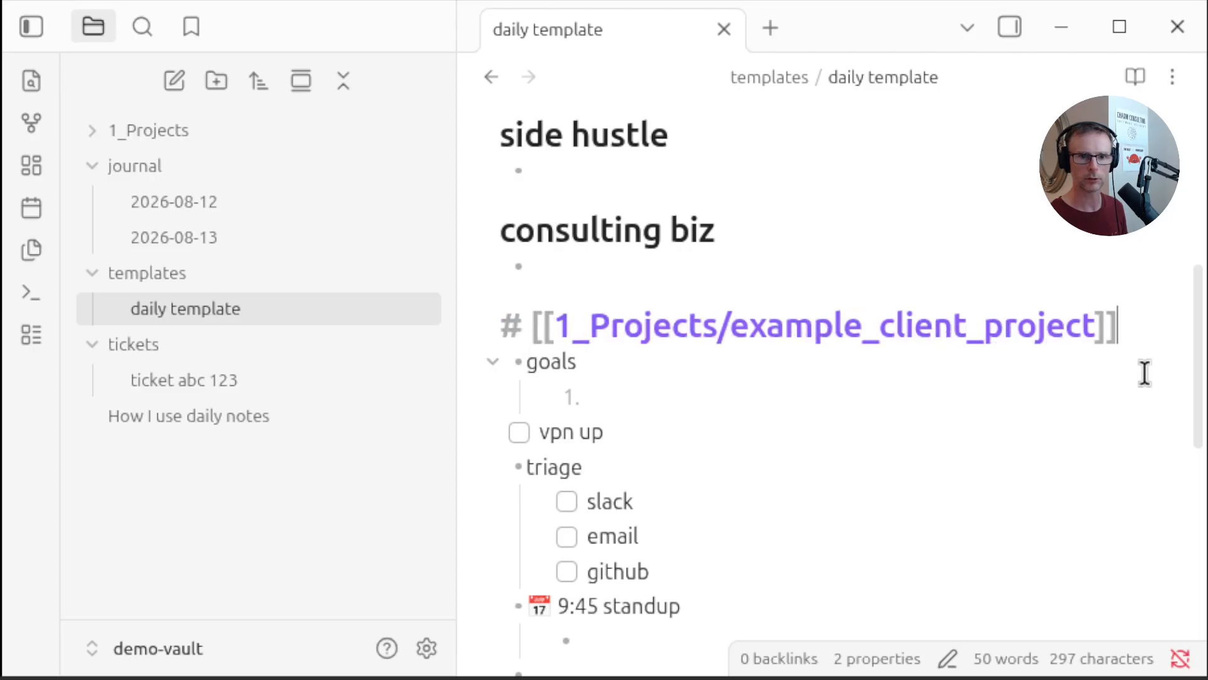
text(|)
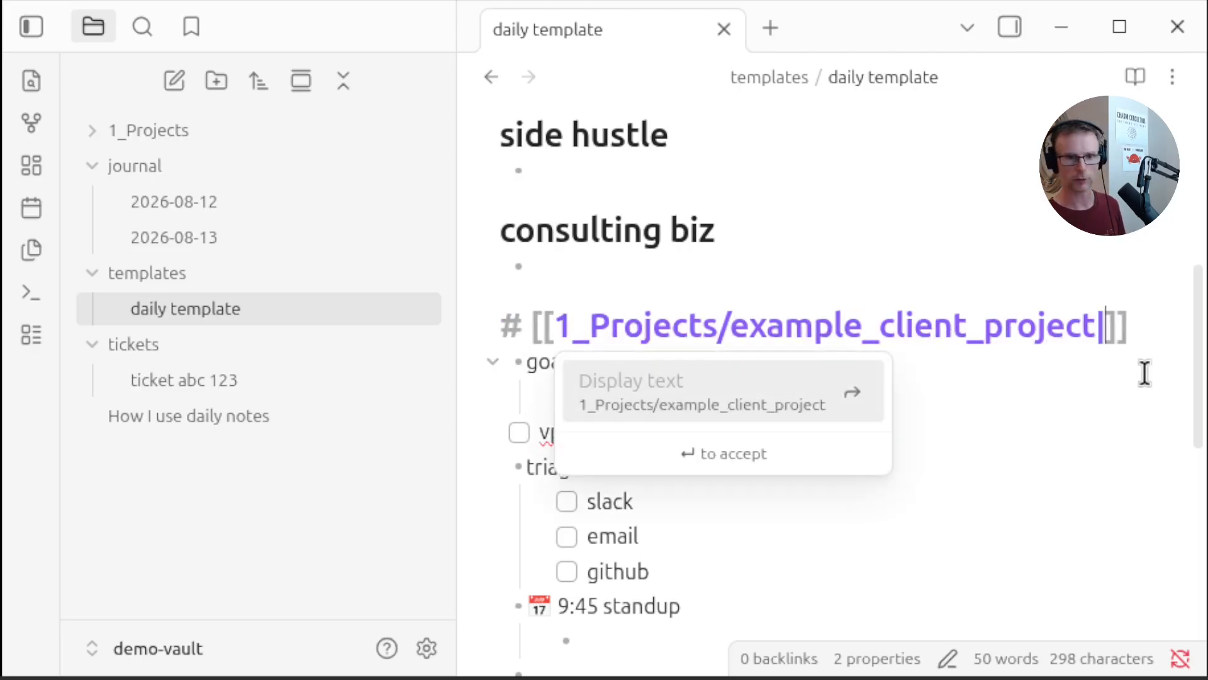
text(project-foo)
click(791, 304)
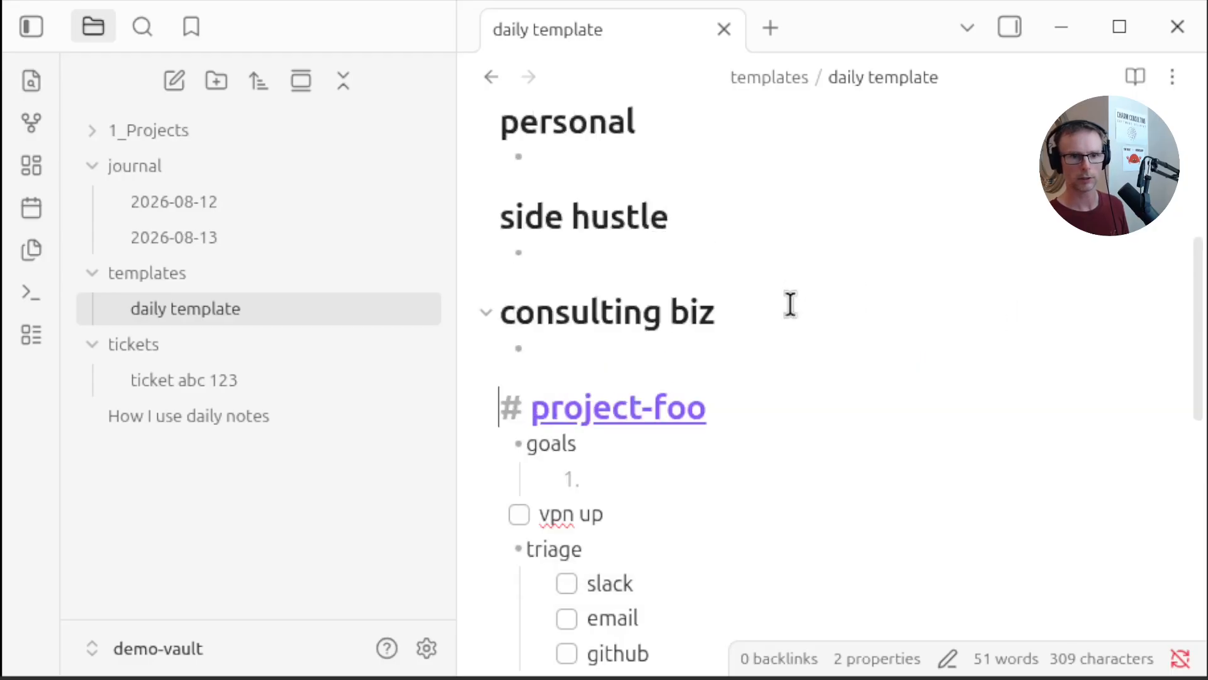
Open the project-foo link and write 'hi' in the new example_client_project note
click(903, 409)
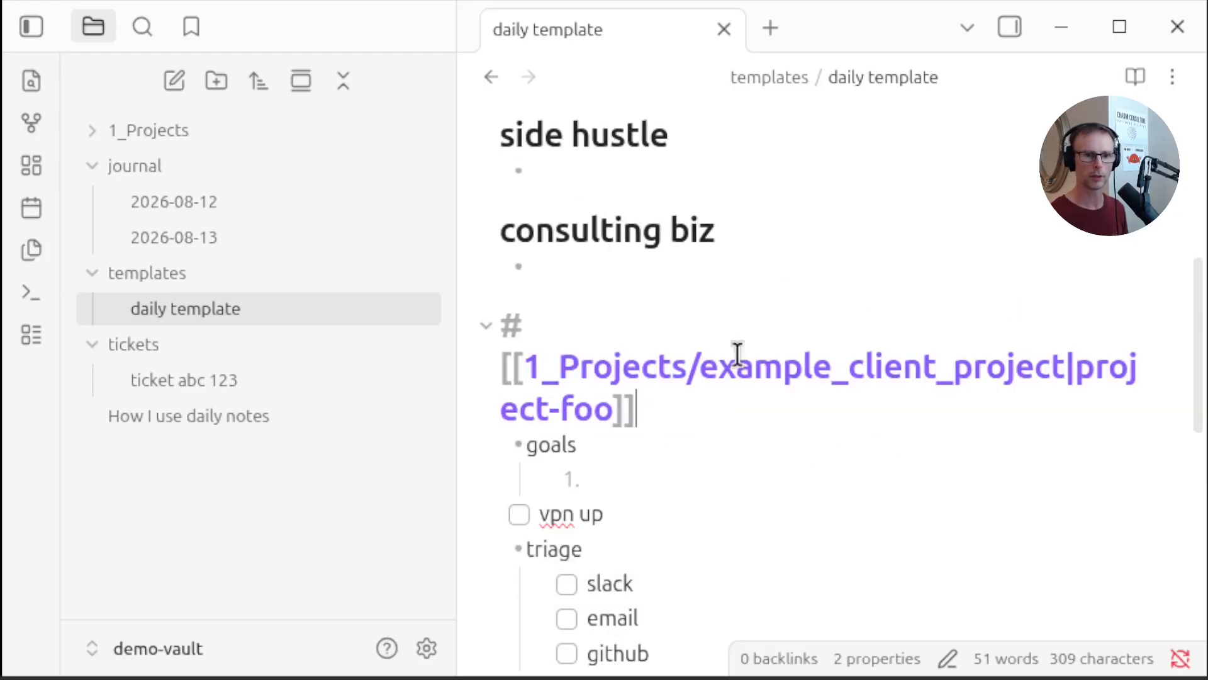
click(793, 304)
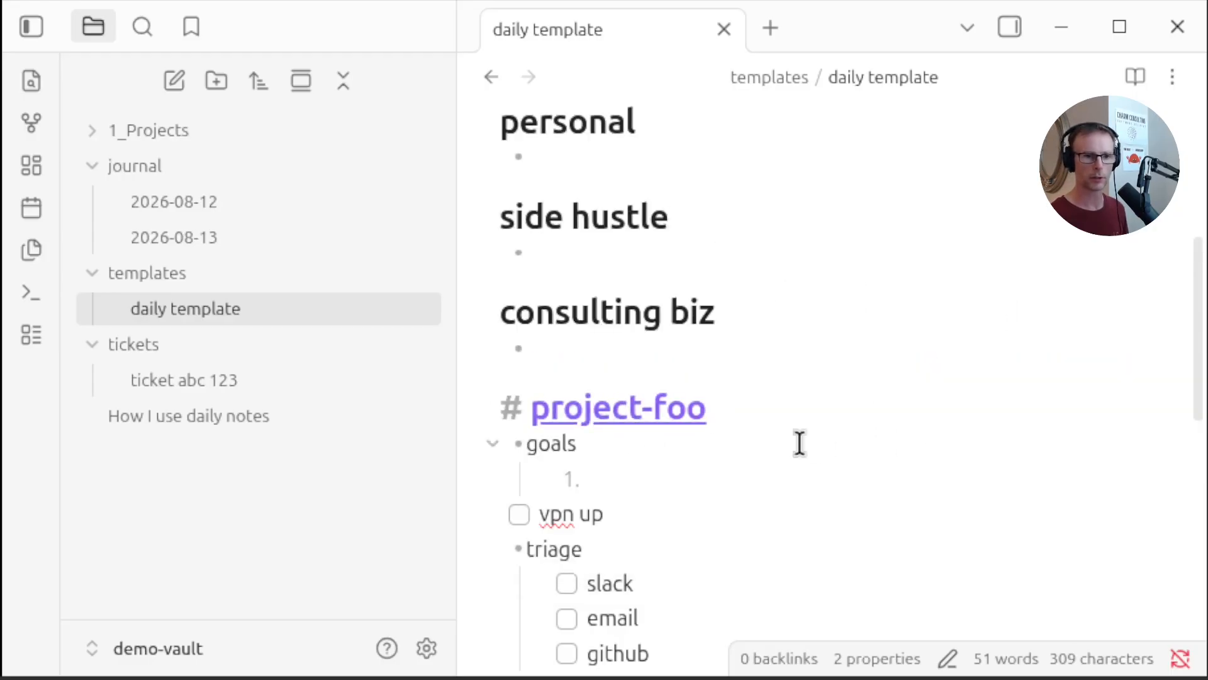
click(667, 409)
text(hi)
click(126, 130)
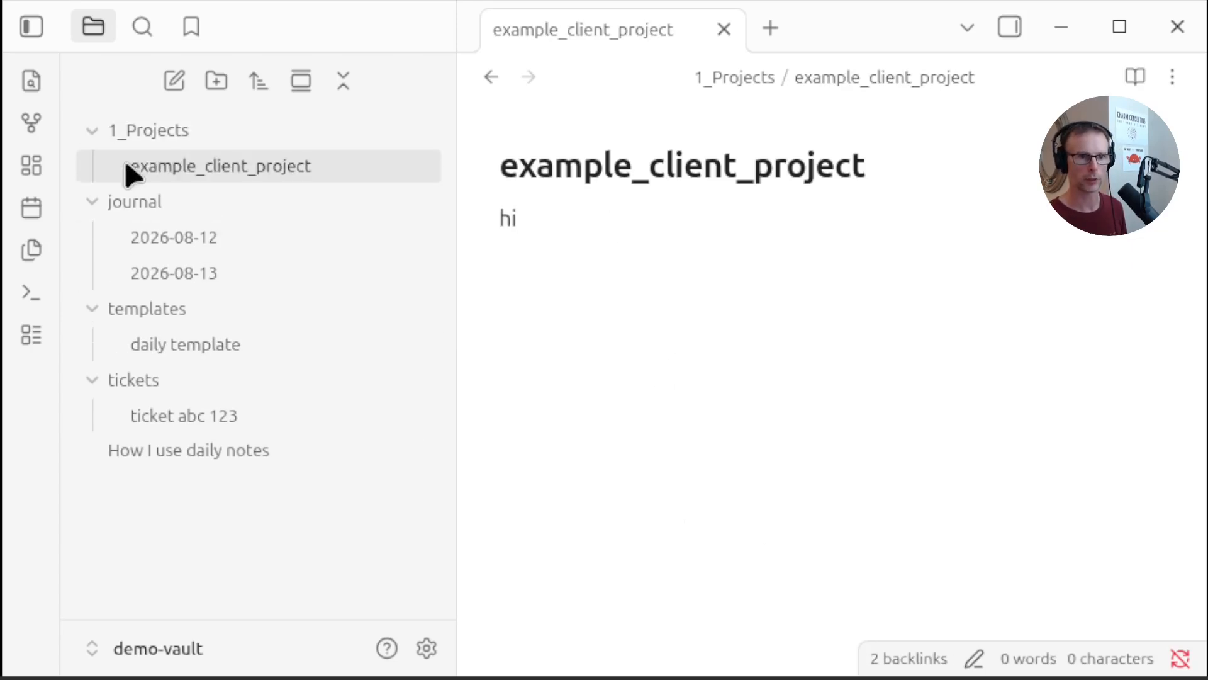
Open today's daily note and scroll through its sections to review the entries
click(174, 273)
scroll(837, 358, down, 5)
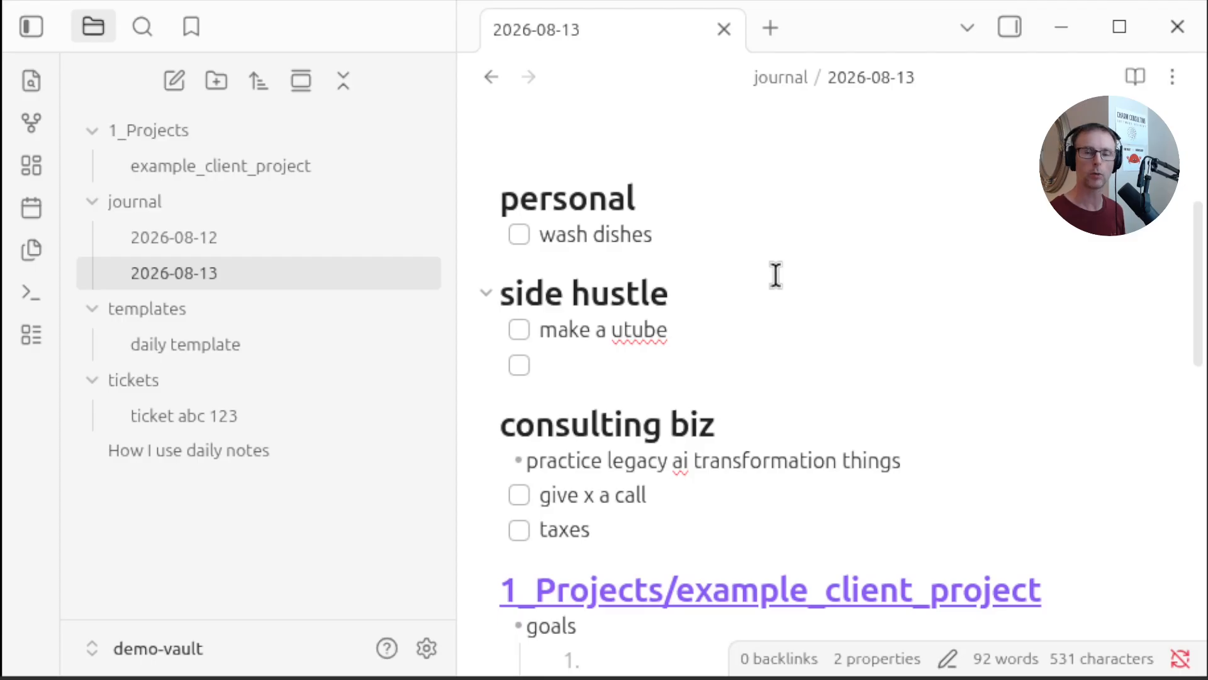
scroll(793, 273, down, 5)
scroll(793, 272, up, 7)
scroll(794, 273, down, 5)
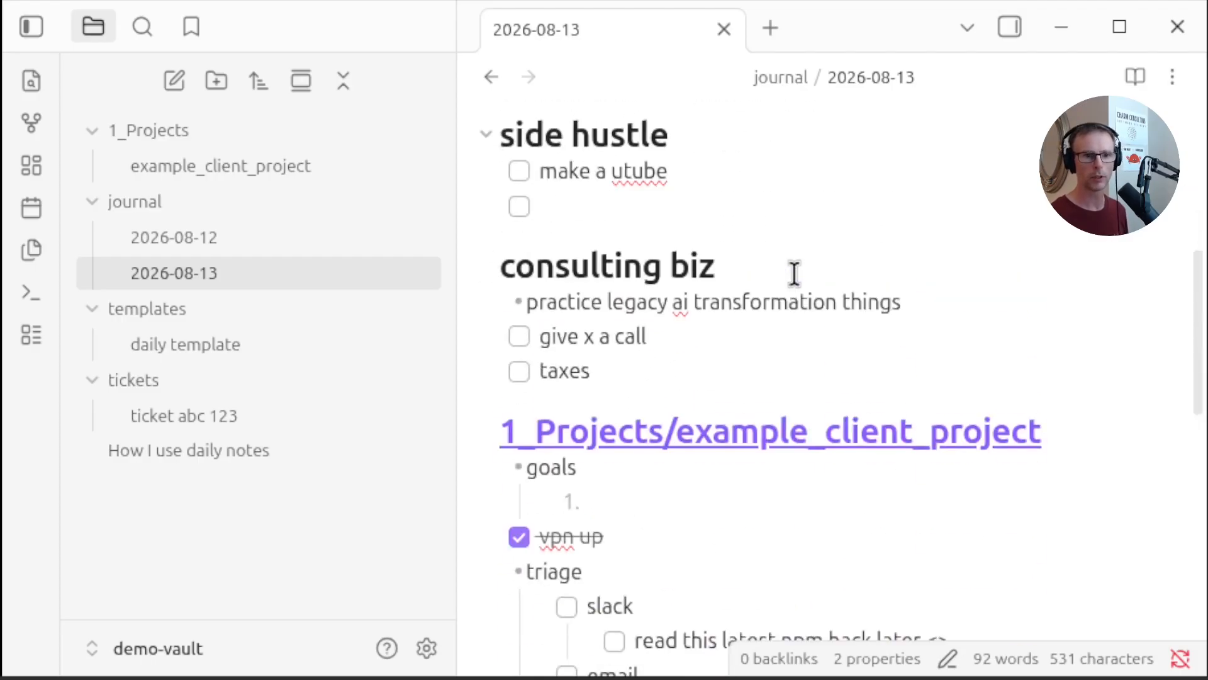
scroll(778, 304, down, 5)
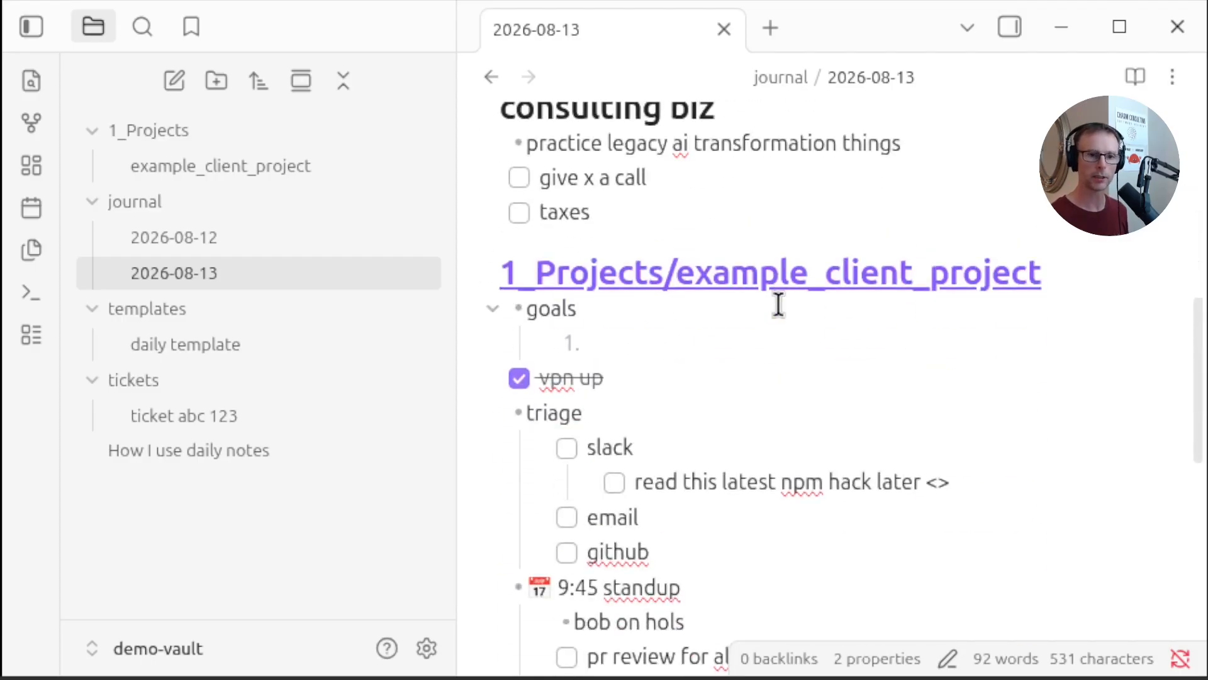
scroll(778, 304, up, 8)
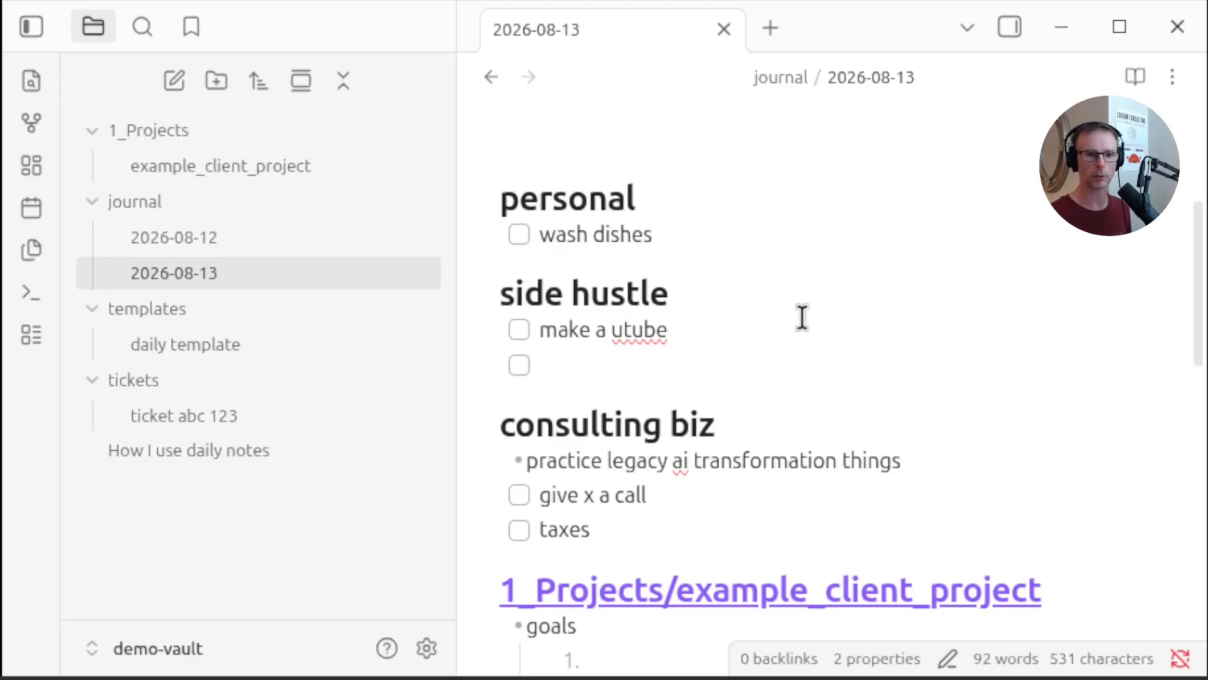
scroll(803, 316, down, 5)
scroll(818, 315, up, 5)
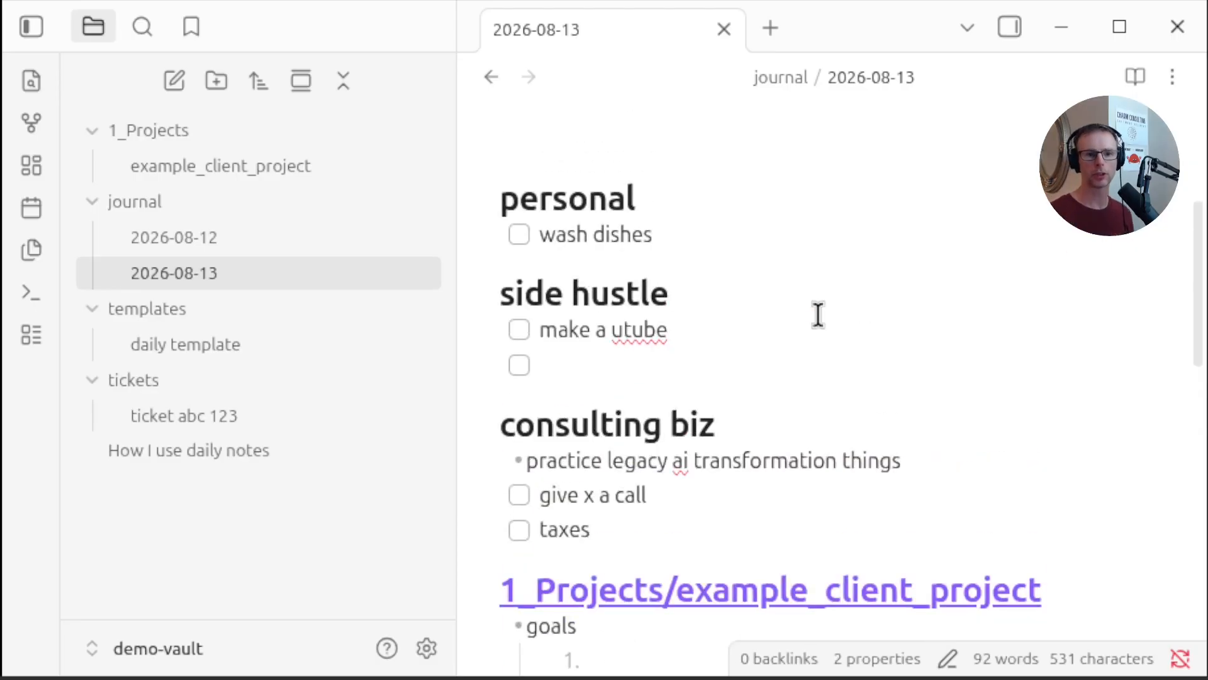
scroll(747, 319, down, 5)
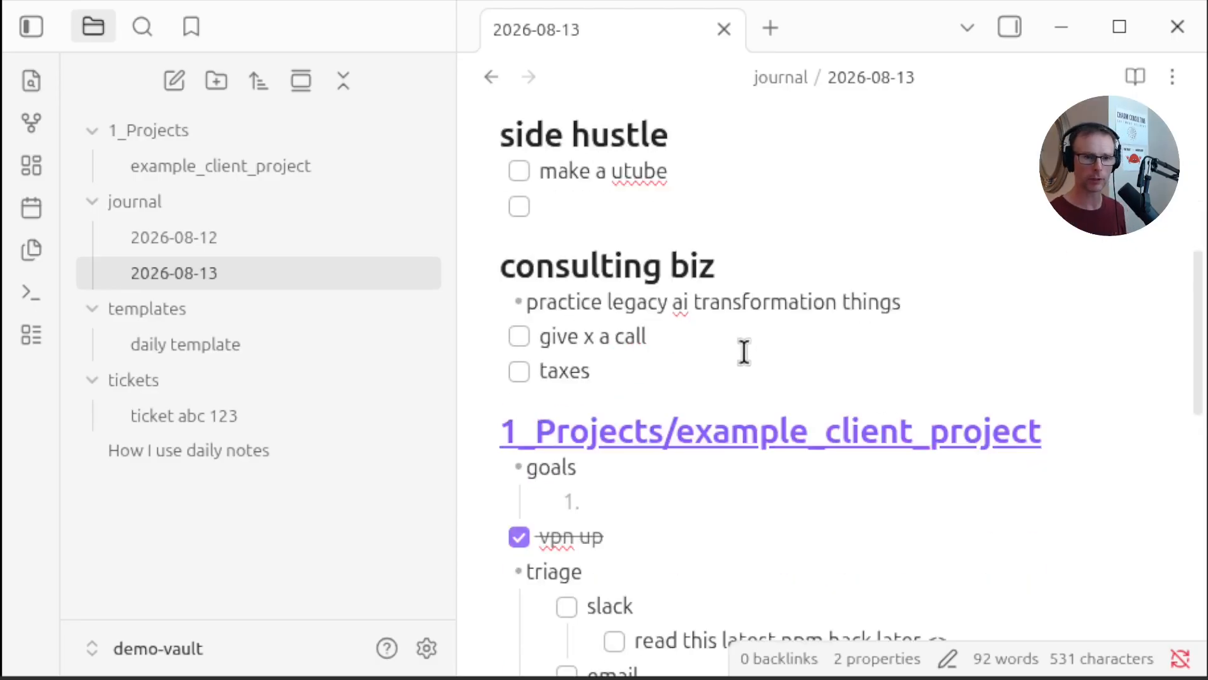
Add a nested bullet 'ticket abc 123' under 'moving' in the standup notes for tomoz section
scroll(818, 341, down, 10)
click(699, 398)
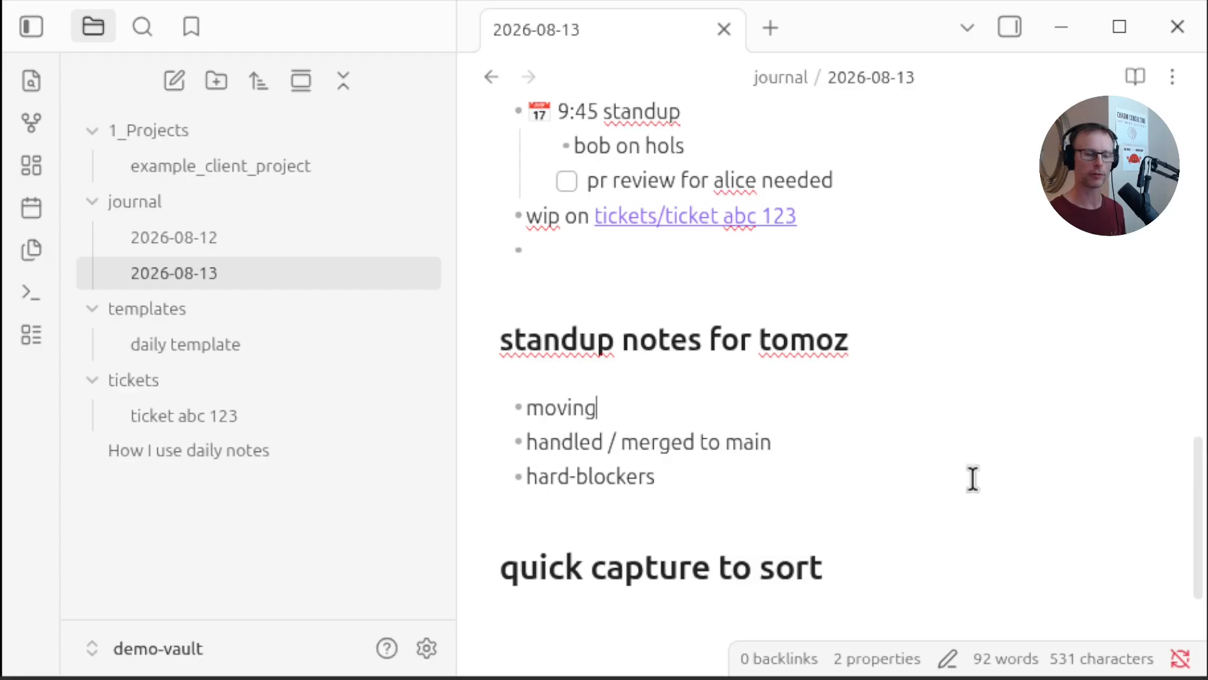
key(Return)
key(Tab)
text(ticket abc 123)
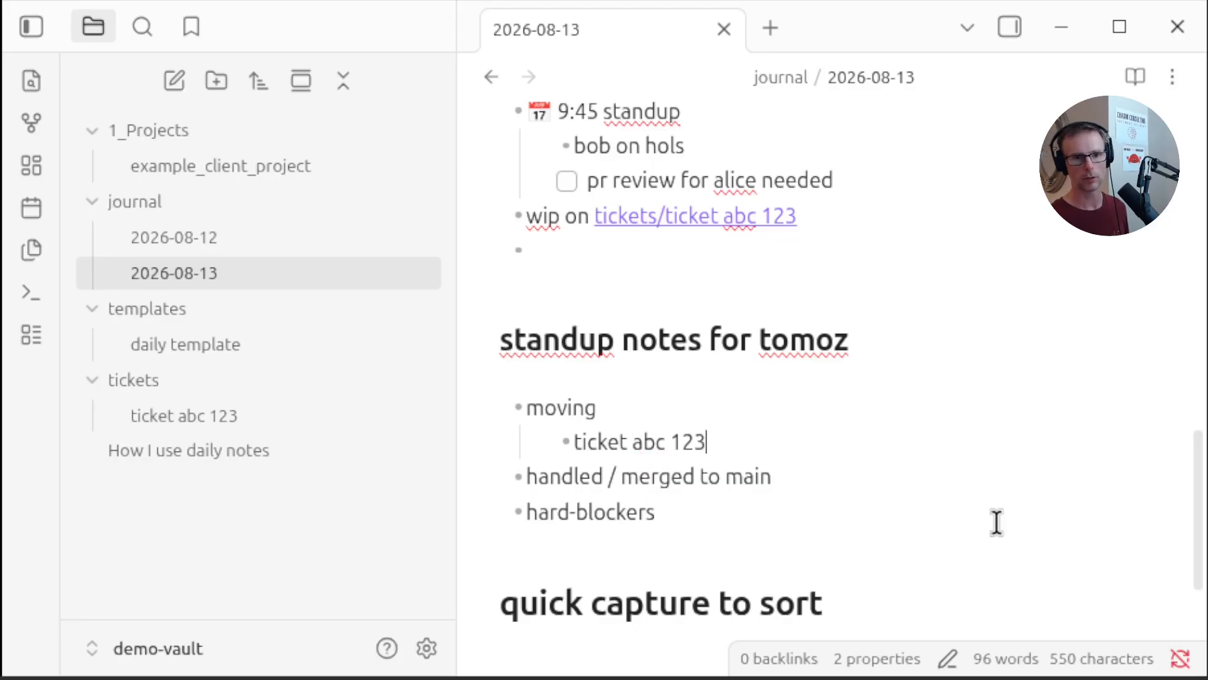
Add sub-bullets 'pr backend ready' and 'pr frontend needs ux input' under ticket abc 123
key(Return)
key(Tab)
text(pr backend ready)
key(Return)
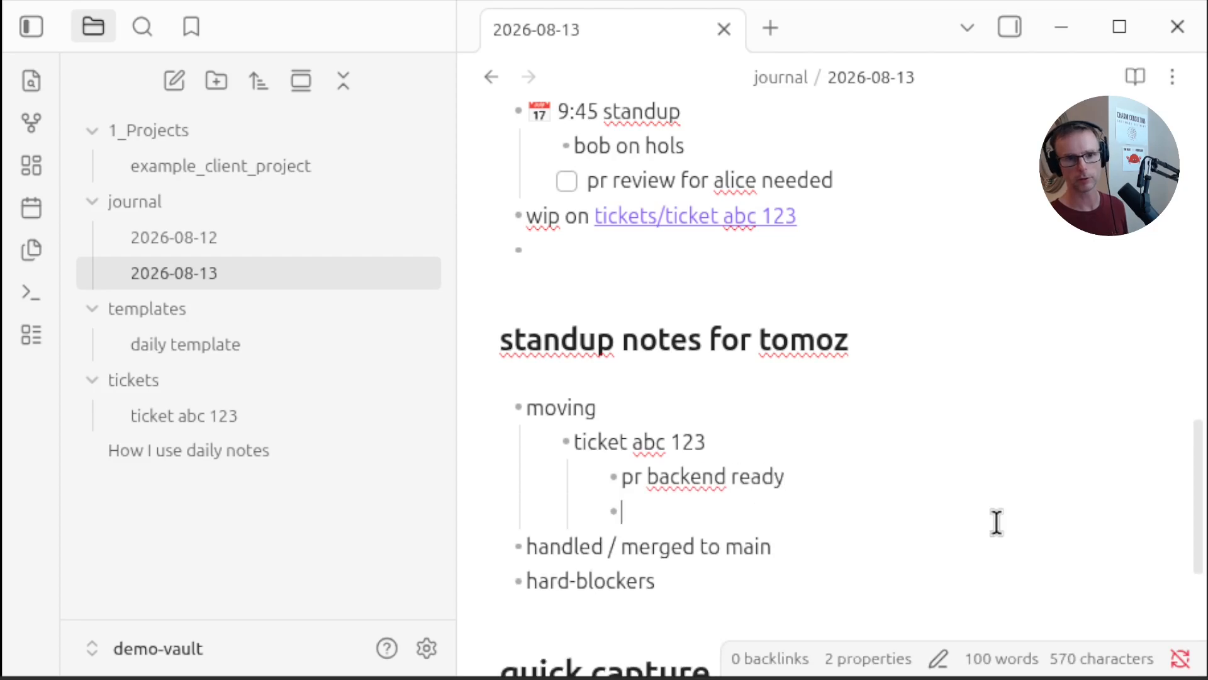
text(pr front)
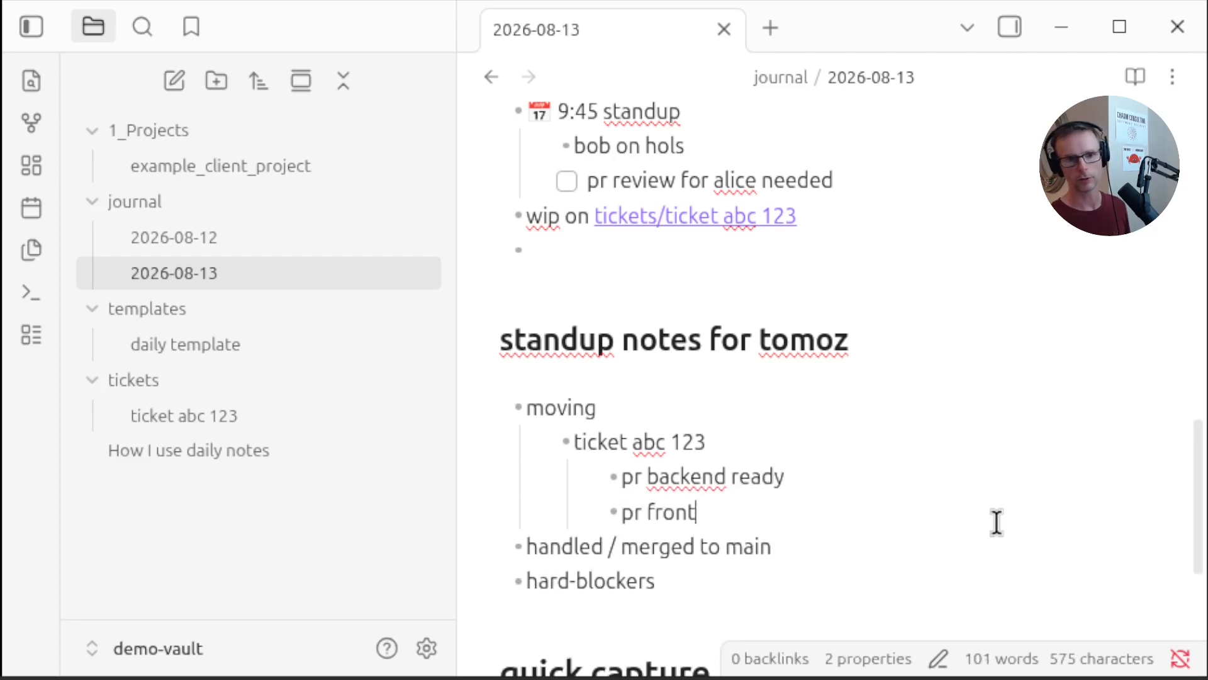
text(end needs ux input)
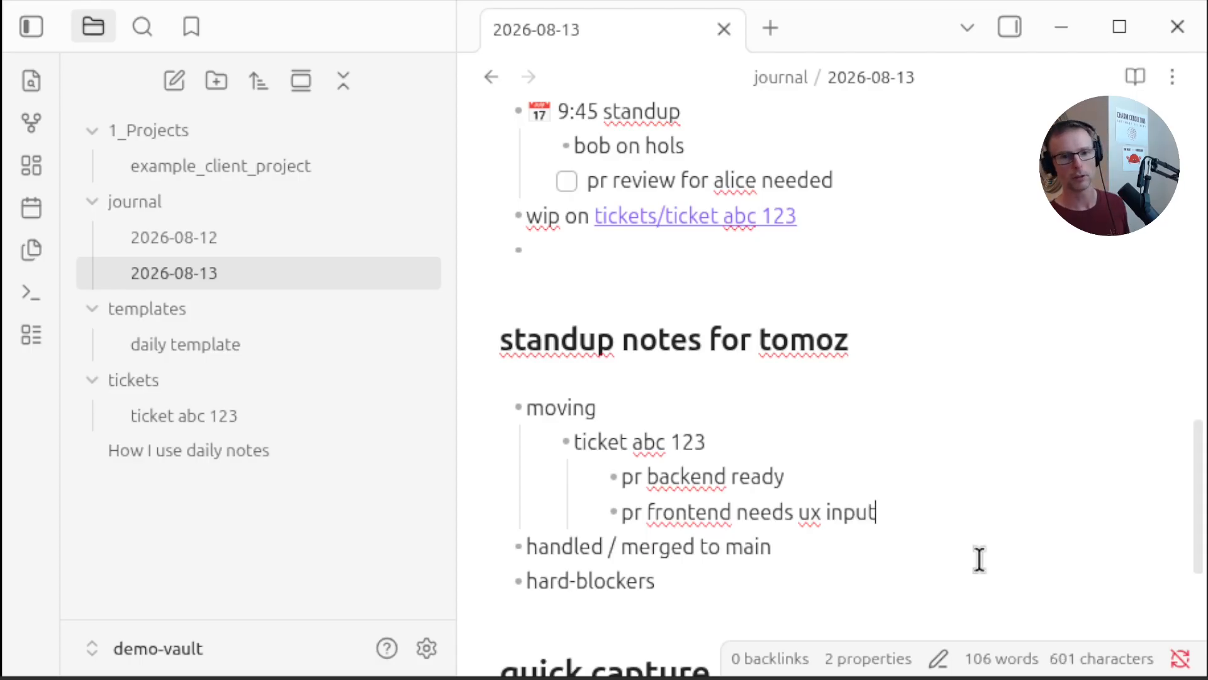
Add a nested bullet 'still waiting for answer on foo design' under hard-blockers
click(720, 588)
key(Return)
key(Tab)
scroll(973, 505, down, 2)
text(still)
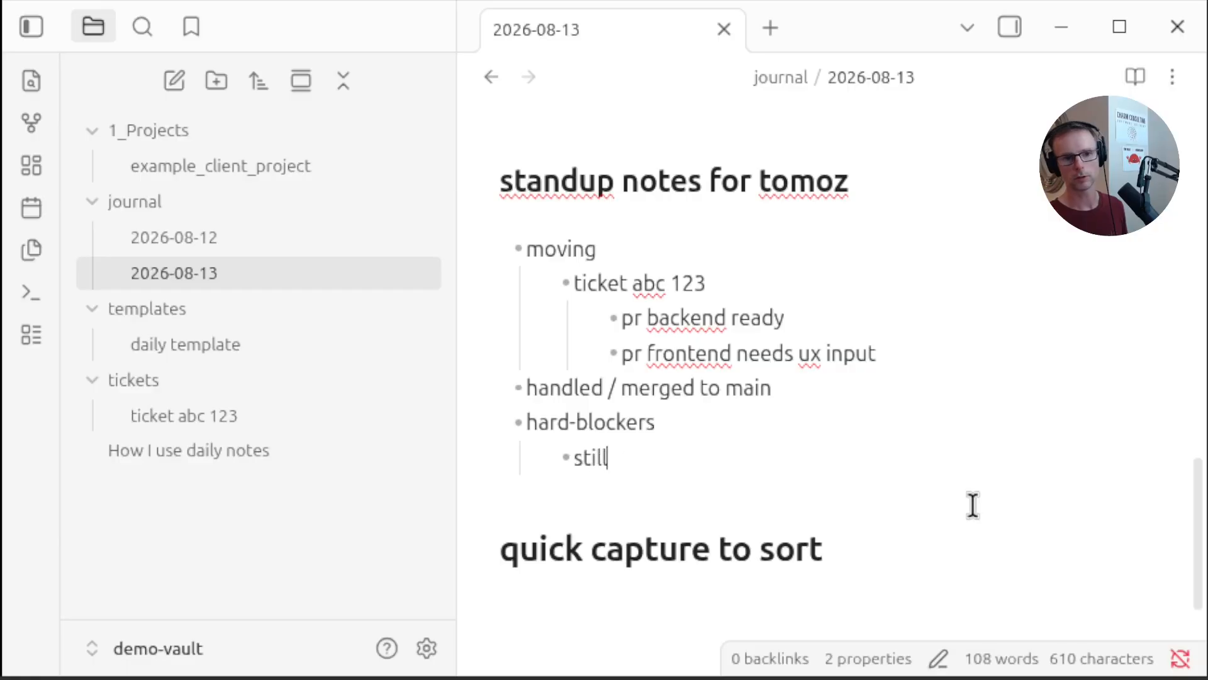
text( waiting for answesr)
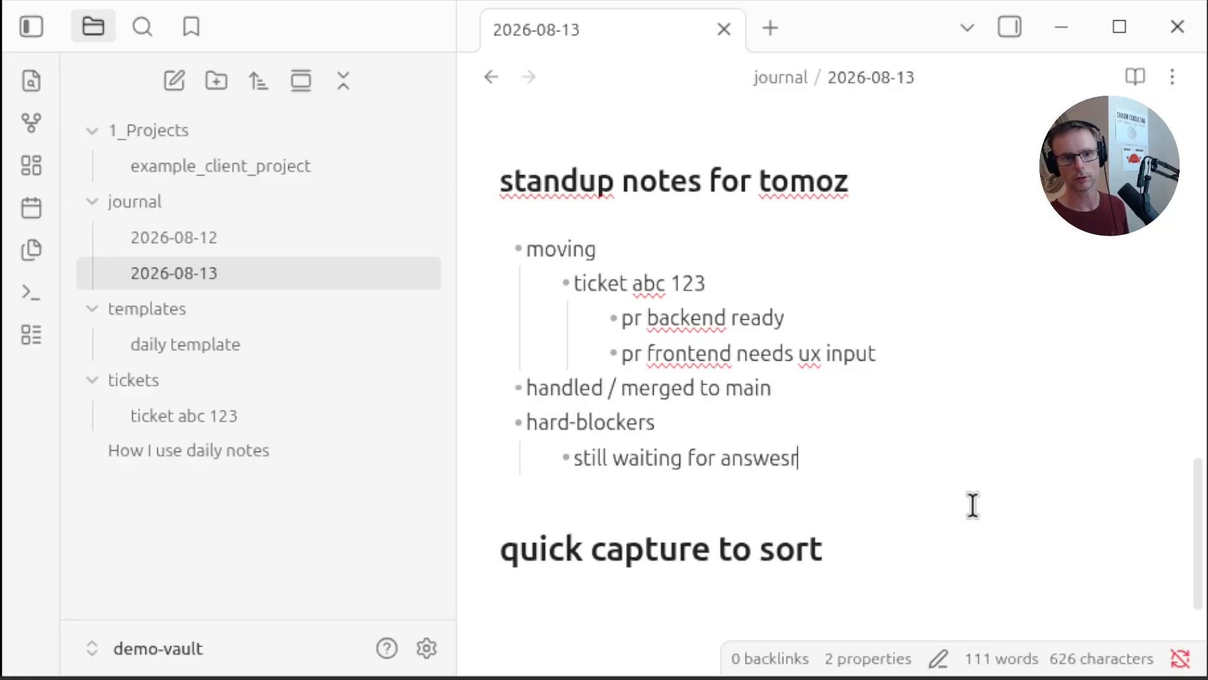
key(BackSpace)
key(BackSpace)
text(r on)
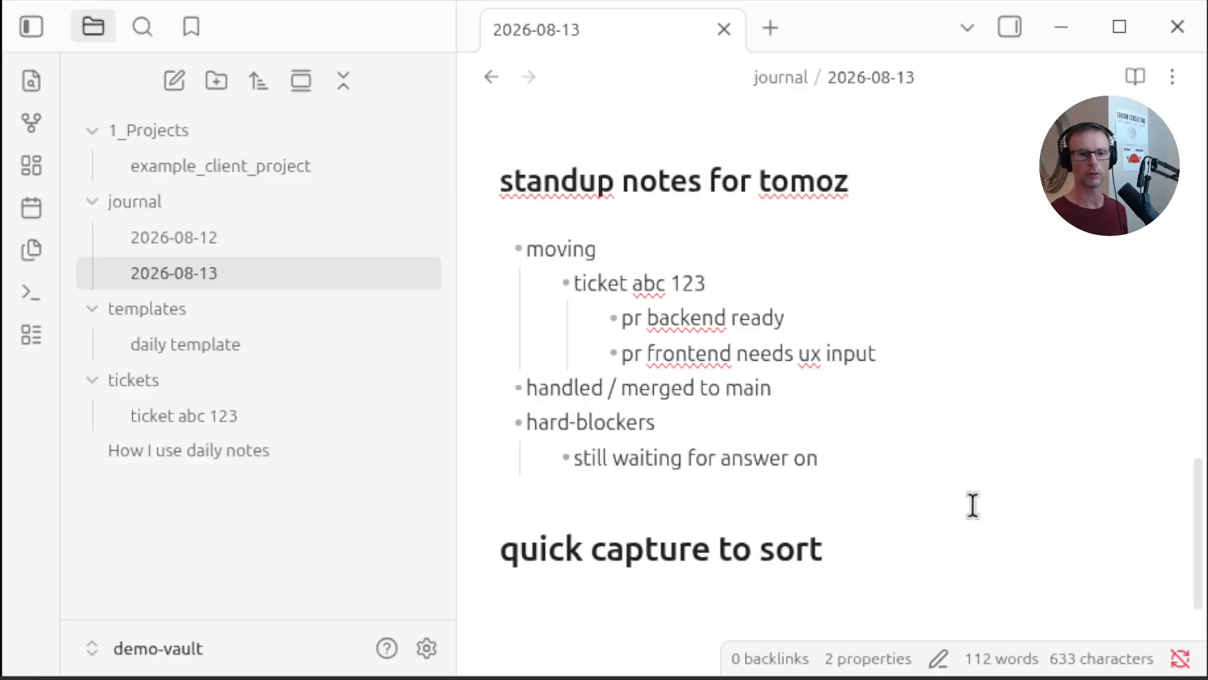
text( foo design)
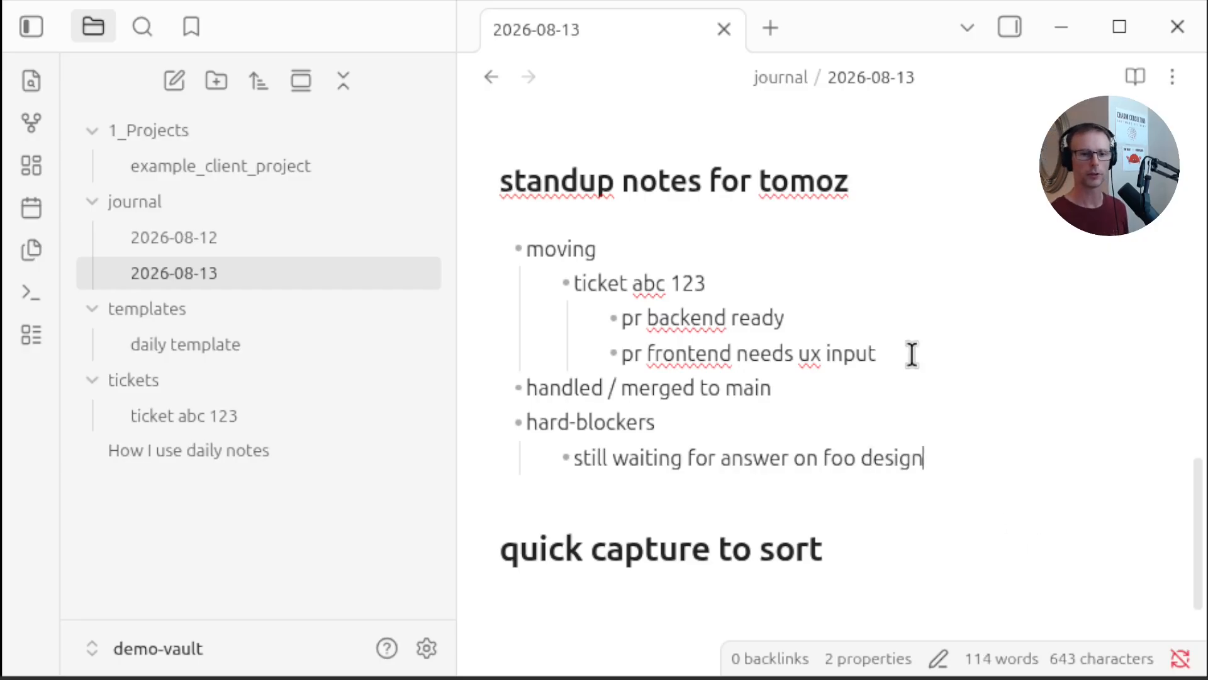
Paste the Radio 1 Dance - Listen Live - BBC Sounds link under the quick capture to sort heading
scroll(893, 371, up, 4)
scroll(881, 396, down, 6)
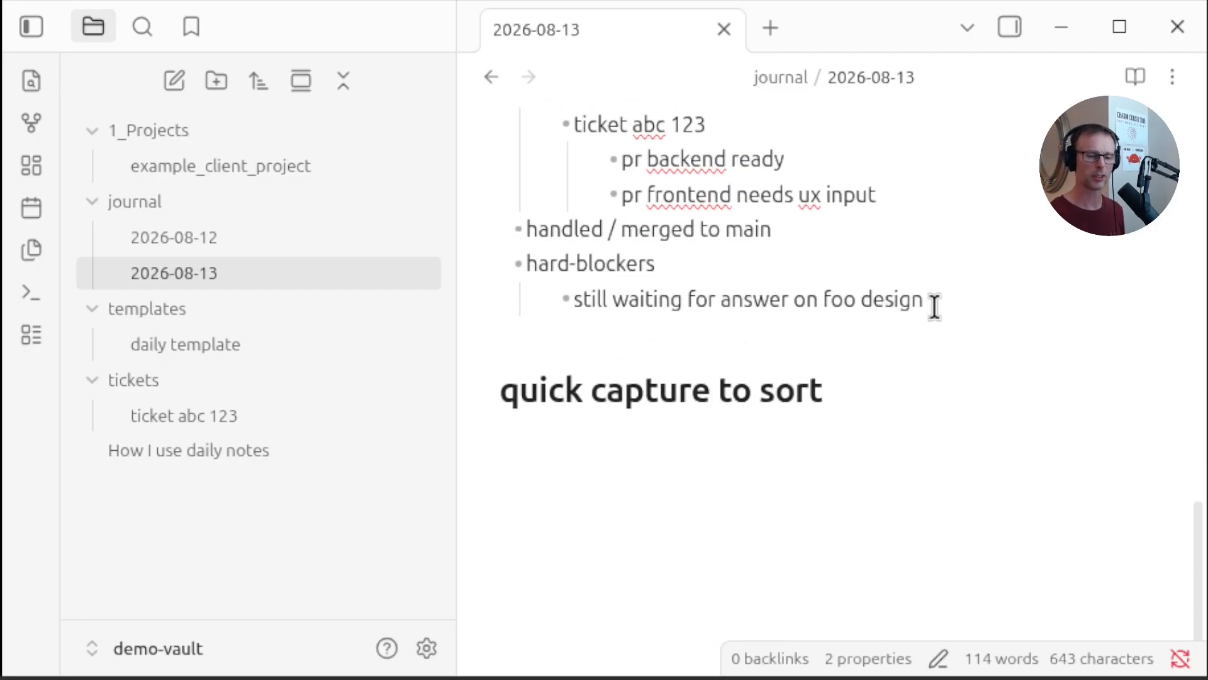
scroll(935, 307, up, 3)
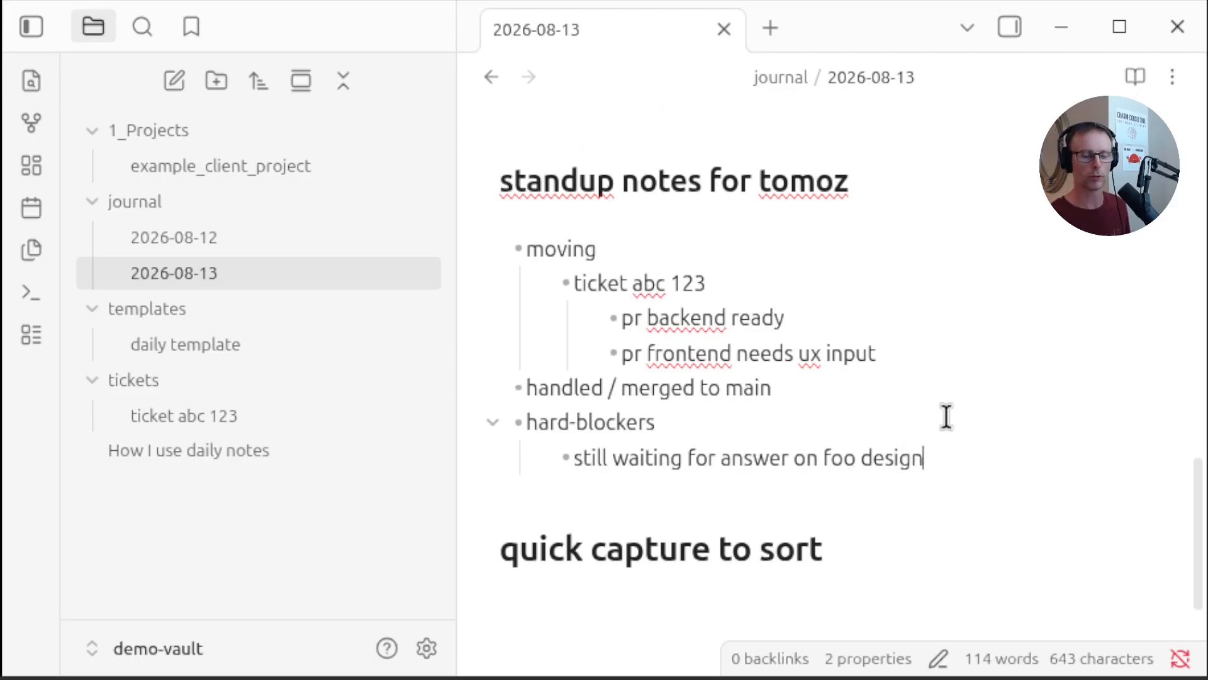
click(872, 386)
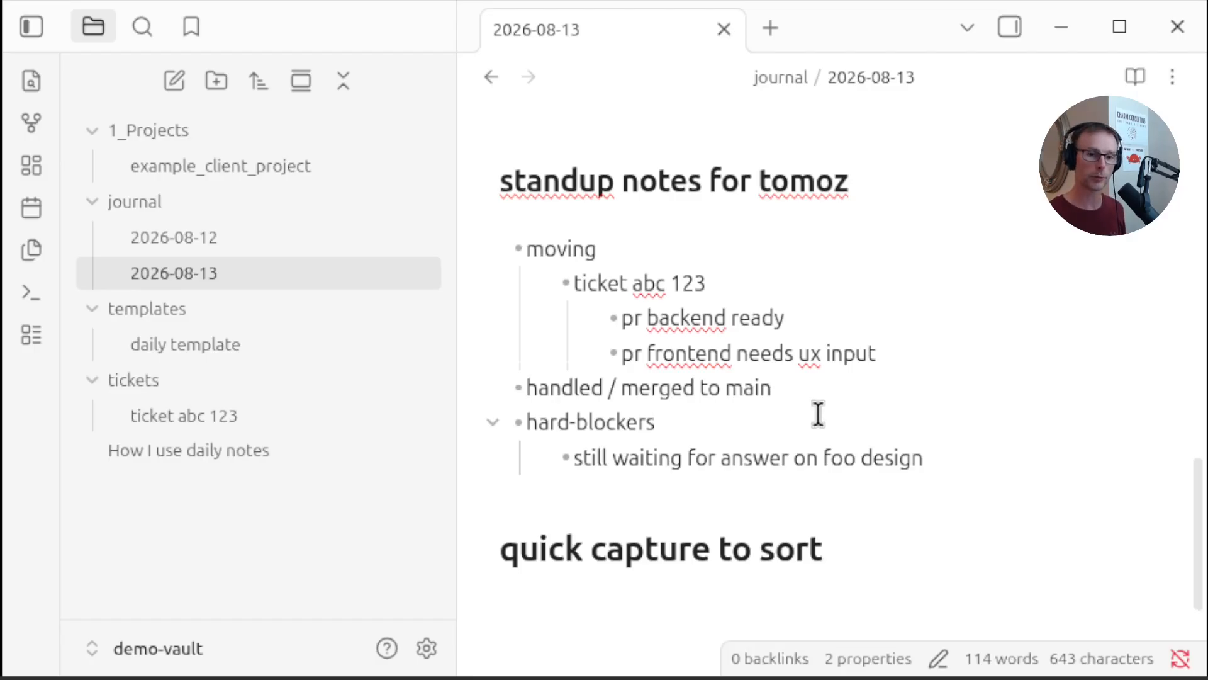
scroll(818, 414, down, 3)
click(738, 446)
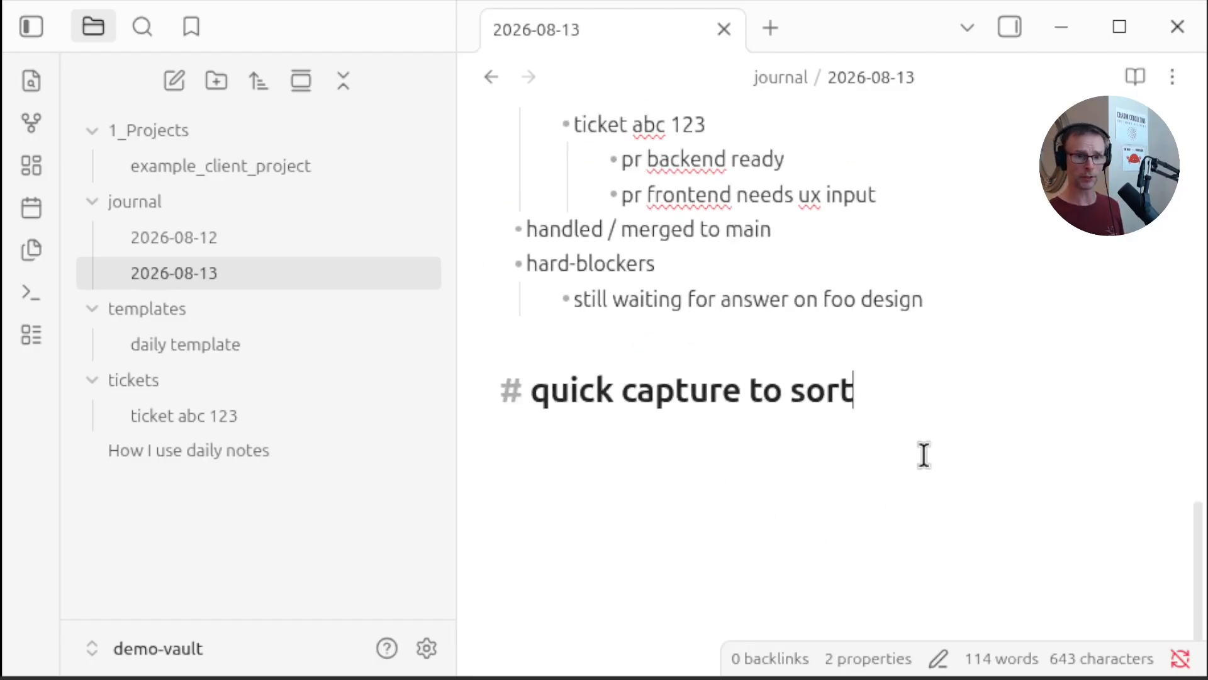
key(Return)
key(Return)
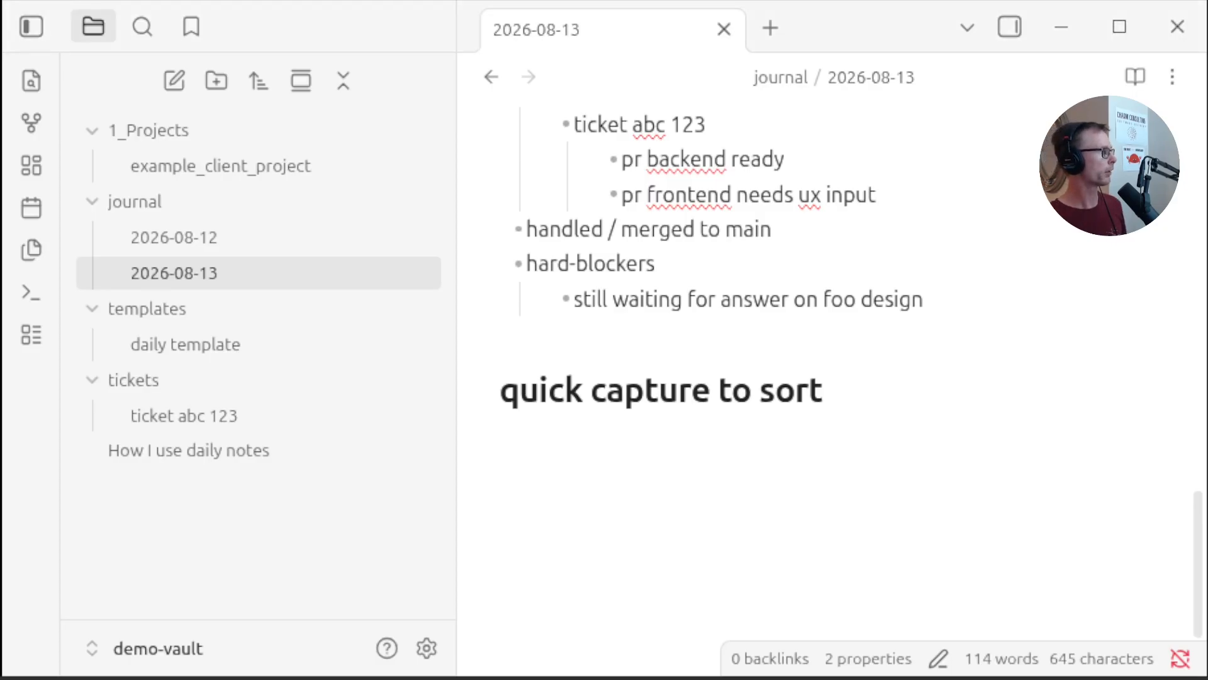
click(685, 472)
text([Radio 1 Dance - Listen Live - BBC Sounds](https://www.bbc.co.uk/sounds/play/live/bbc_radio_one_dance))
key(Return)
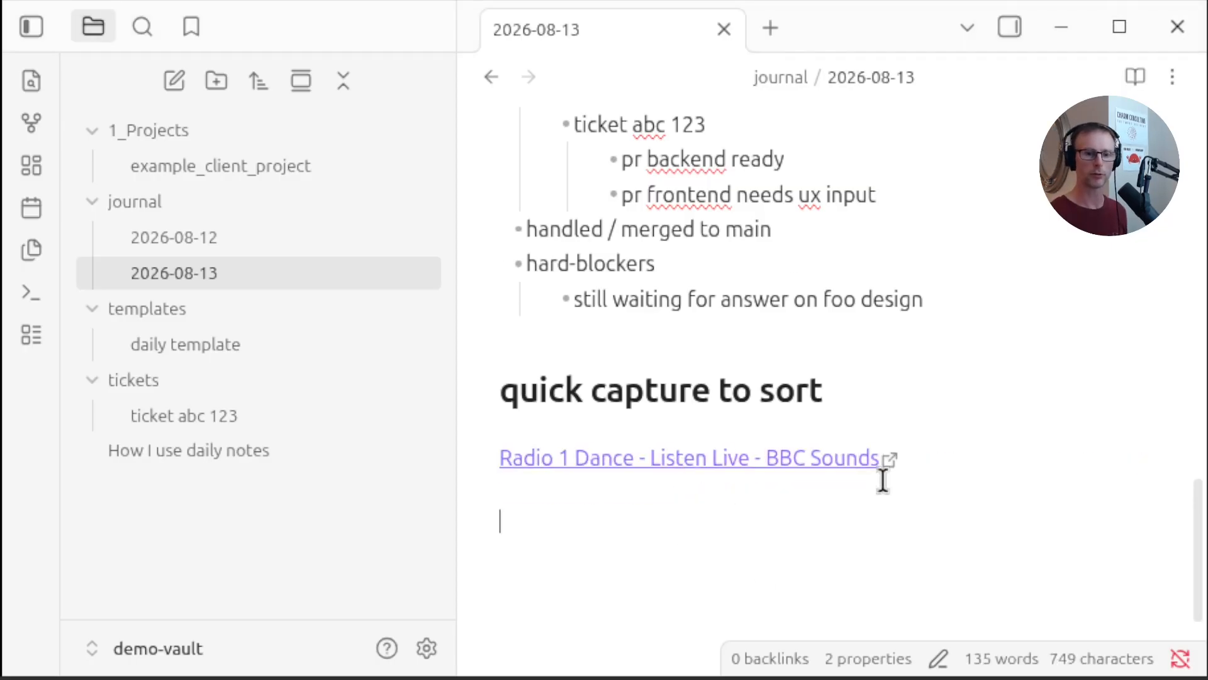
Turn the pasted BBC Sounds link into a checklist item
click(939, 394)
click(842, 557)
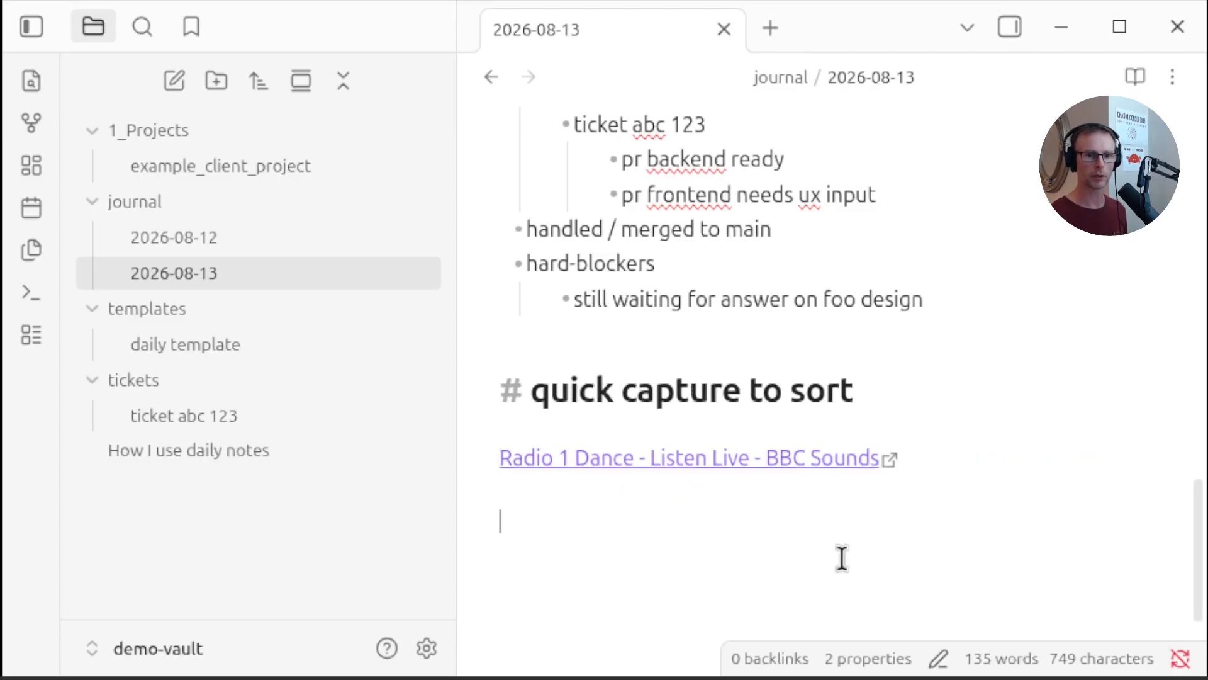
click(968, 466)
key(ctrl+Return)
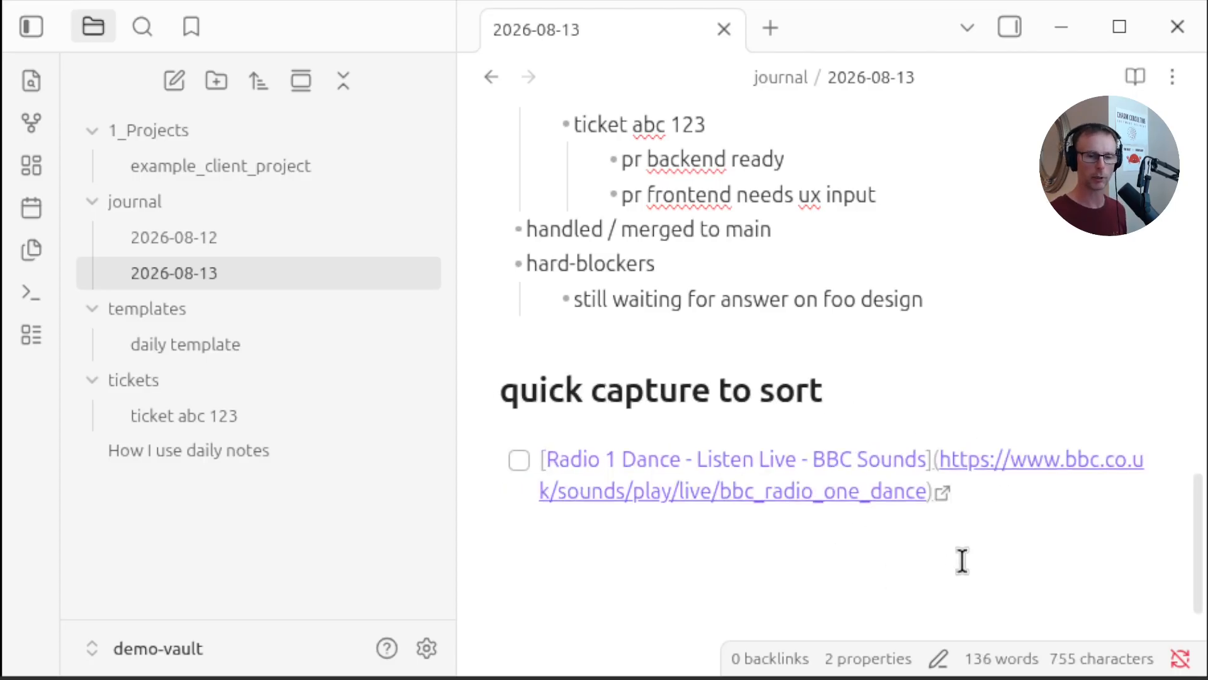
key(Return)
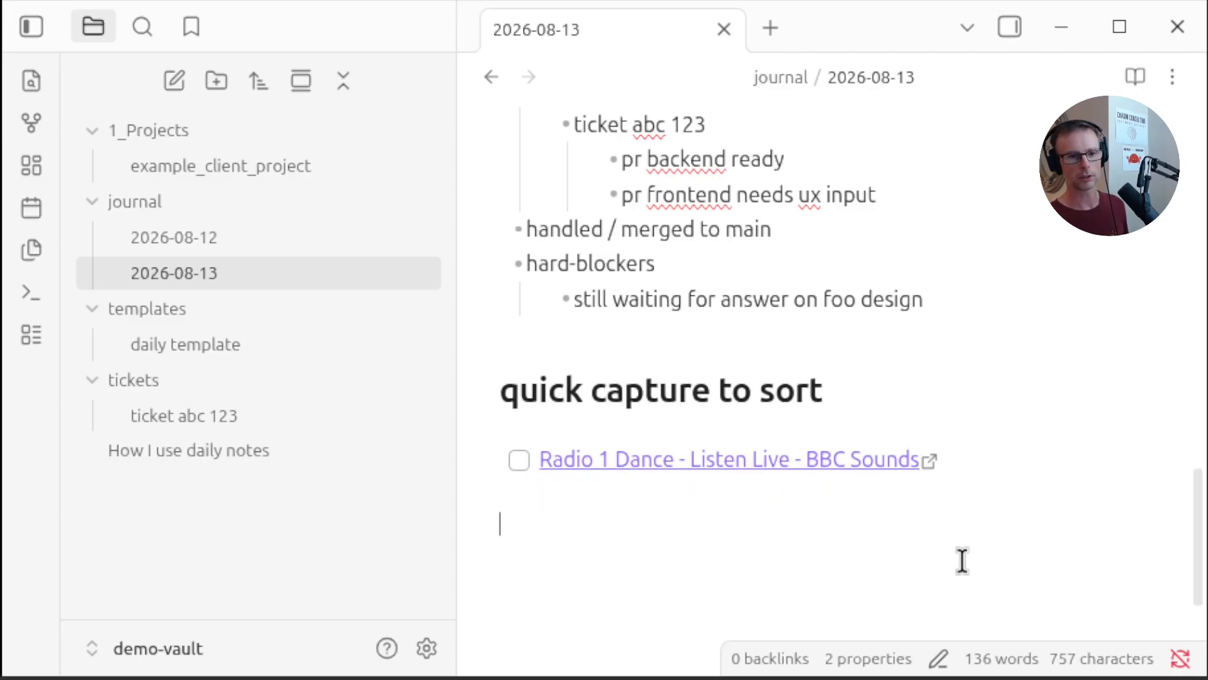
Switch between the 2026-08-12 and 2026-08-13 daily notes to compare their contents
scroll(962, 560, up, 5)
scroll(962, 561, down, 9)
scroll(962, 561, up, 15)
scroll(962, 561, up, 8)
click(796, 453)
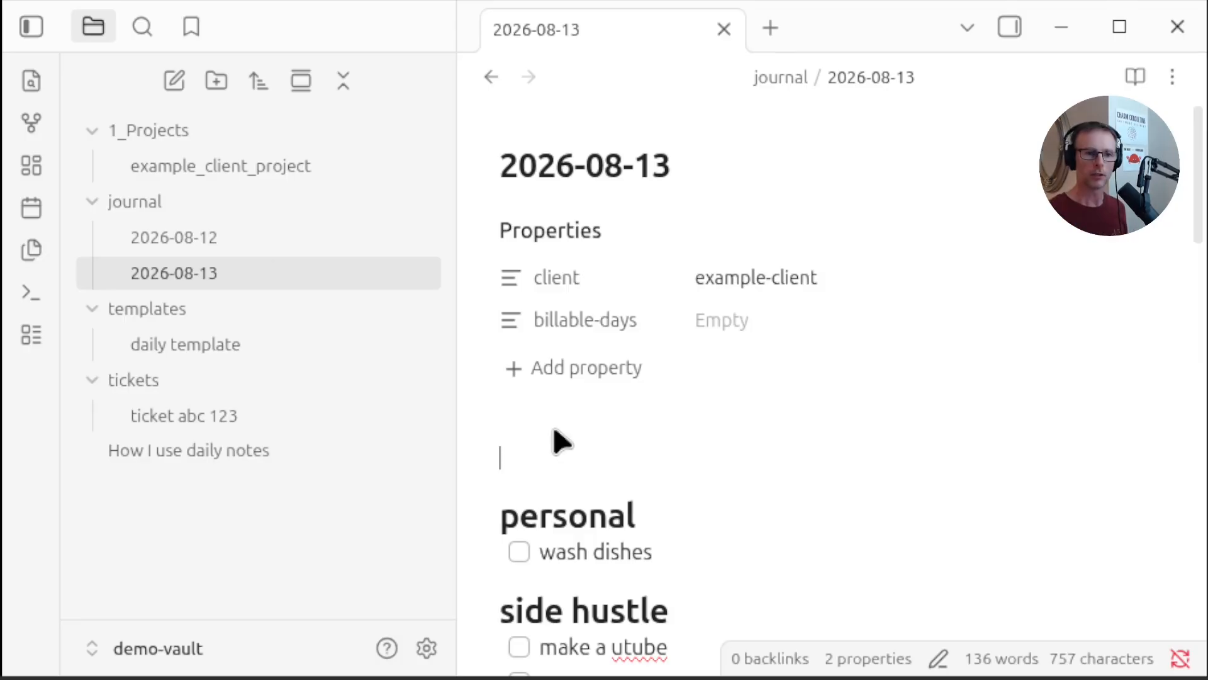
click(220, 238)
click(220, 272)
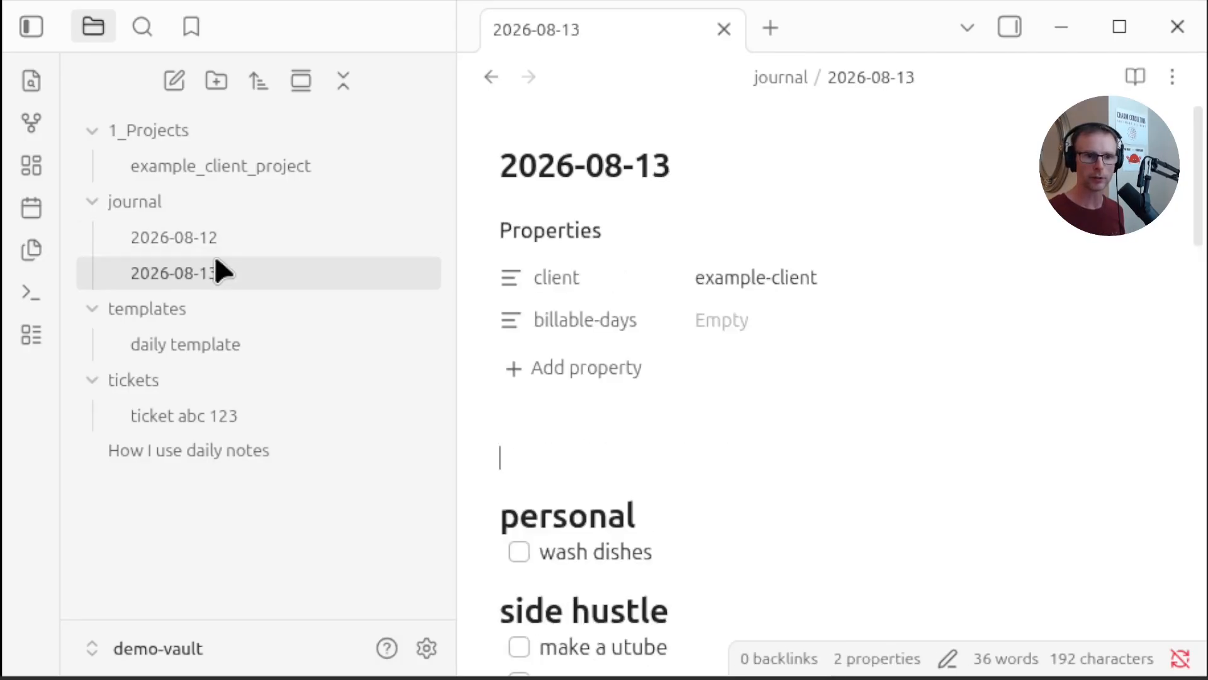
click(181, 245)
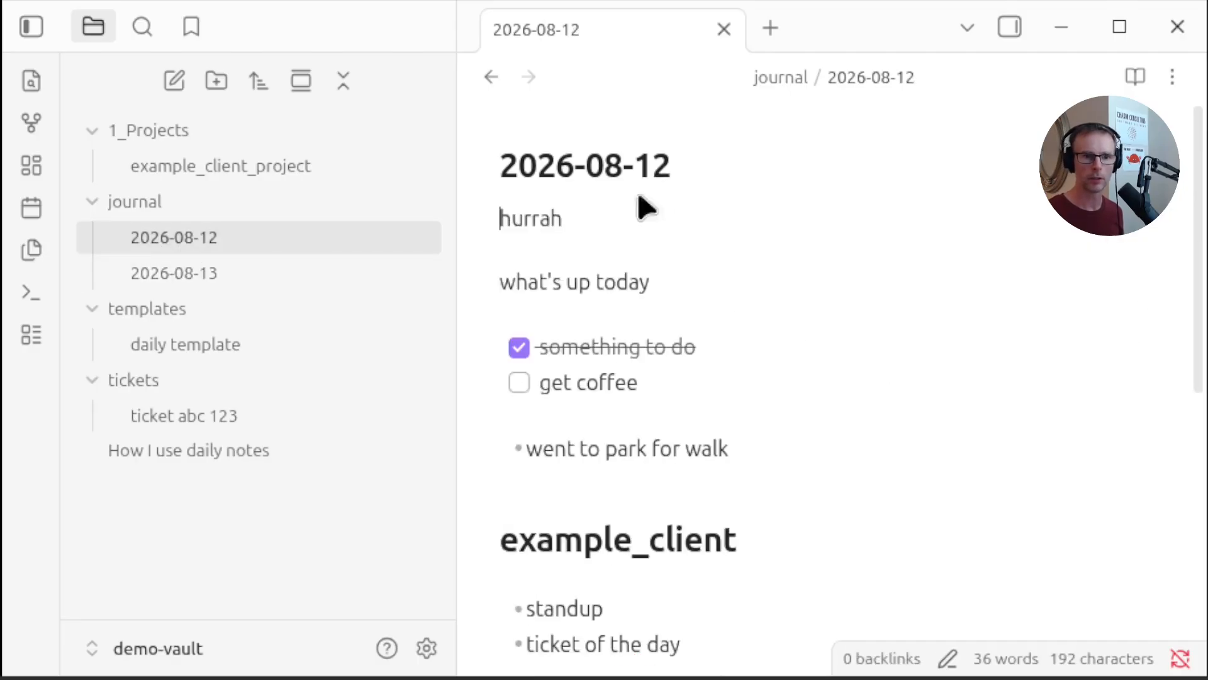
click(192, 270)
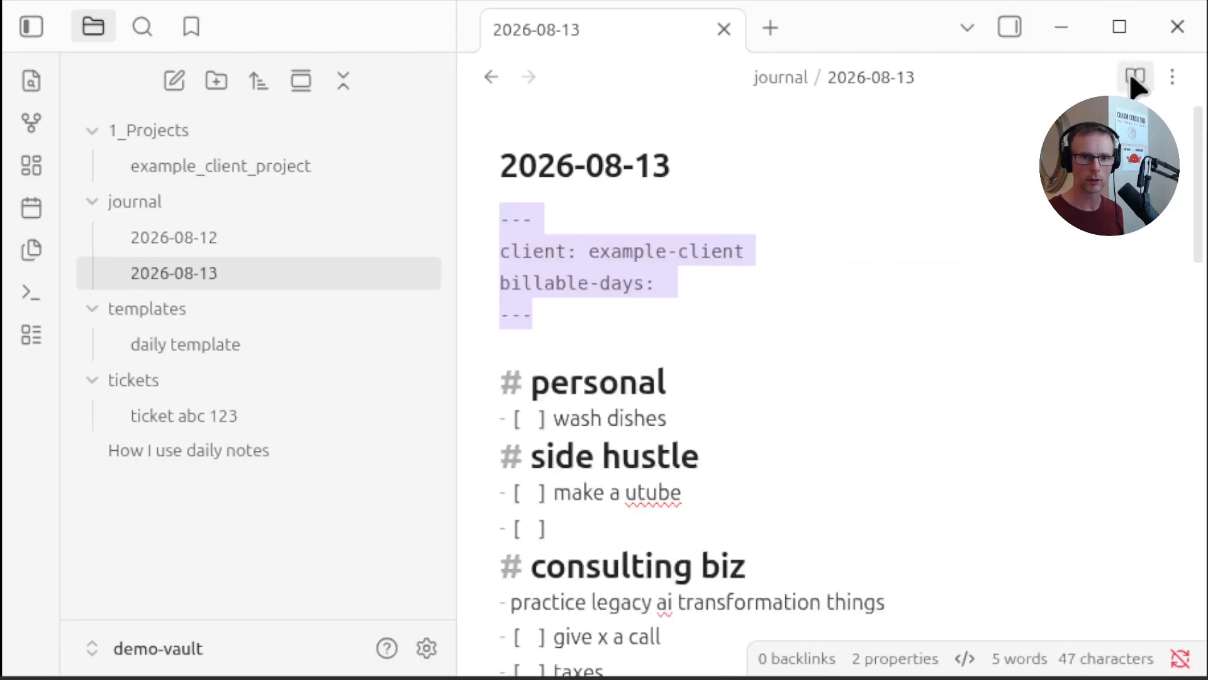
Open the 2026-08-12 note in source mode, insert a blank line after its frontmatter, then return to reading view
click(1135, 75)
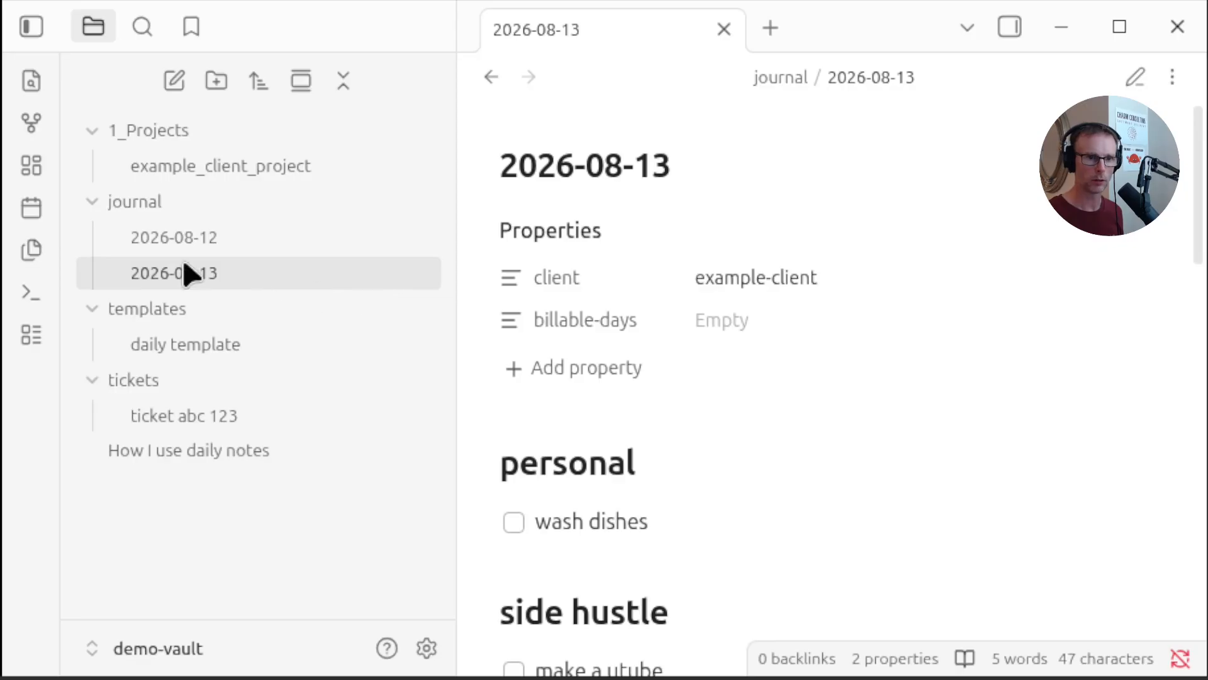
click(179, 238)
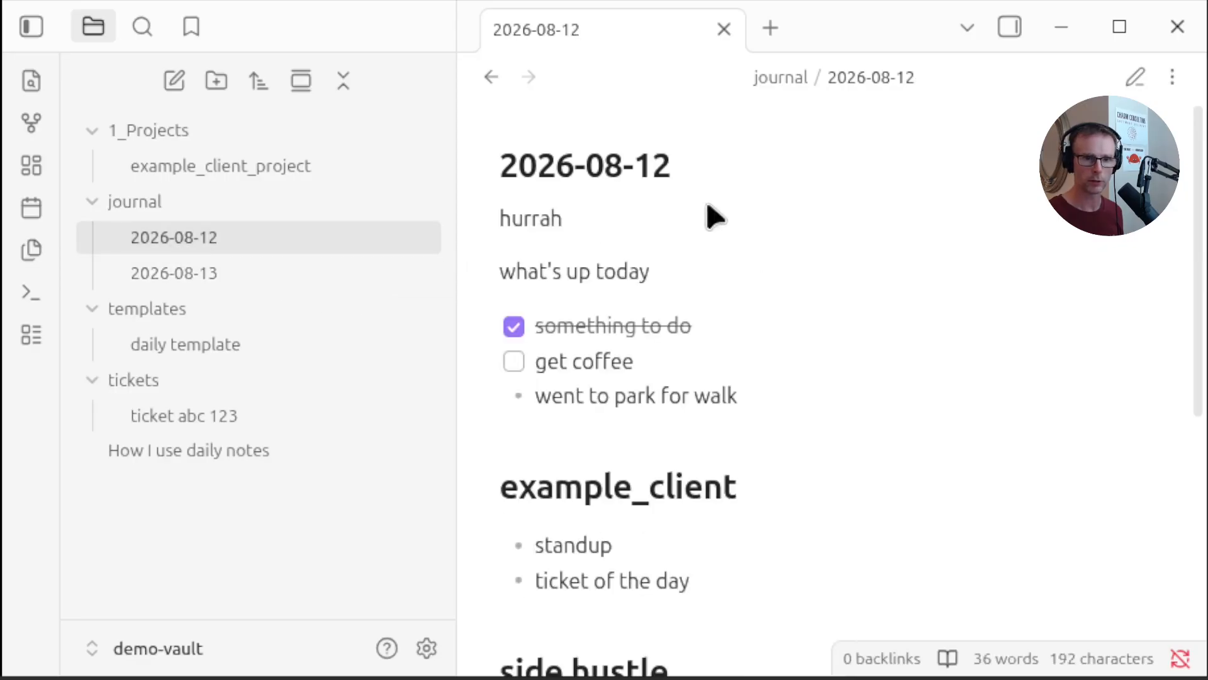
click(947, 658)
click(1013, 599)
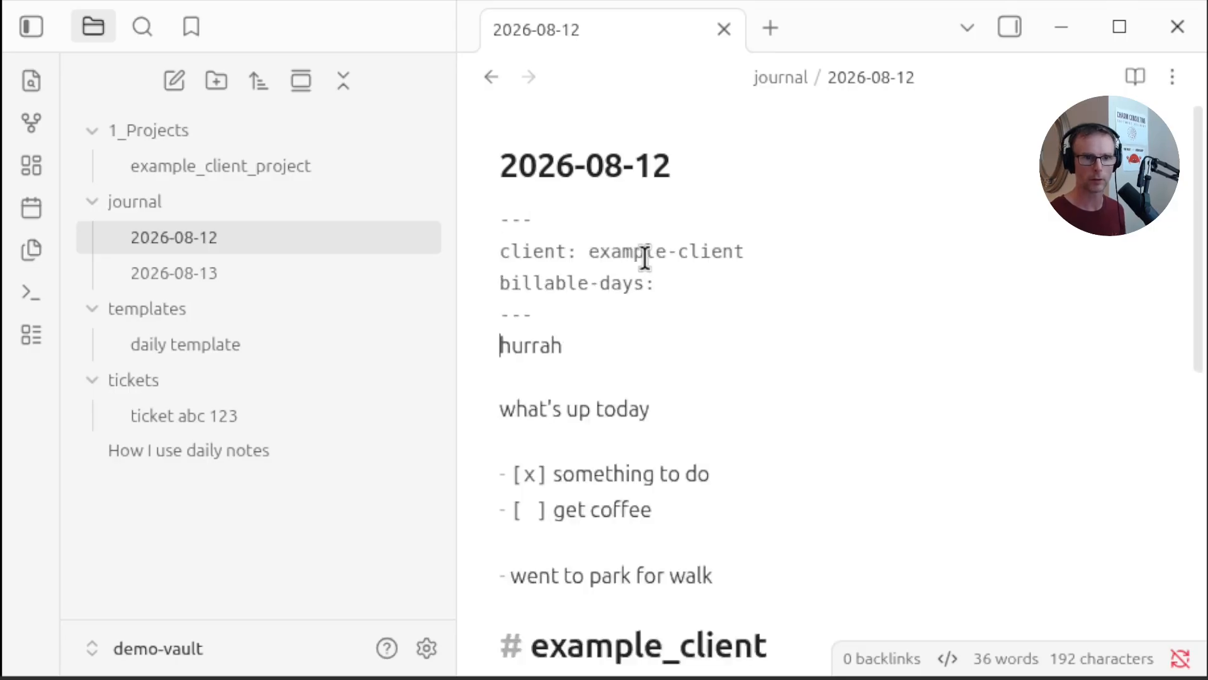
key(Return)
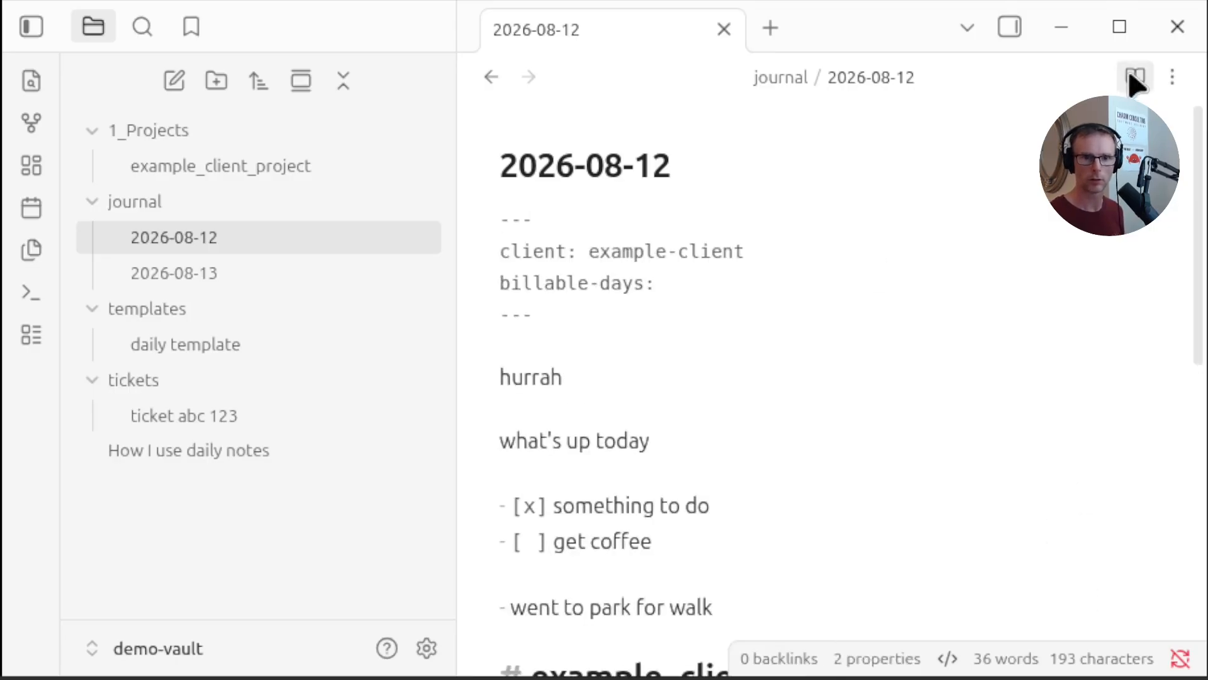
click(1133, 76)
click(221, 273)
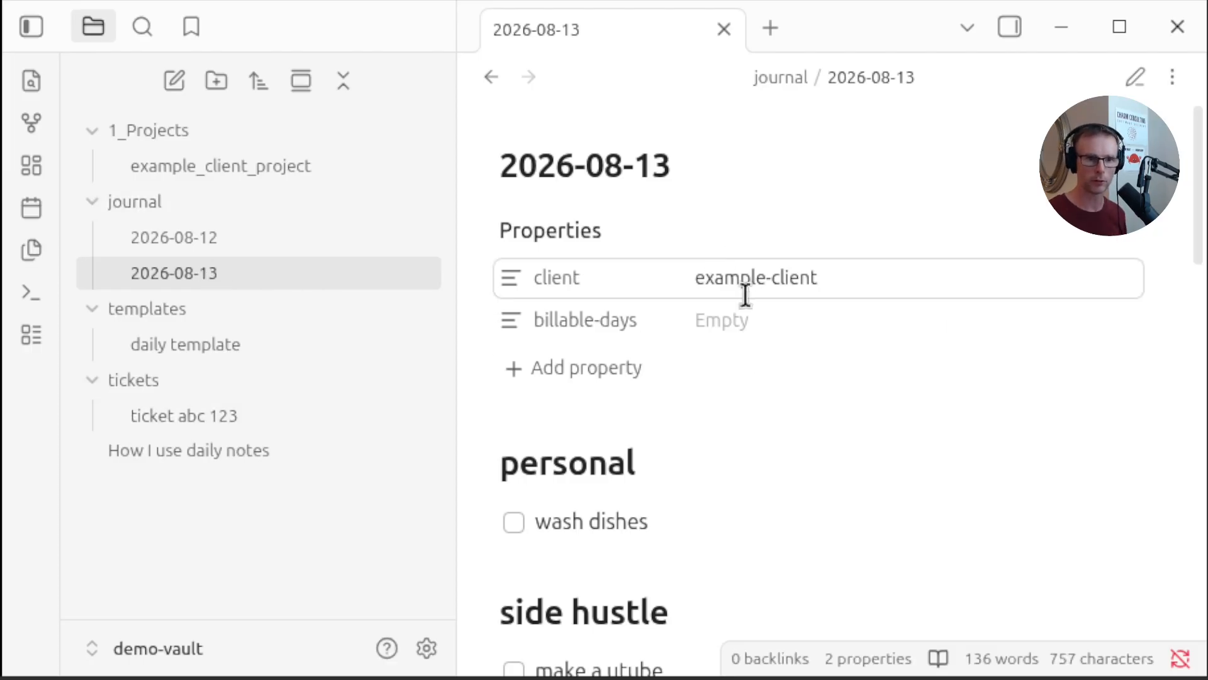
Open the example_client_project note from today's project heading and paste a dataview query into it
scroll(750, 547, down, 6)
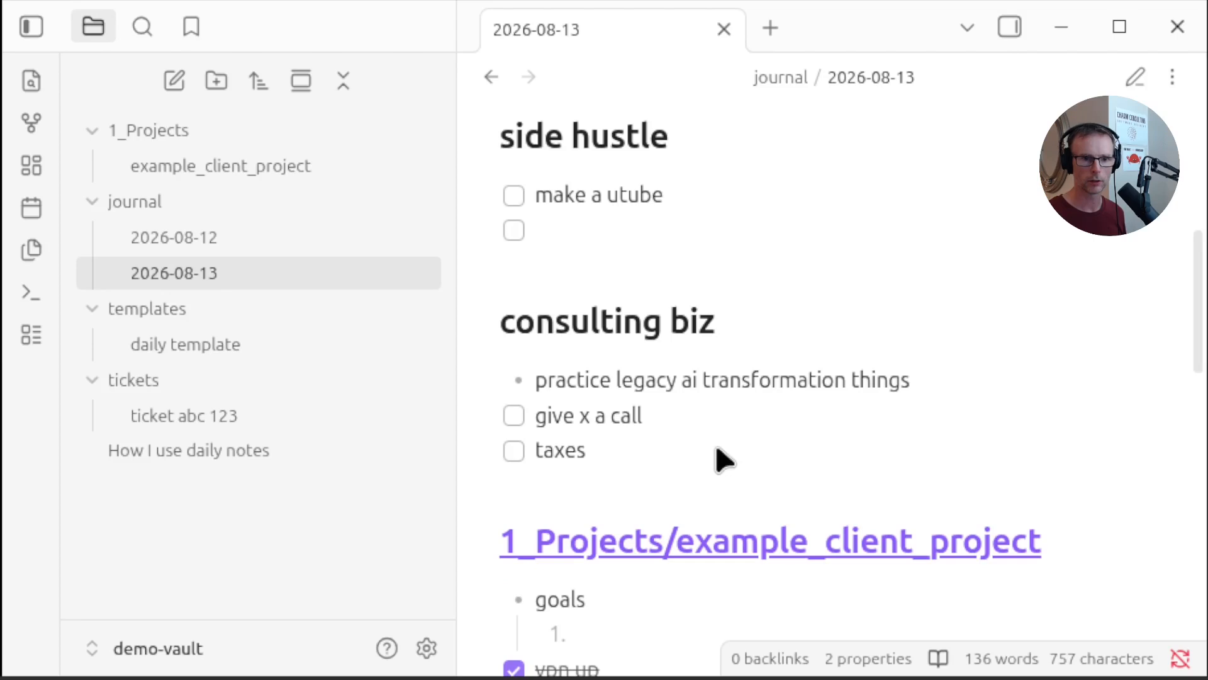
click(705, 547)
click(602, 165)
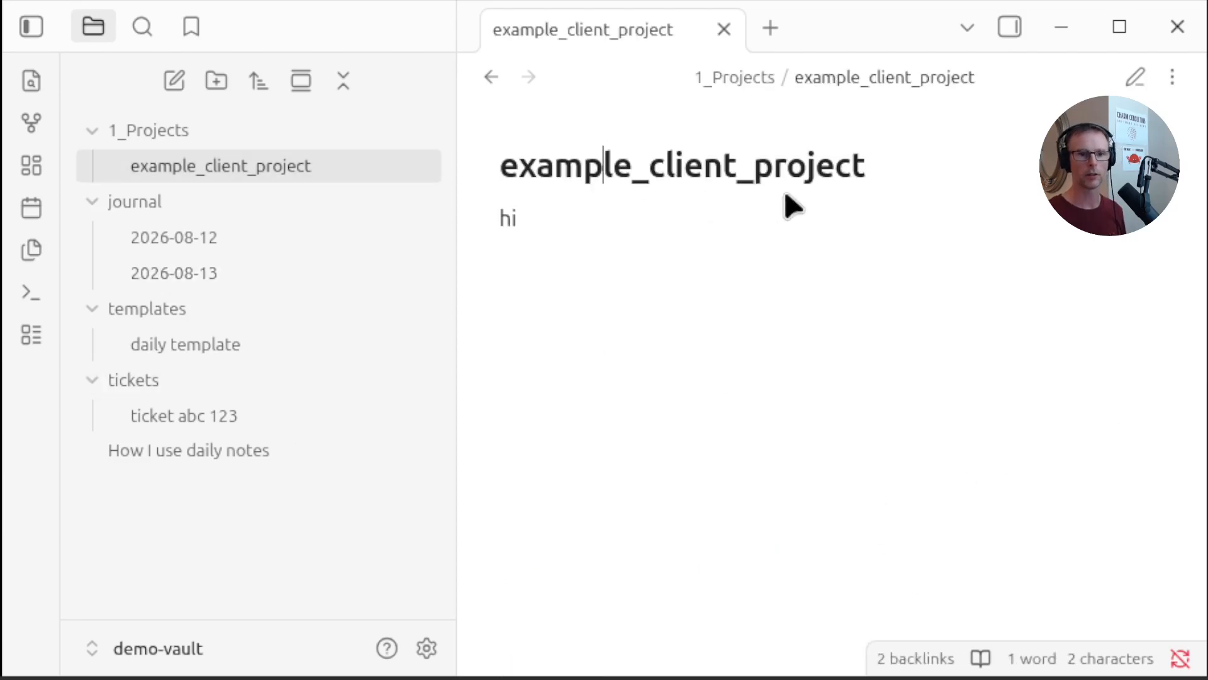
click(1136, 78)
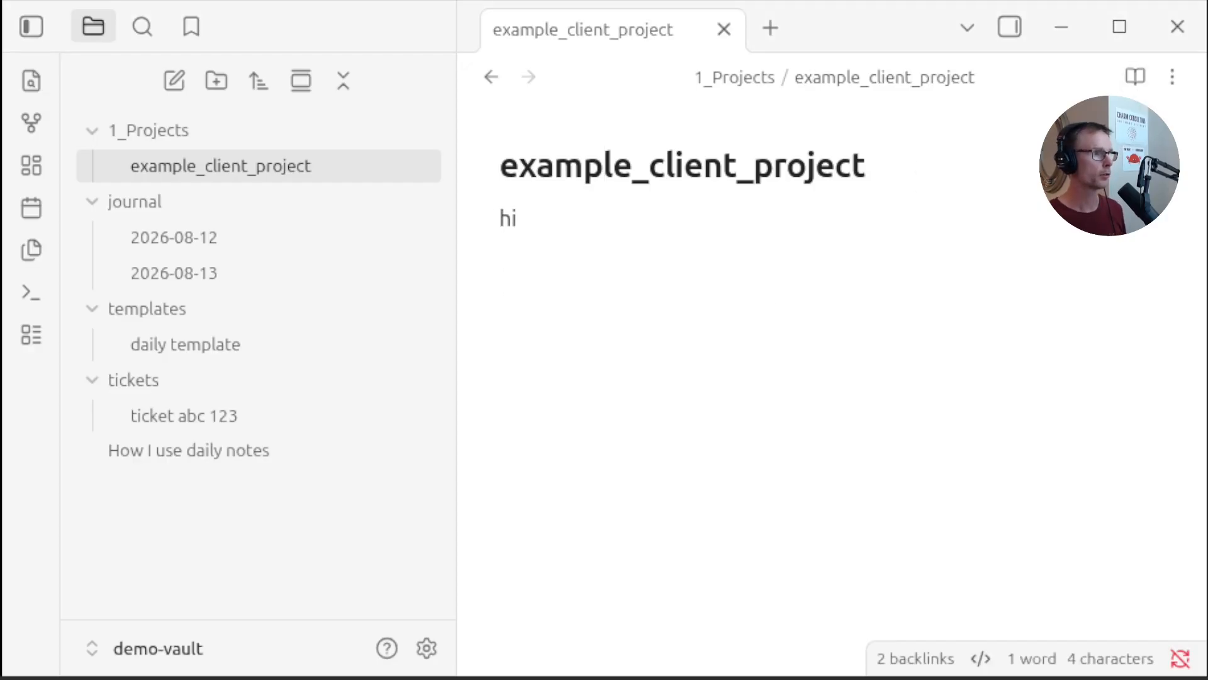
text(-- ```dataview TABLE client, billable-days --FROM "journal" WHERE client AND client = "example-client")
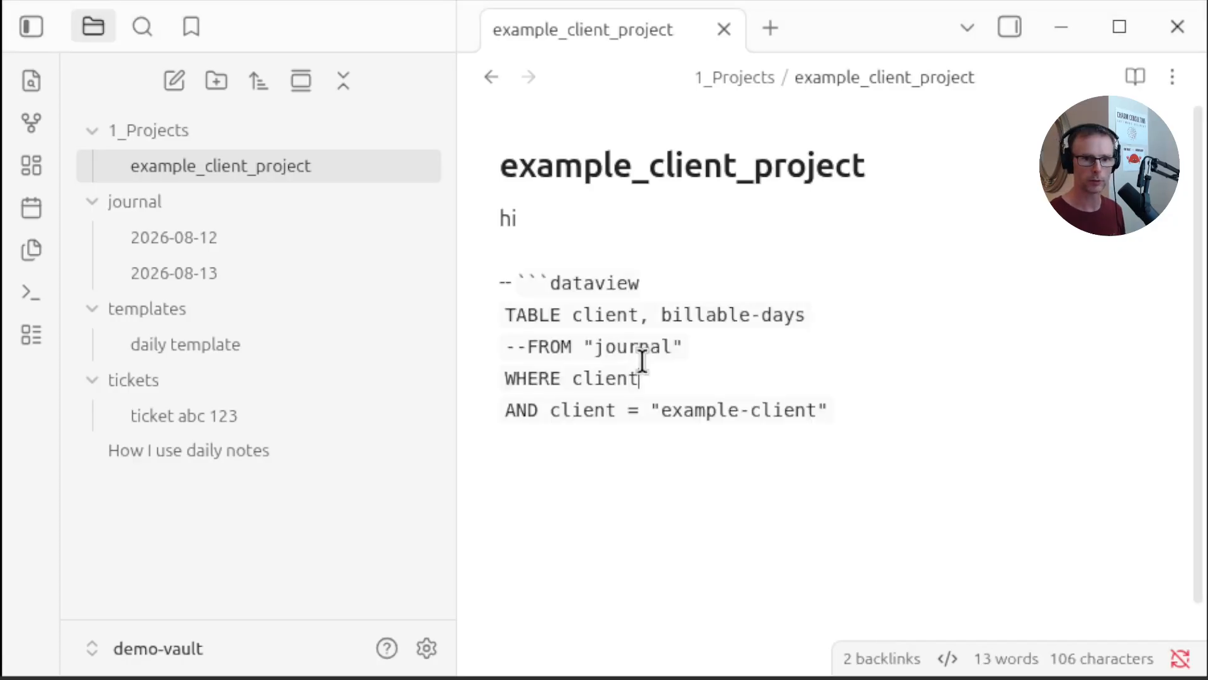
Delete the stray dashes before the dataview code fence so the query block renders
key(Up)
key(Up)
key(Delete)
key(Delete)
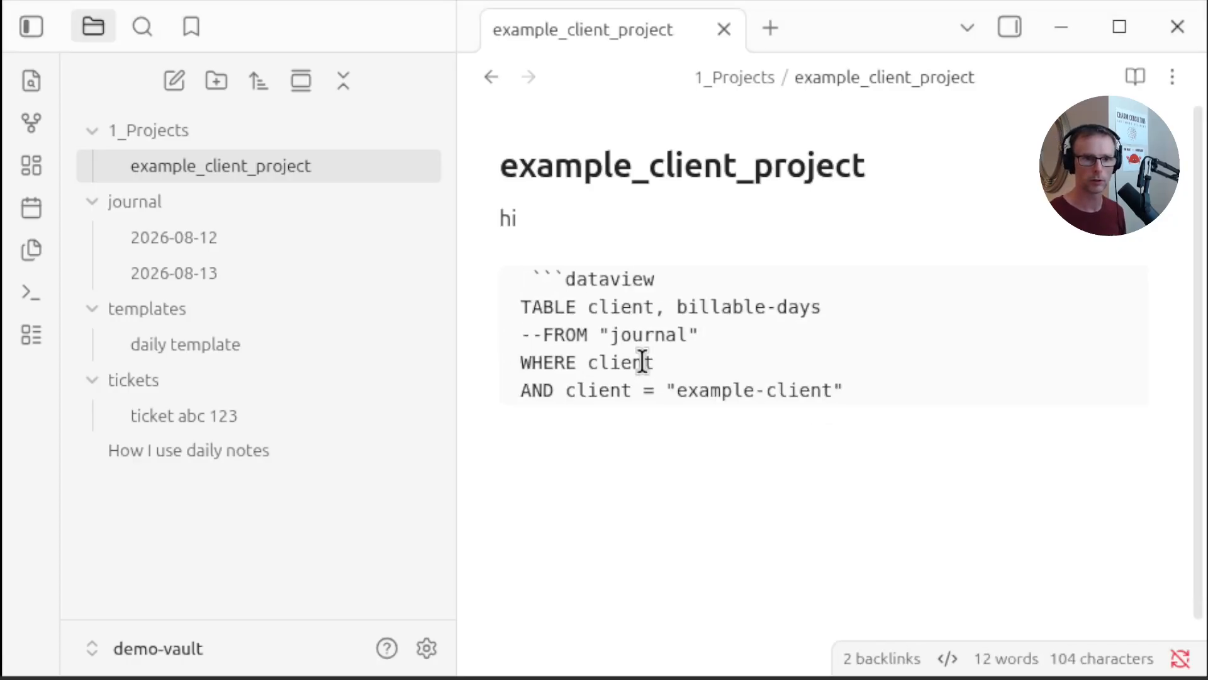
key(Delete)
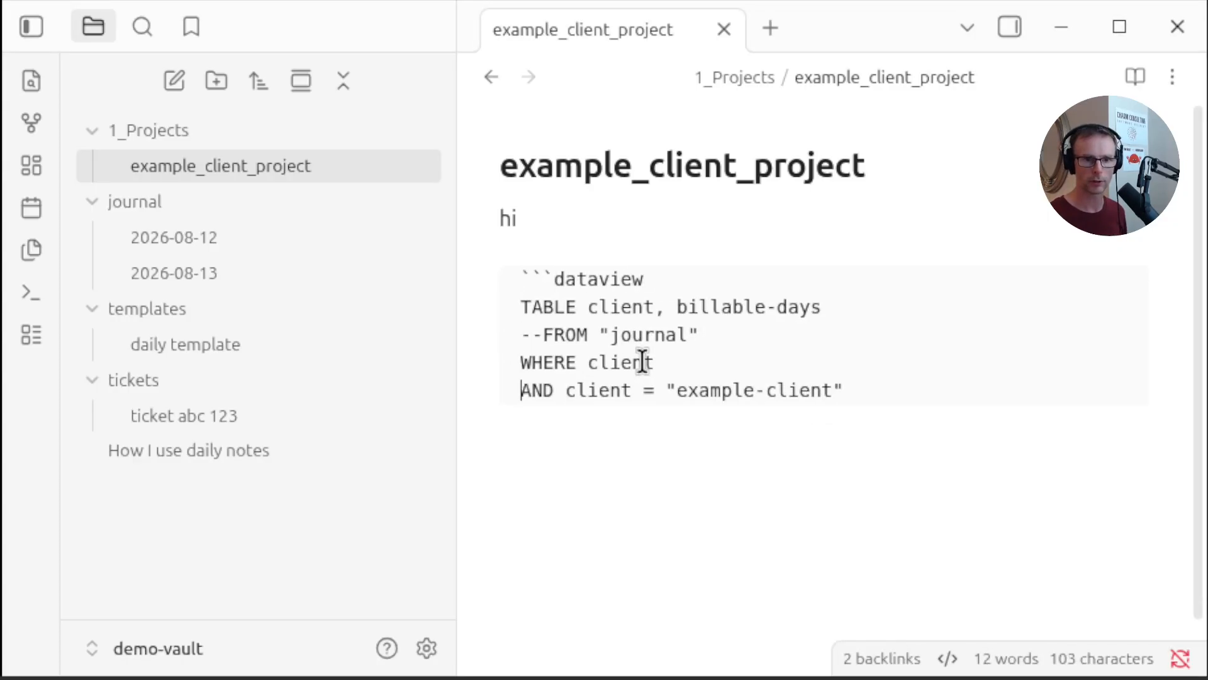
key(Up)
key(Up)
key(Up)
key(Up)
key(Up)
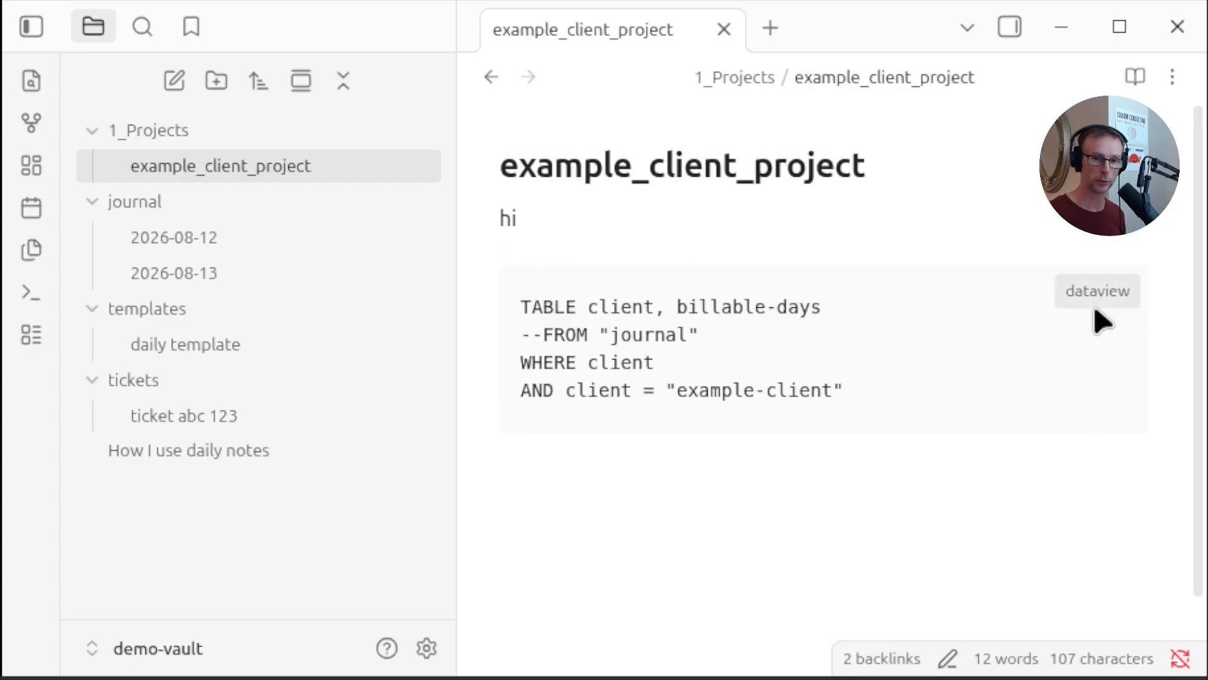
Open the vault settings at the Core plugins page
click(425, 648)
click(161, 373)
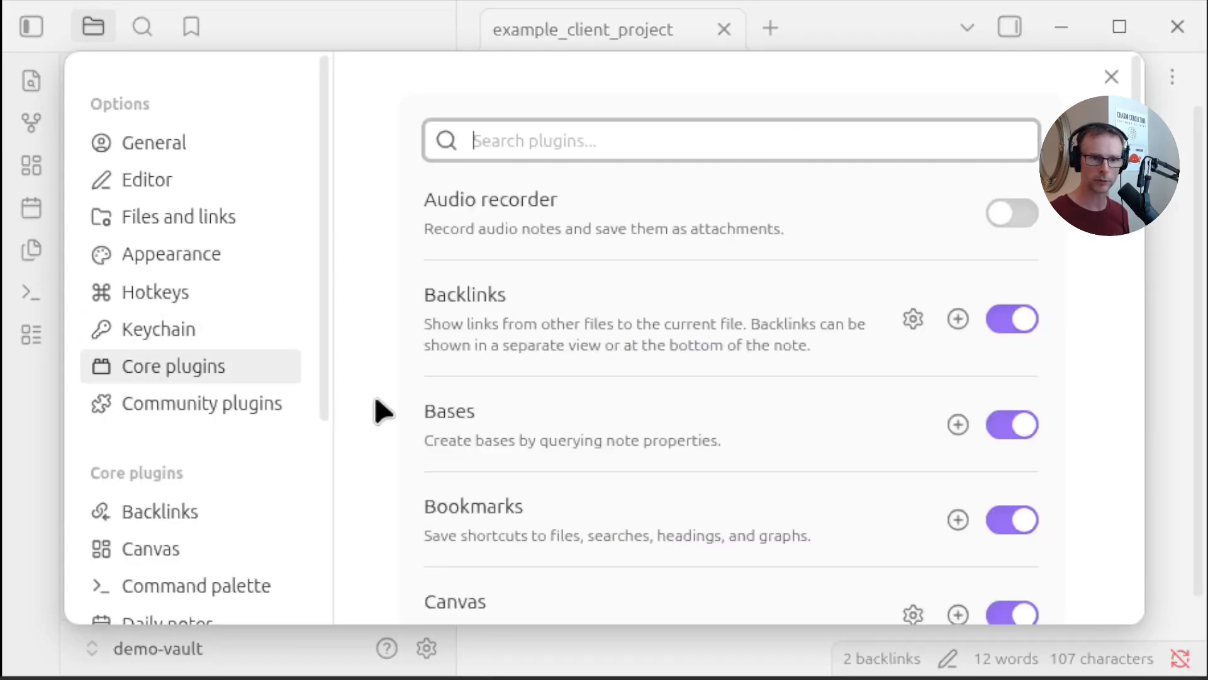
Turn on community plugins by leaving Restricted Mode
scroll(377, 410, down, 10)
click(164, 403)
scroll(974, 314, down, 6)
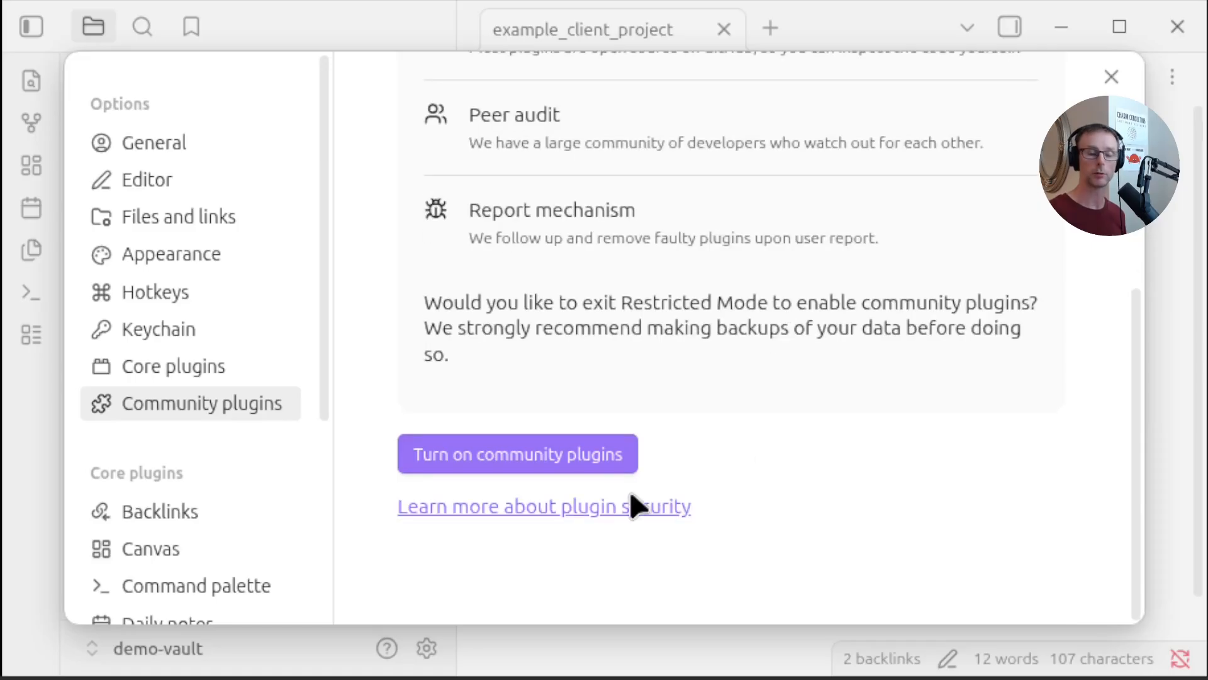
click(567, 454)
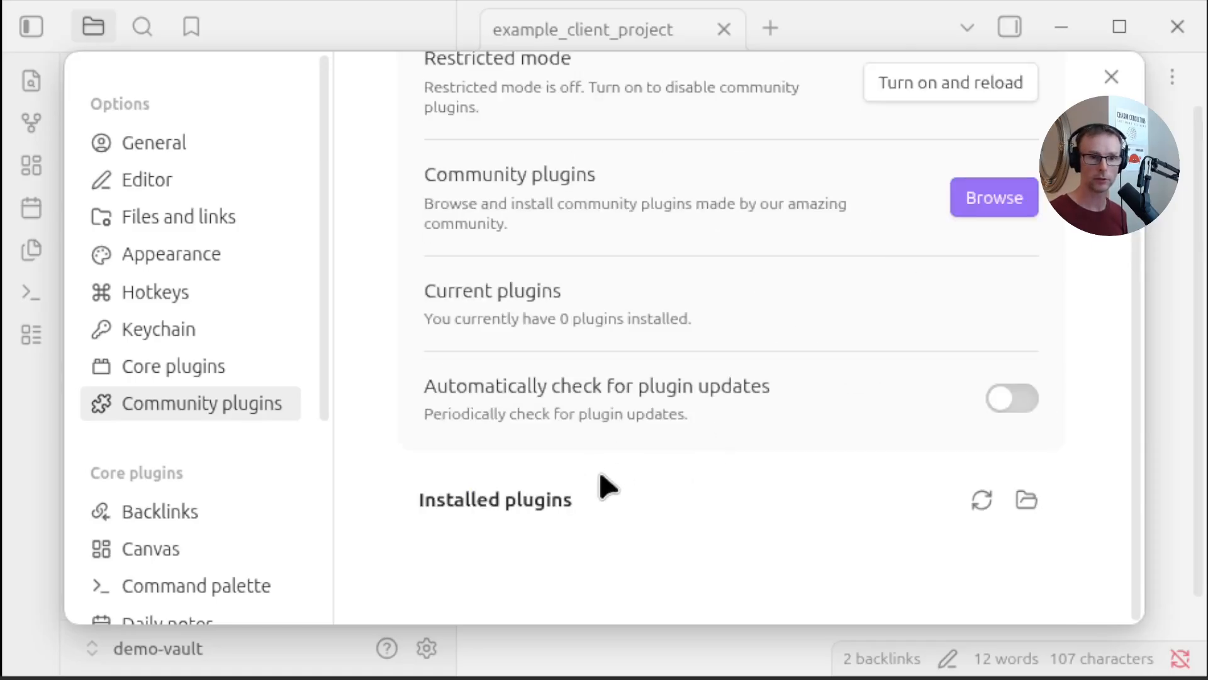
Browse the community plugins, install and enable the Dataview plugin, then close the settings
scroll(598, 486, up, 2)
click(993, 282)
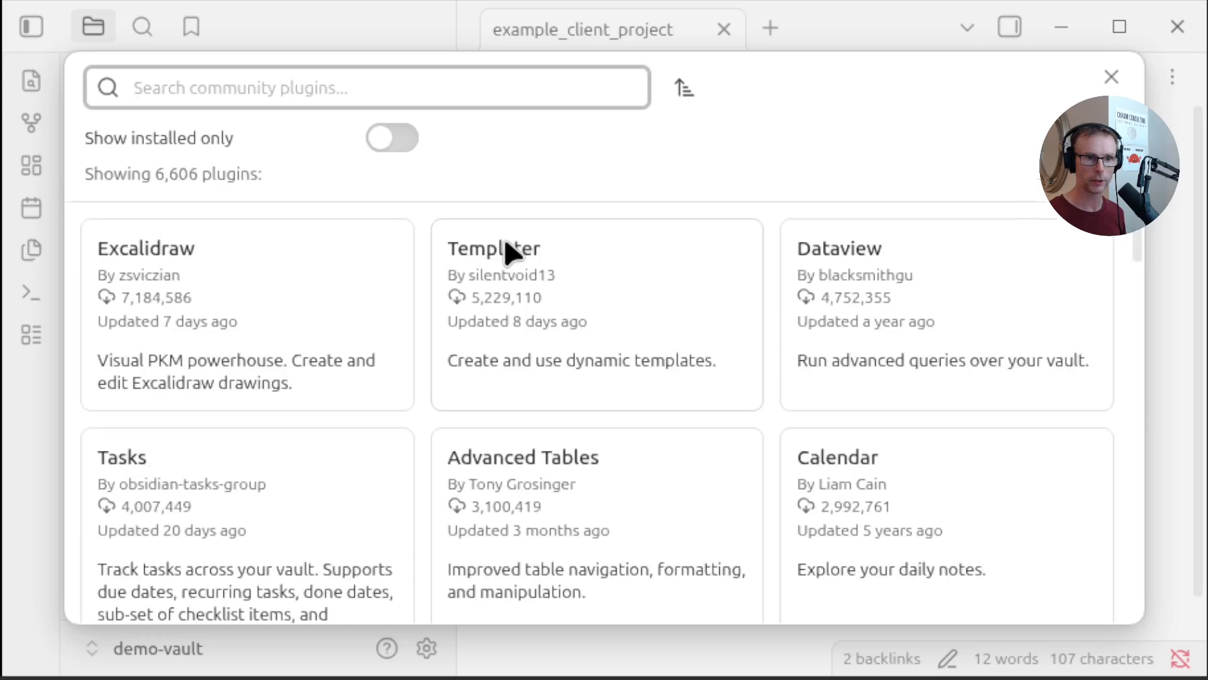
click(897, 249)
click(559, 429)
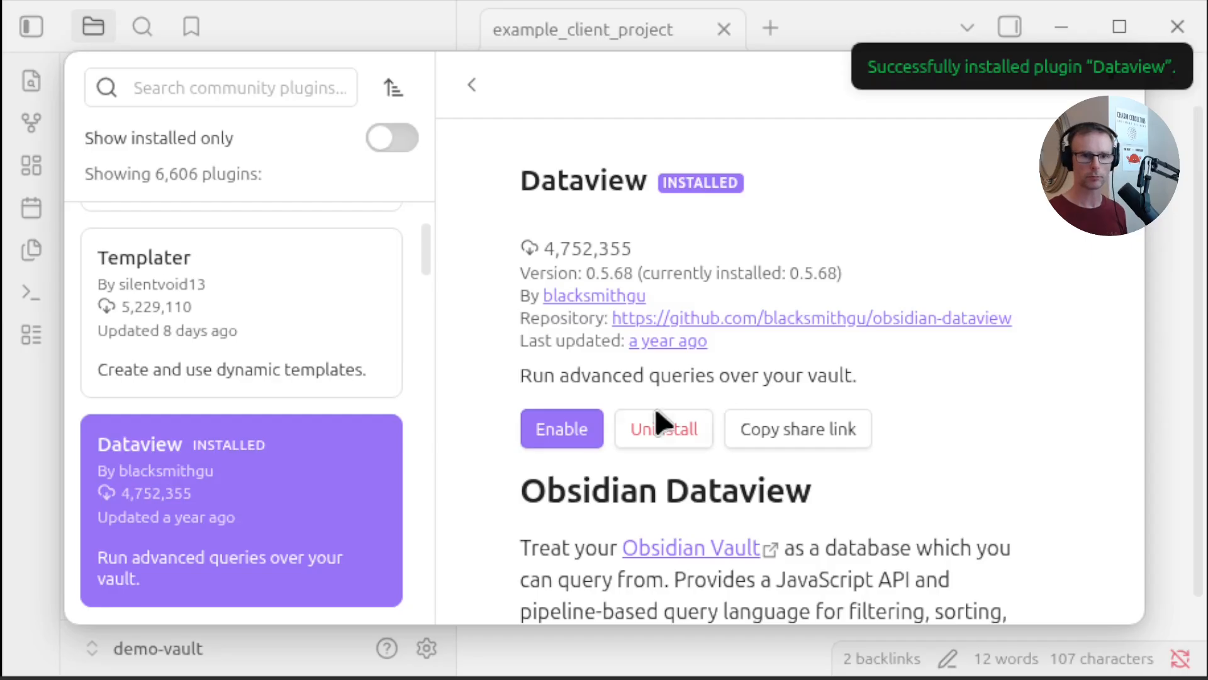
click(578, 427)
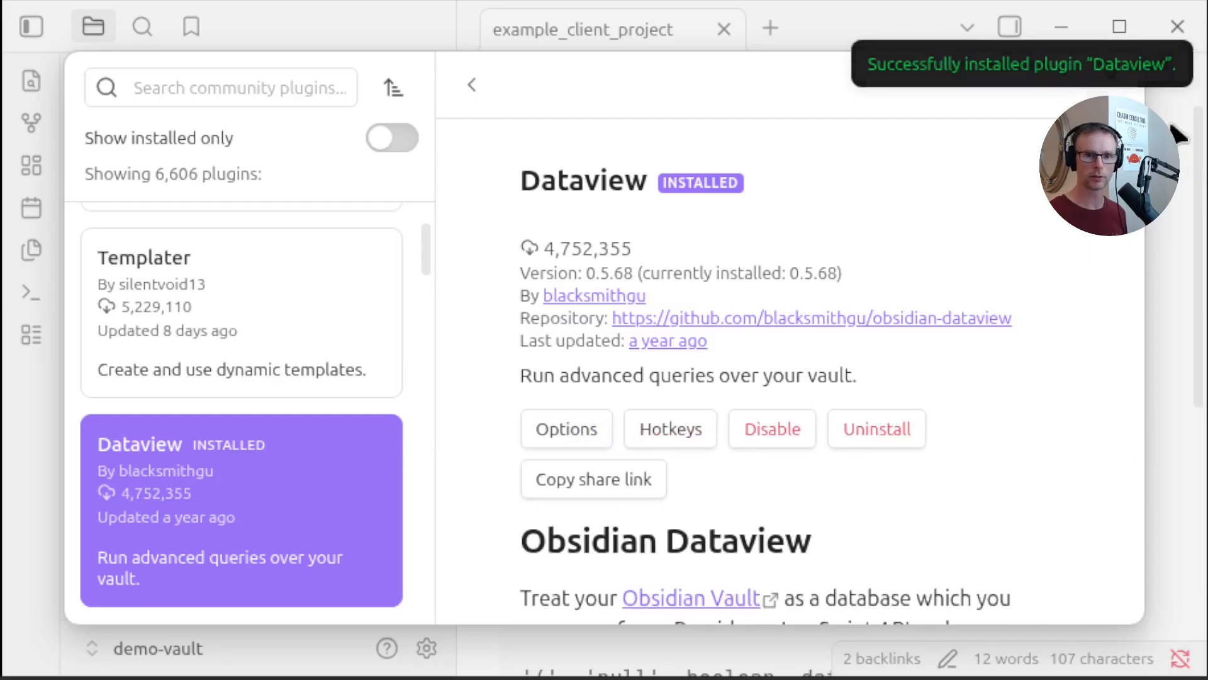
click(1110, 73)
click(1112, 76)
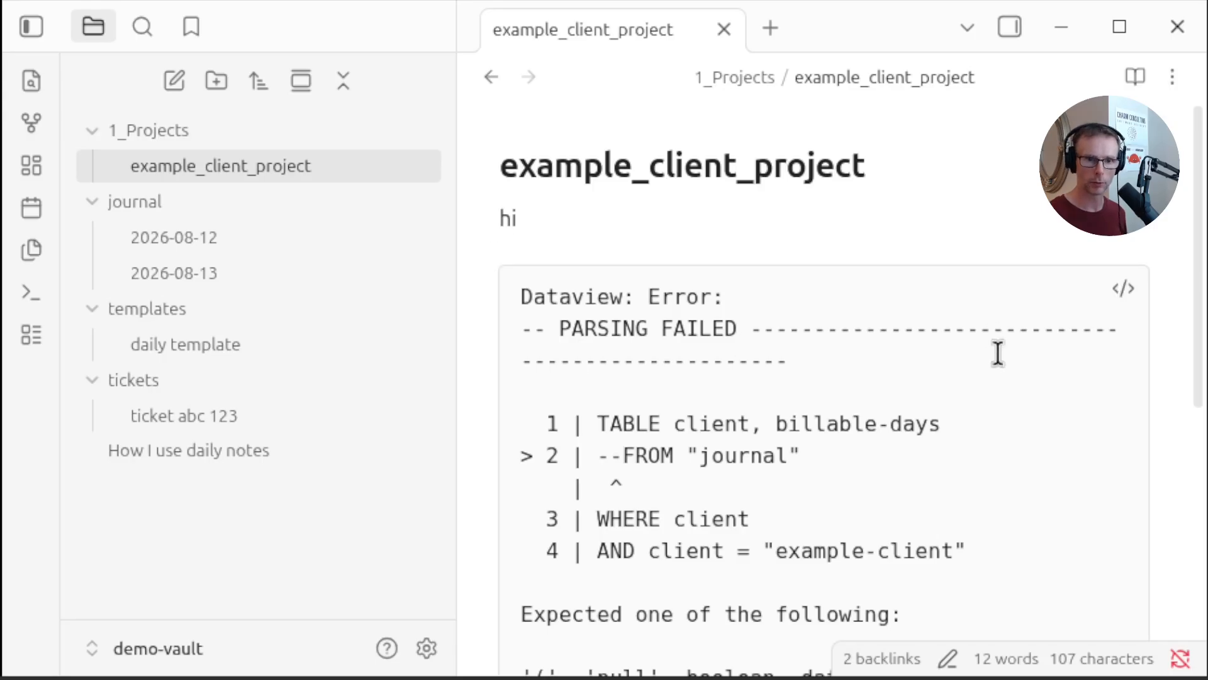
Delete the commented-out --FROM line from the dataview query in source mode and preview the rendered table
scroll(997, 350, down, 7)
click(945, 661)
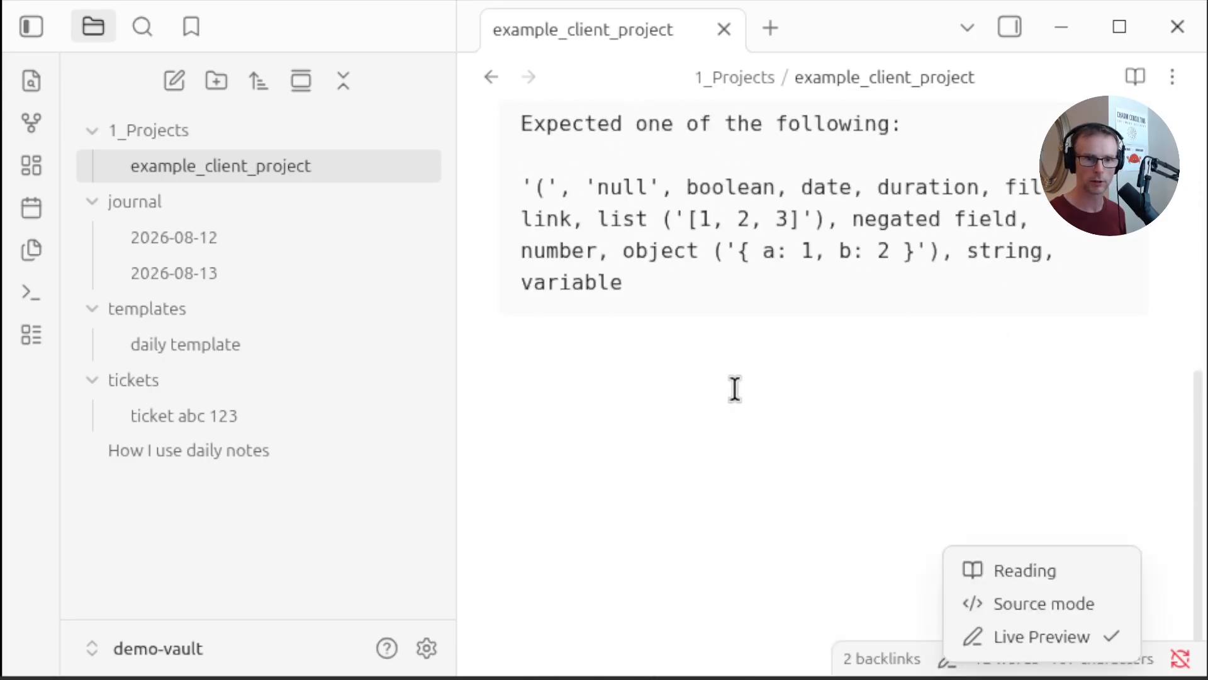
click(1041, 604)
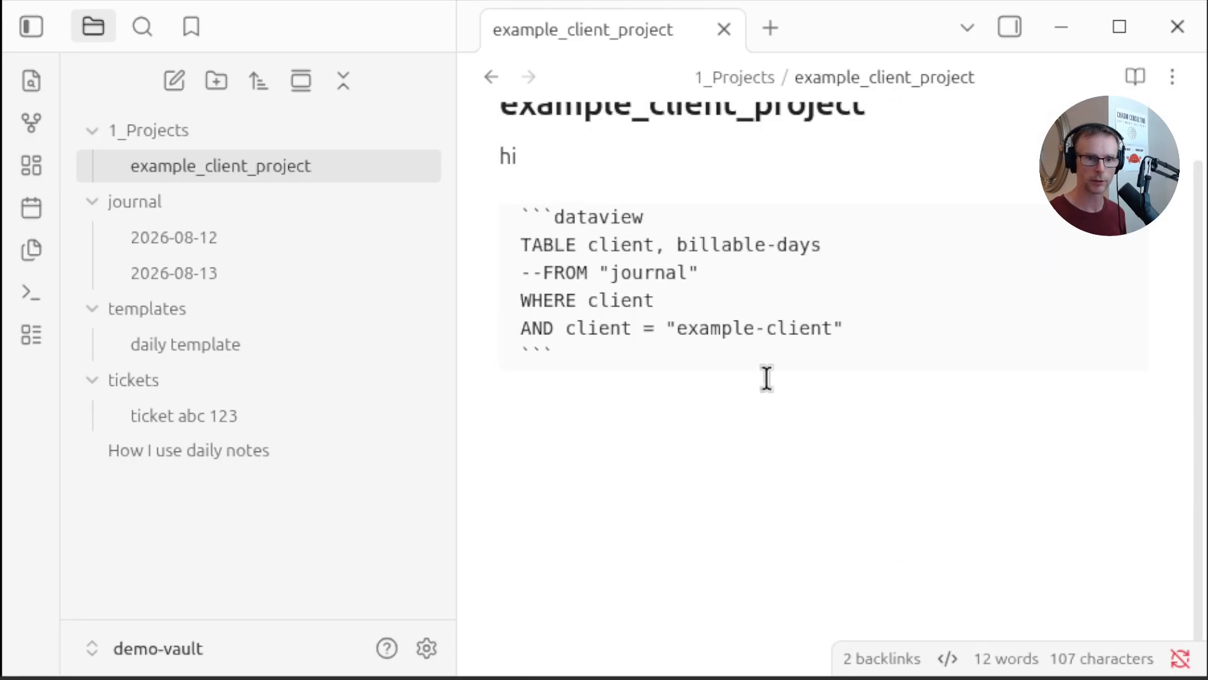
triple_click(760, 262)
key(BackSpace)
key(BackSpace)
click(736, 553)
key(Return)
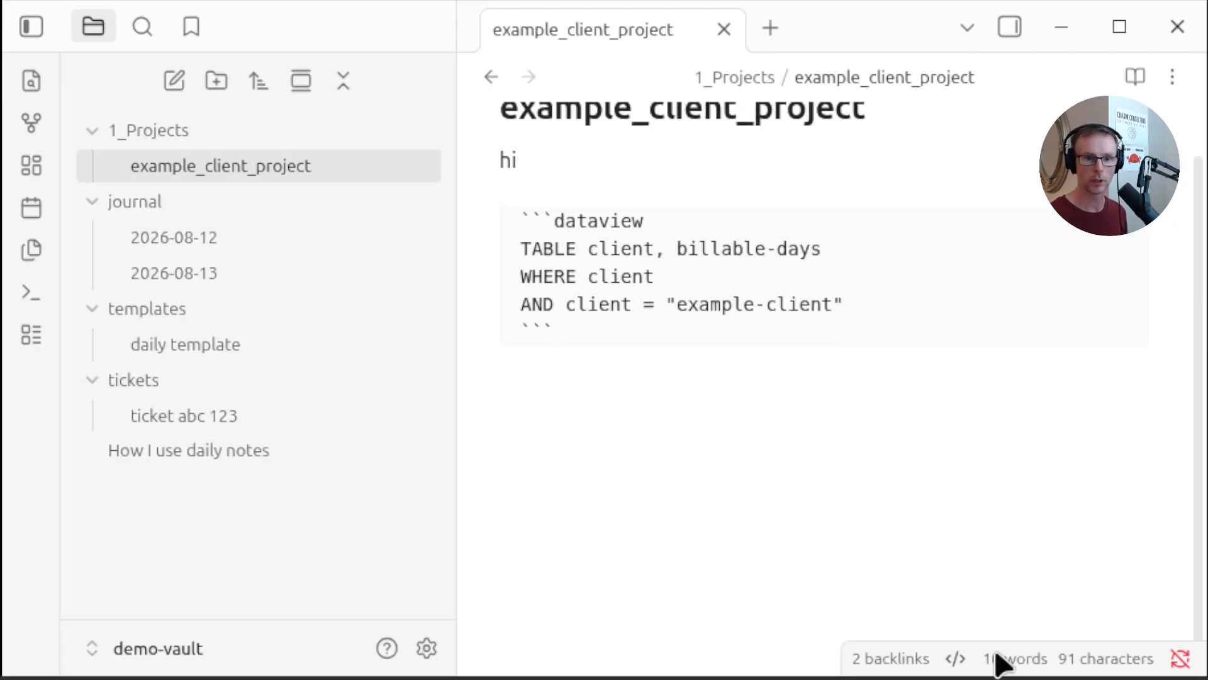
click(1135, 77)
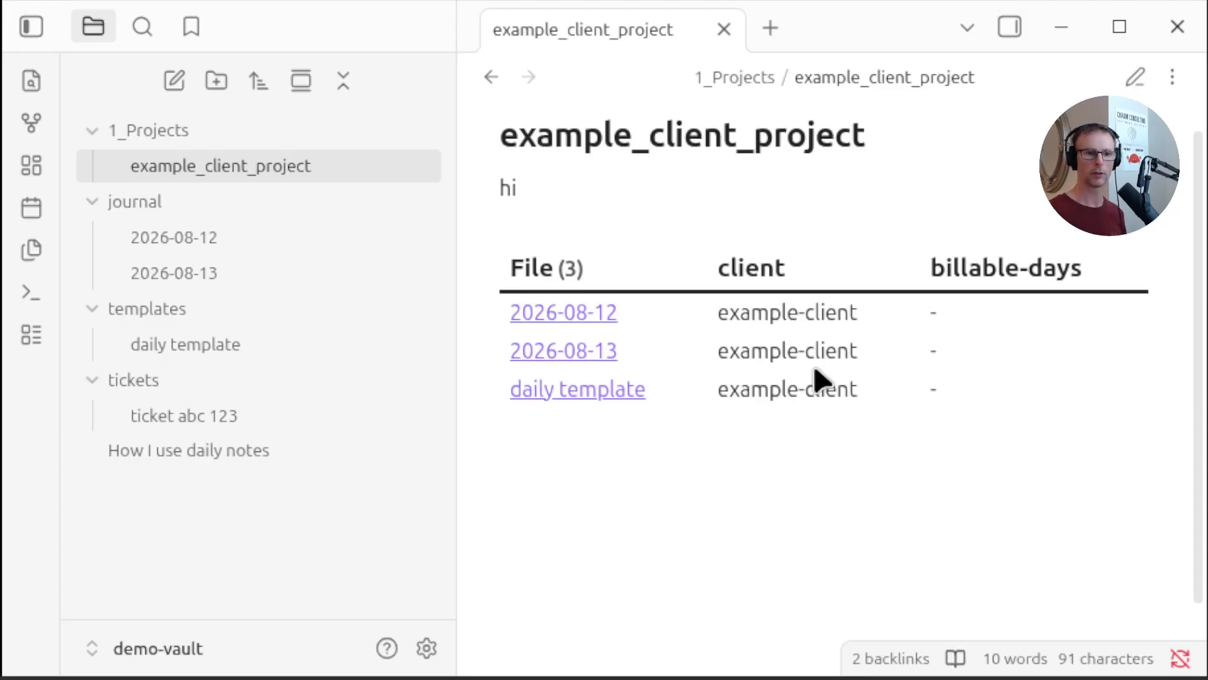
click(1138, 86)
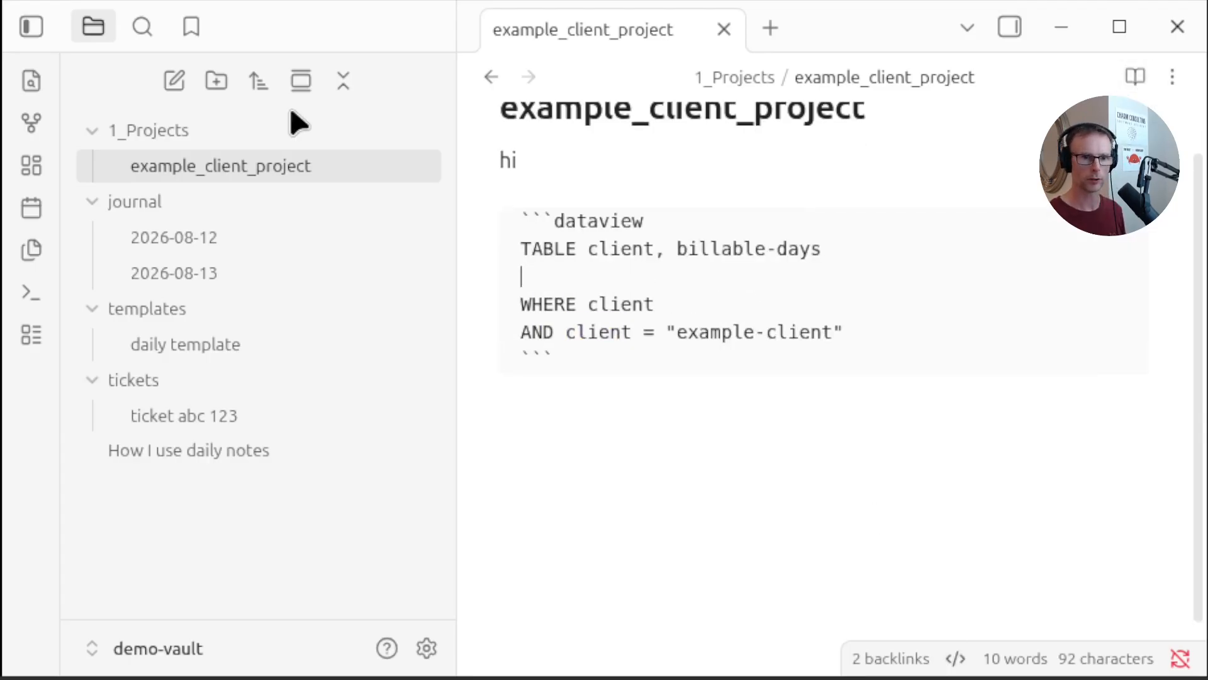
key(BackSpace)
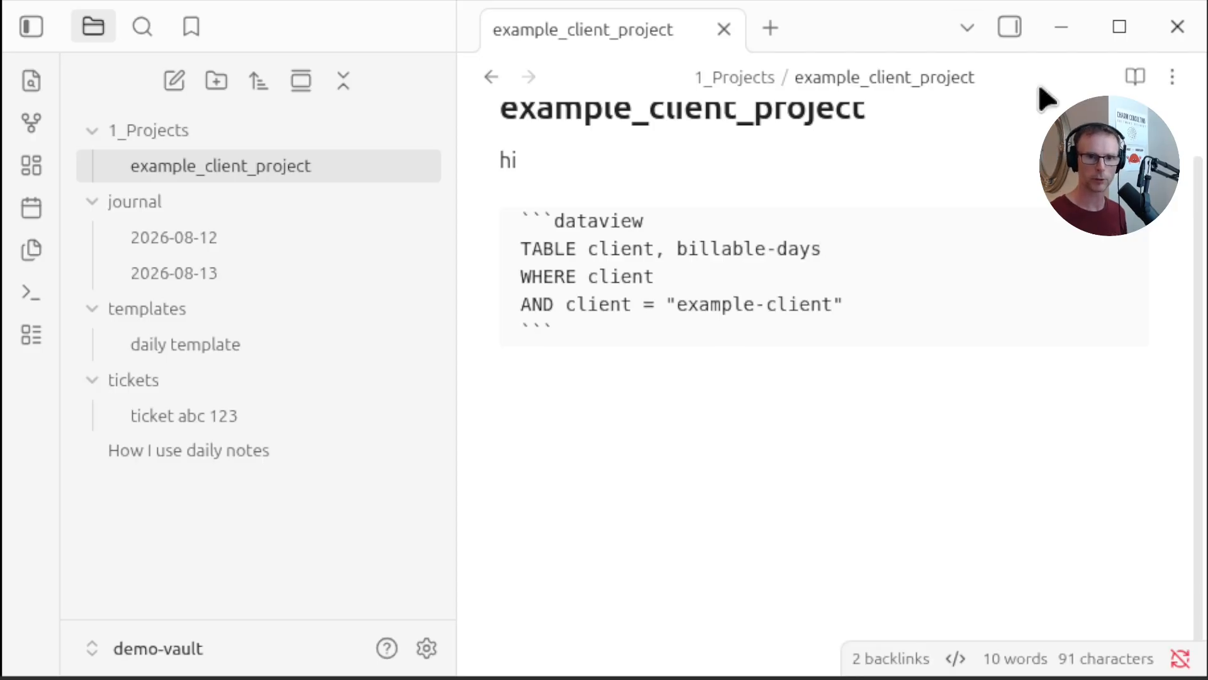
click(1132, 82)
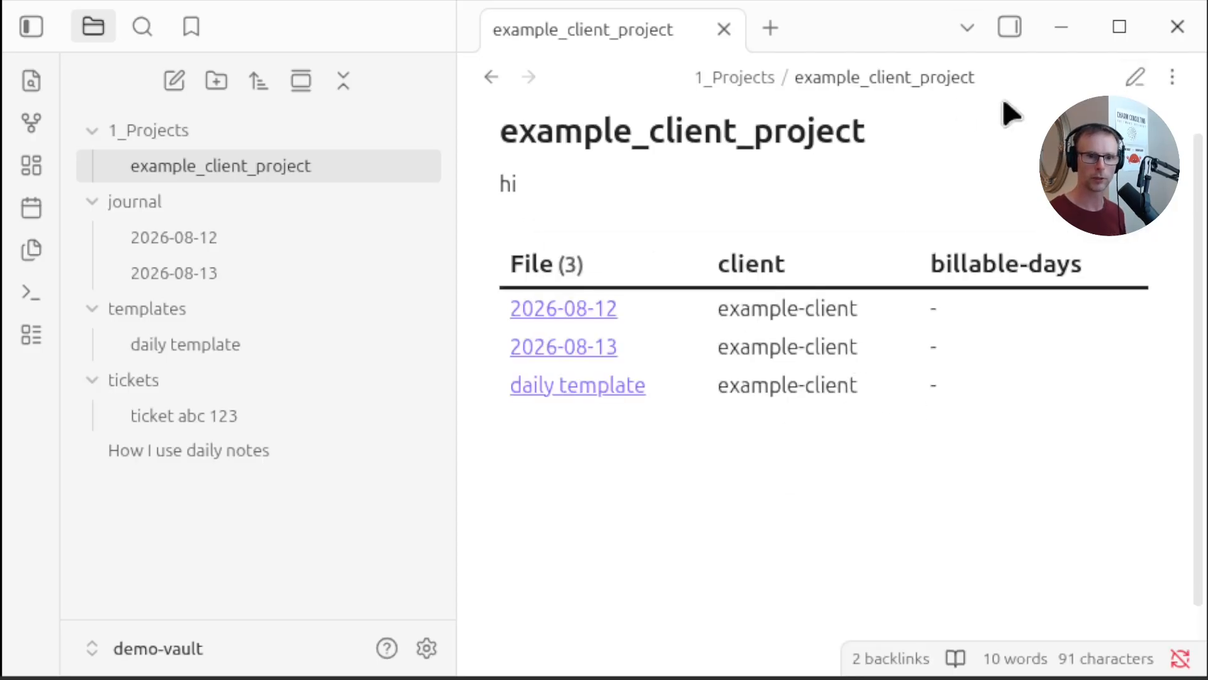
Add a FROM "journal" line below the TABLE line of the query and switch to reading view
click(1129, 77)
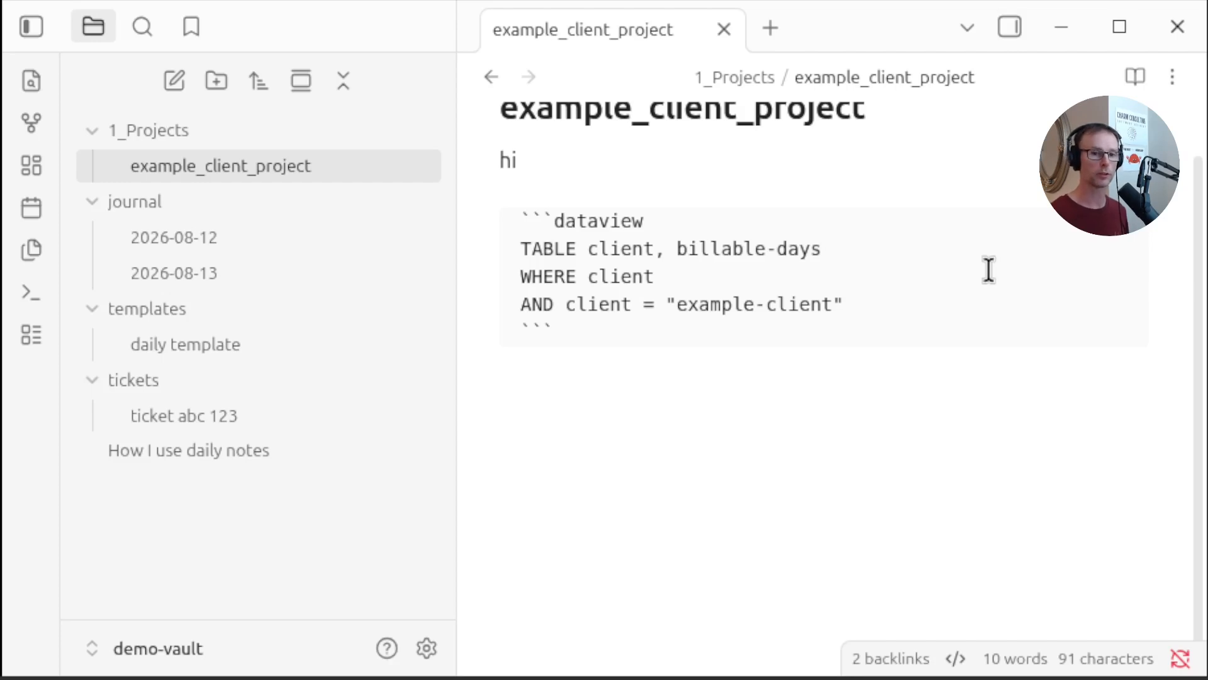
key(Return)
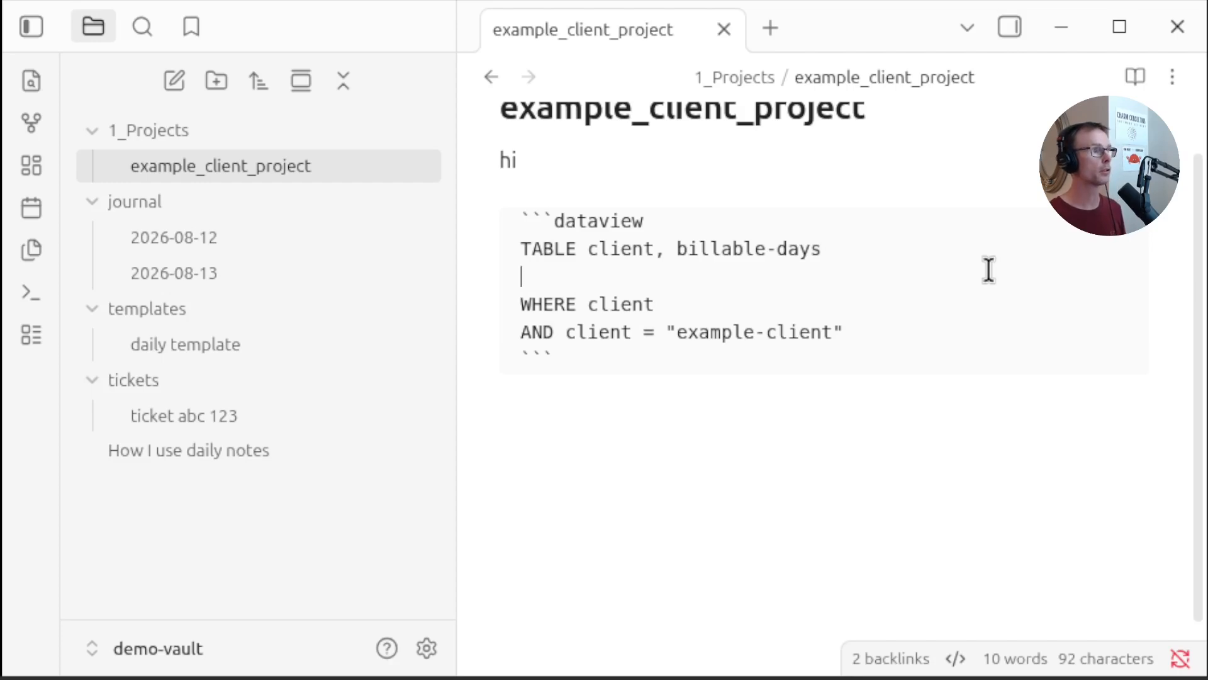
text(FROM )
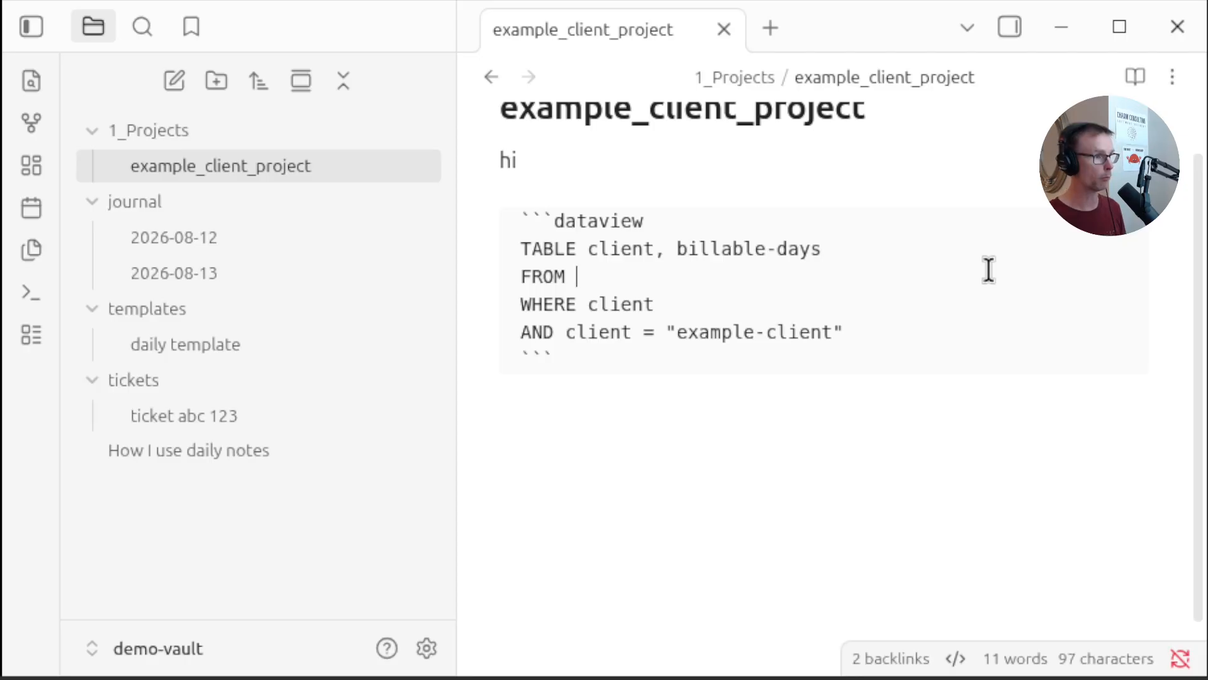
text("journal)
click(938, 462)
click(1137, 78)
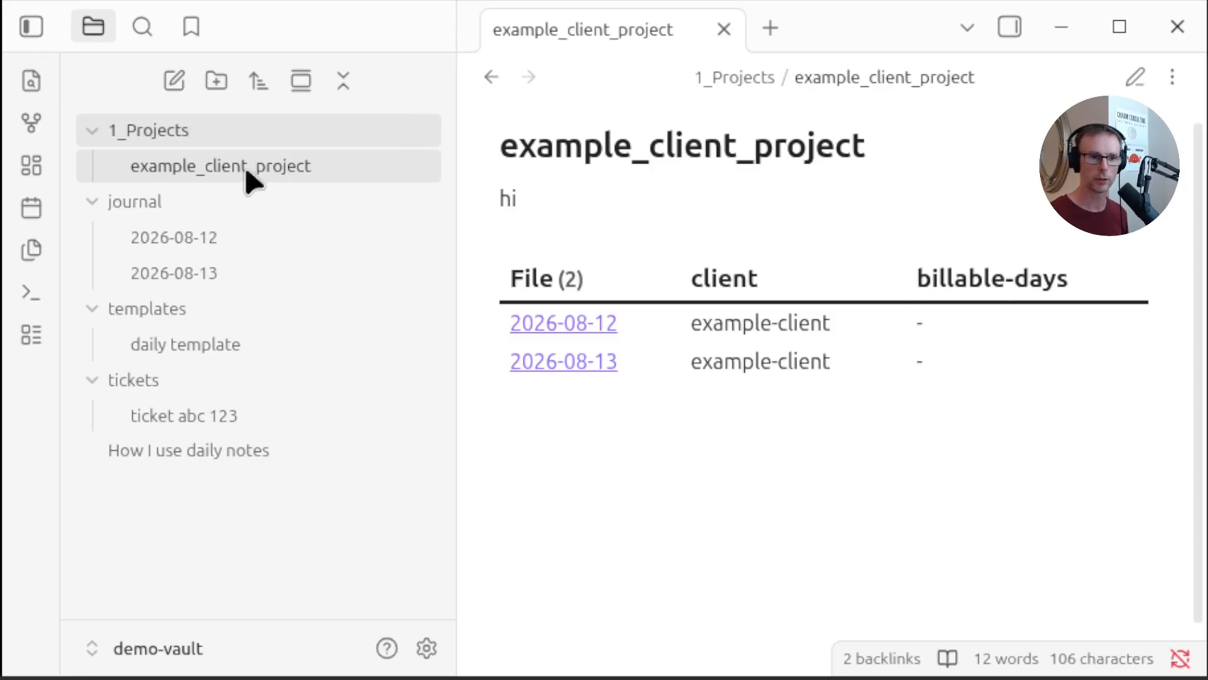
Set the billable-days property of the 2026-08-13 note to 1
click(177, 268)
click(780, 333)
text(1)
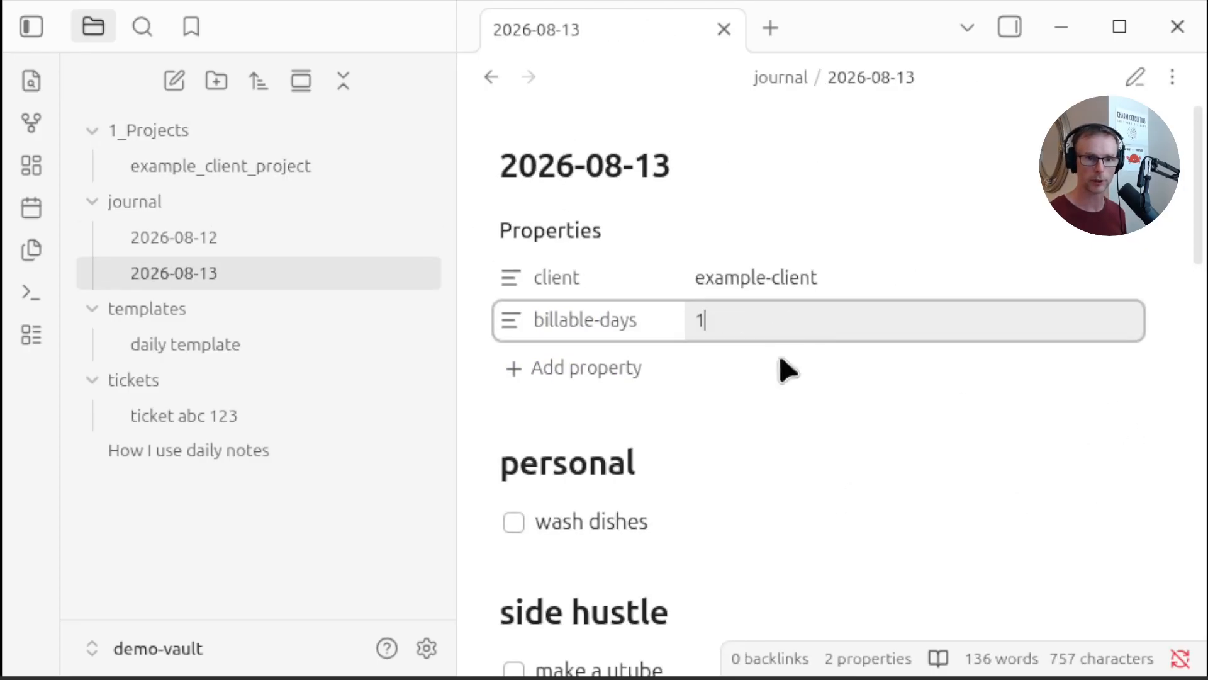
click(304, 237)
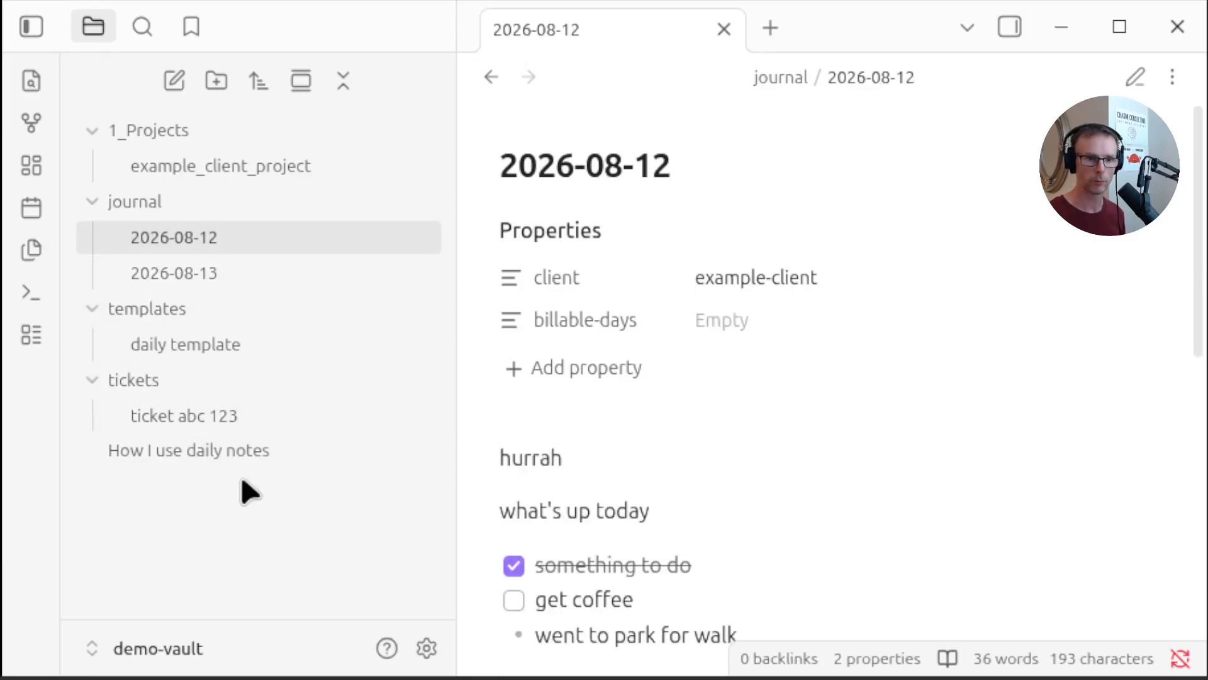
Review the dataview table in example_client_project and the 2026-08-13 note's properties
click(217, 167)
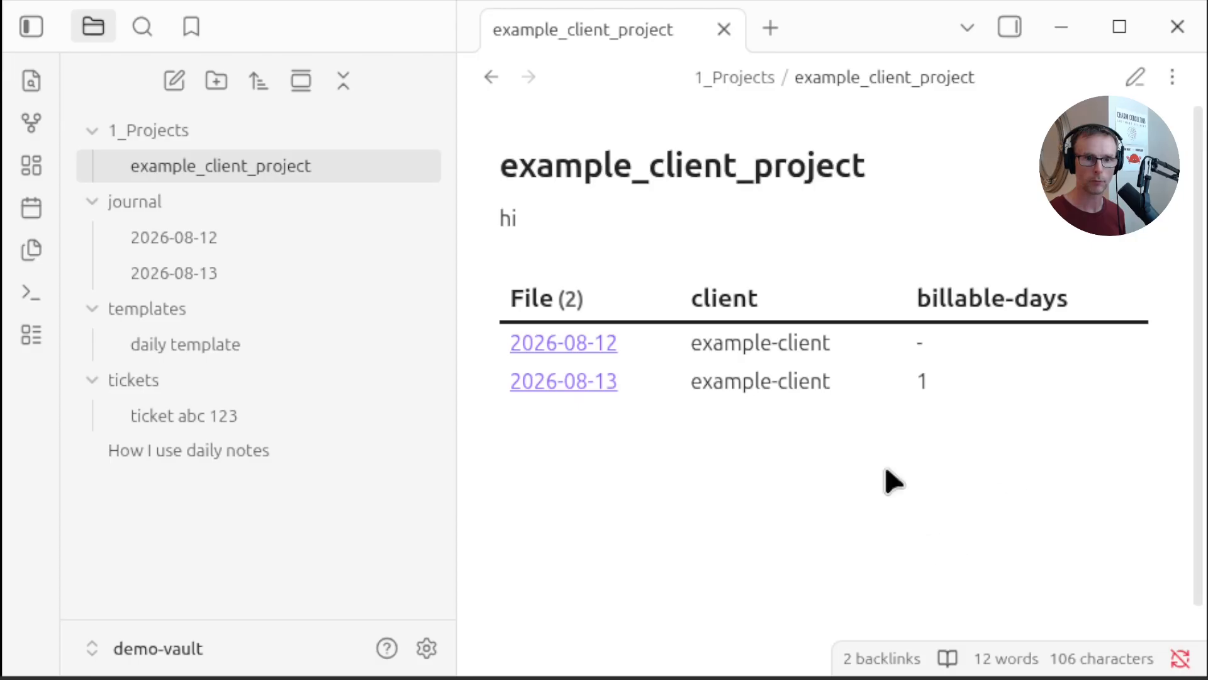
double_click(924, 381)
click(1112, 502)
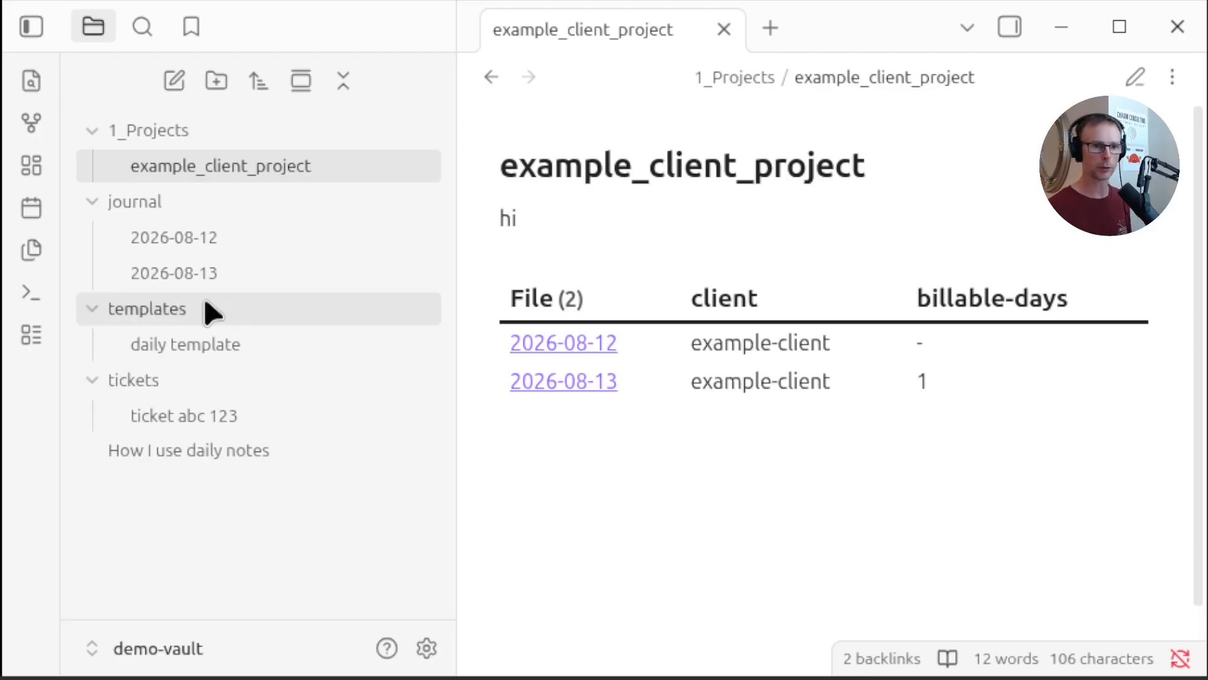
click(207, 275)
scroll(795, 459, down, 8)
scroll(790, 448, down, 5)
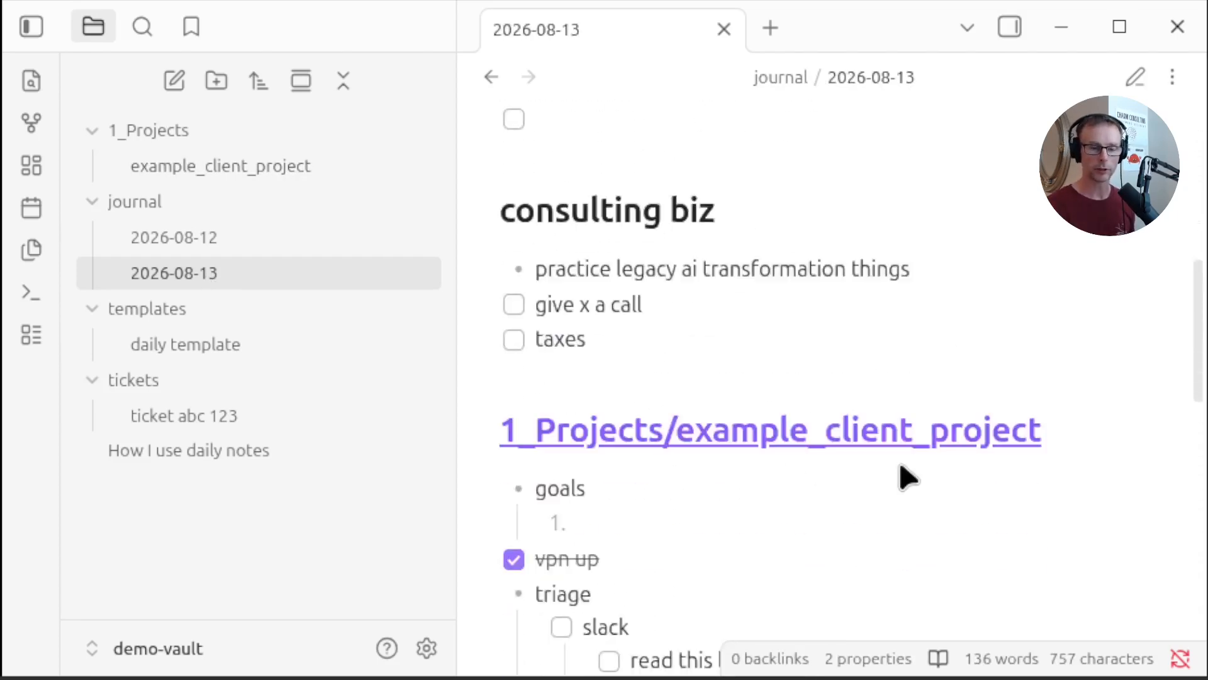
scroll(875, 352, up, 13)
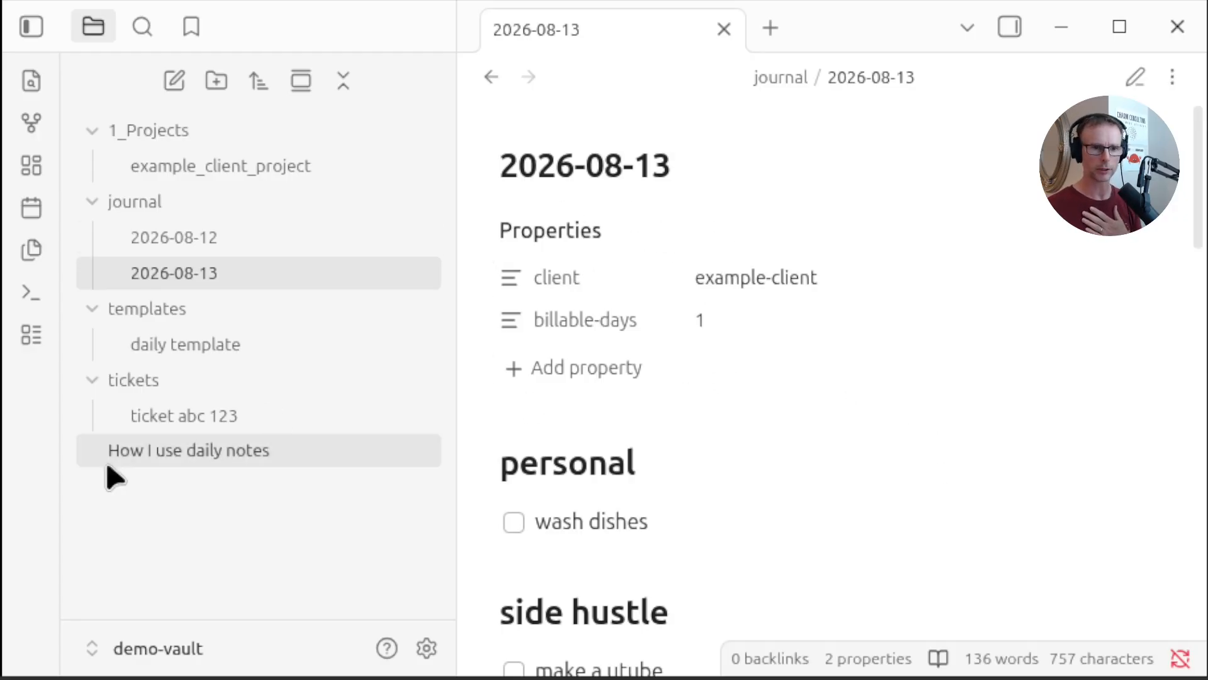
click(213, 168)
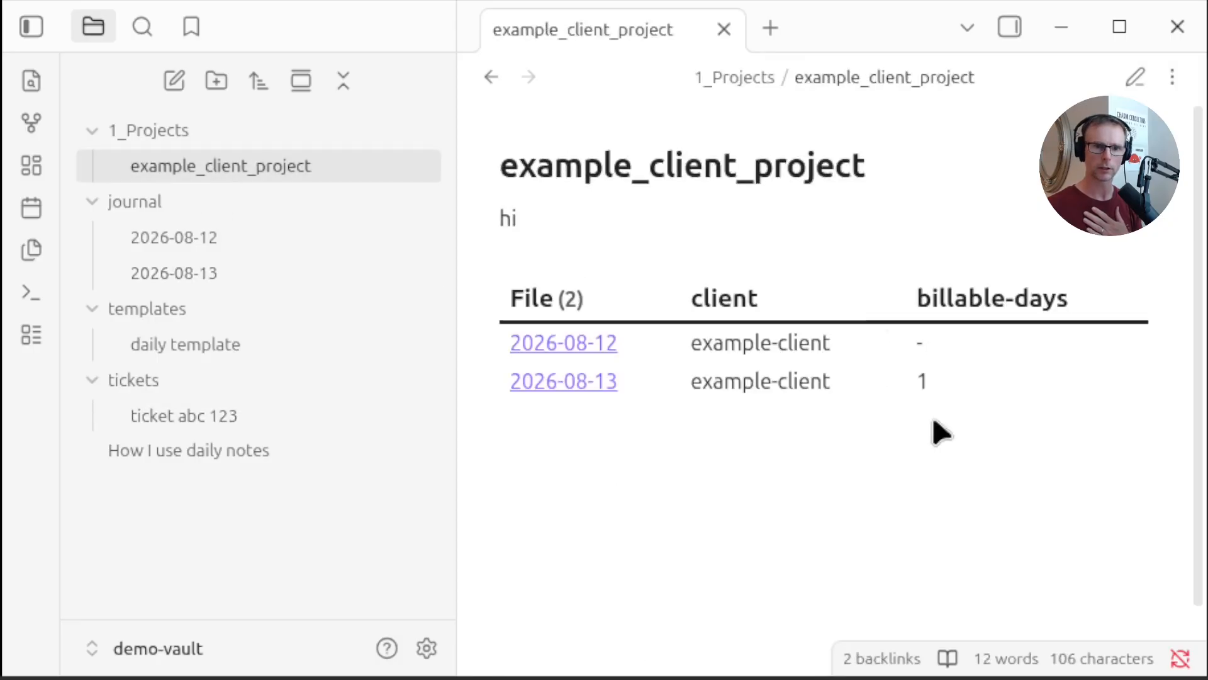
Set the billable-days property of the 2026-08-12 note to 1
click(274, 239)
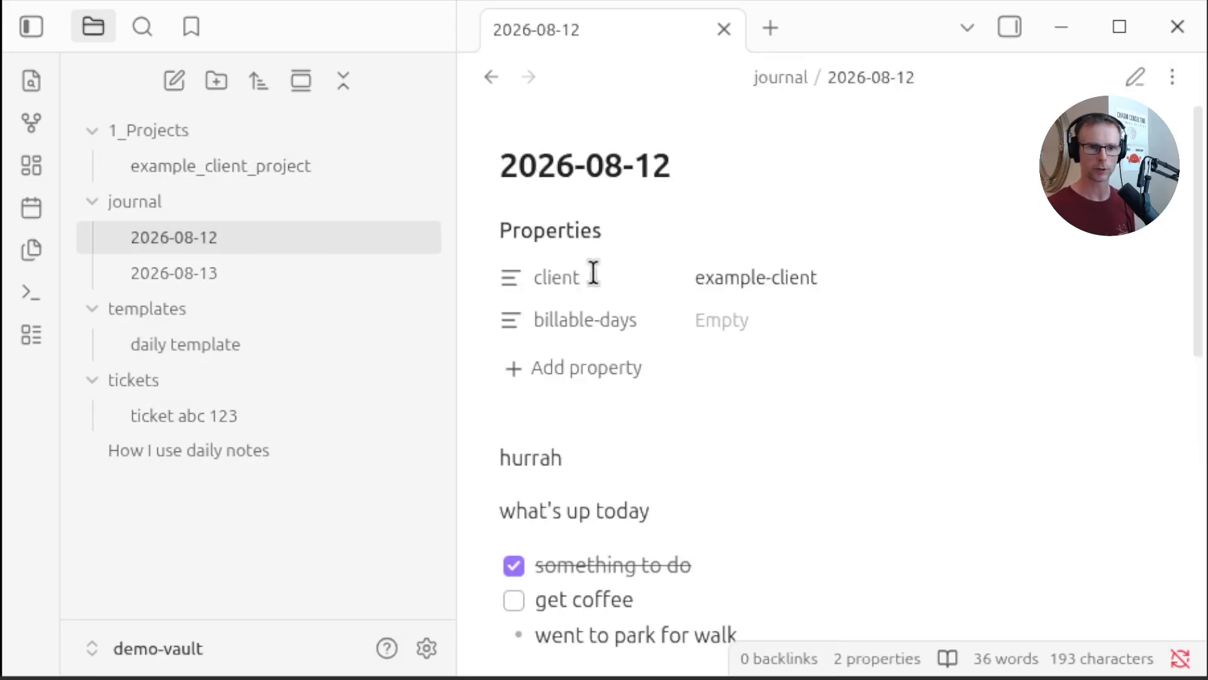
click(741, 320)
text(1)
key(Return)
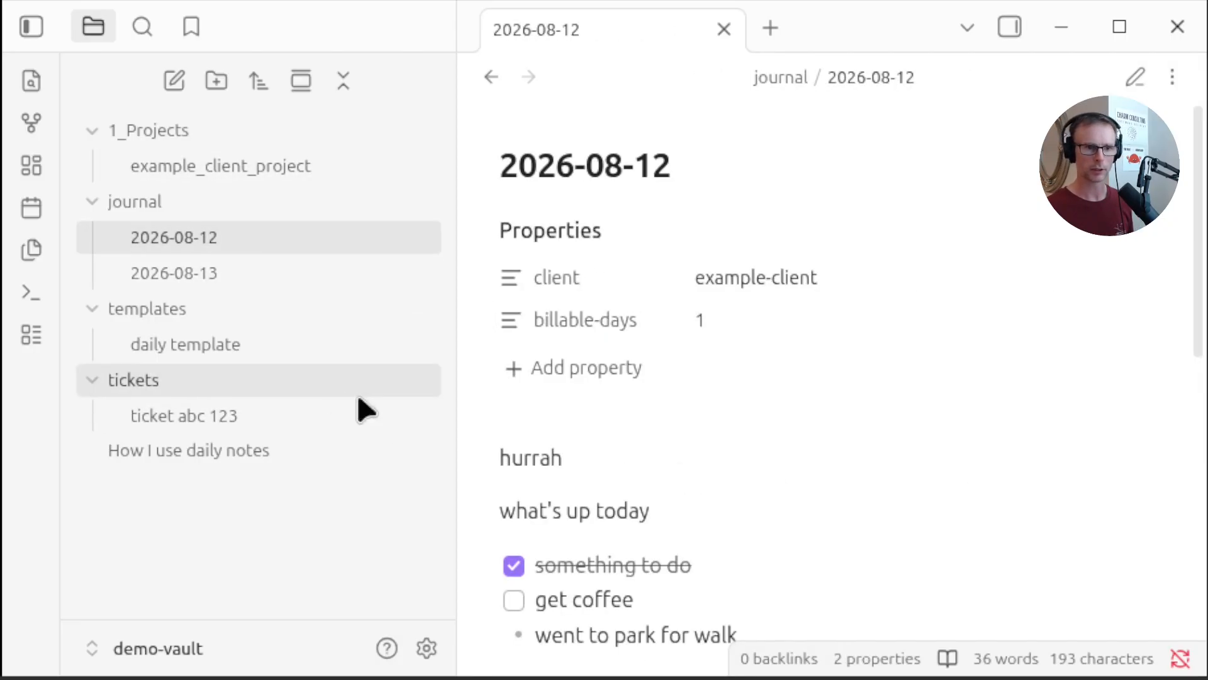
click(314, 456)
Check the project's dataview table and scroll through the 2026-08-13 note
click(264, 167)
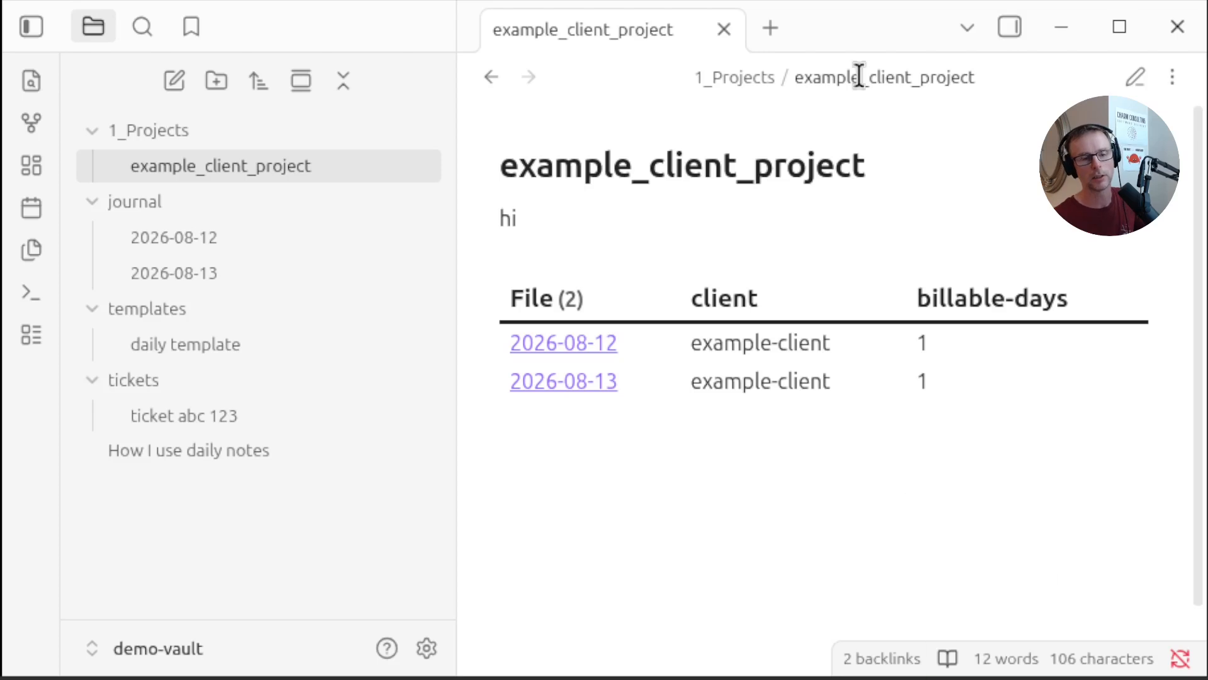
click(182, 273)
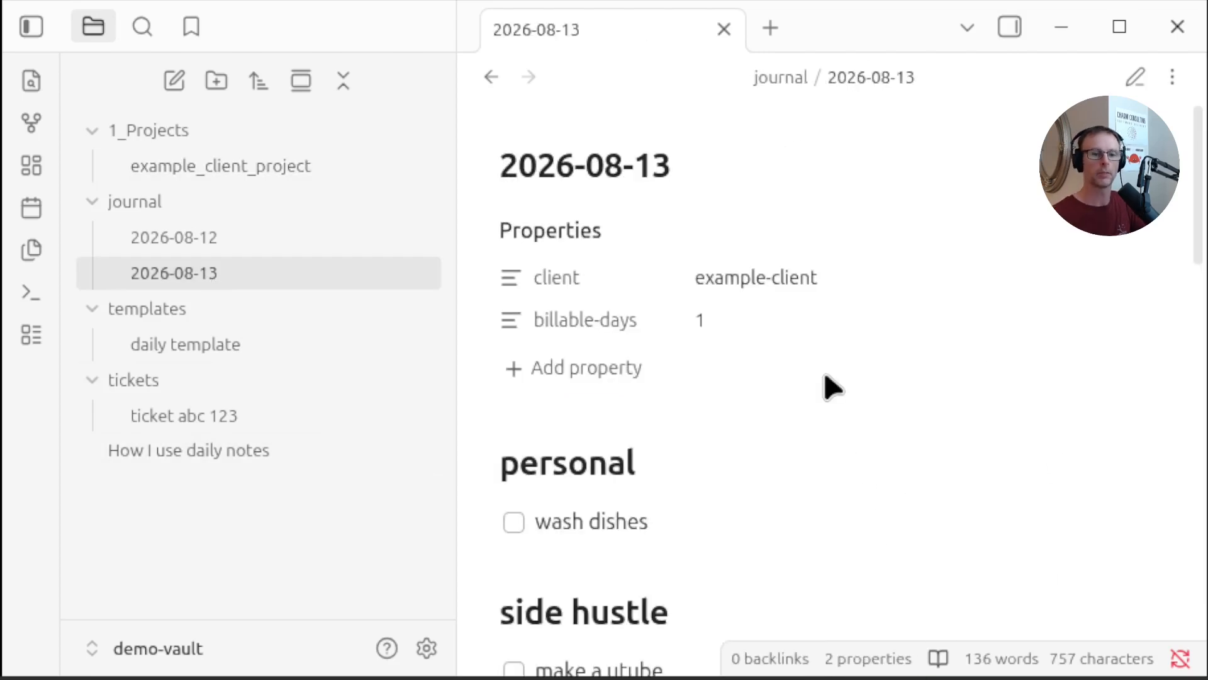
scroll(825, 378, down, 15)
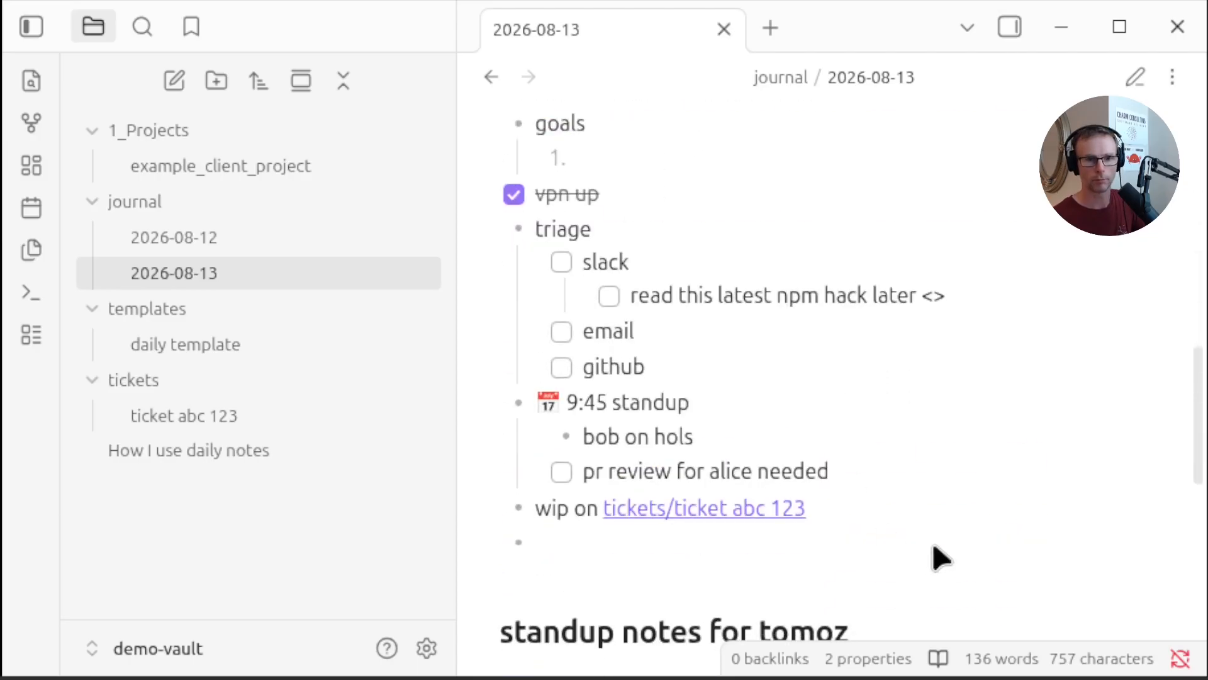
scroll(848, 507, down, 15)
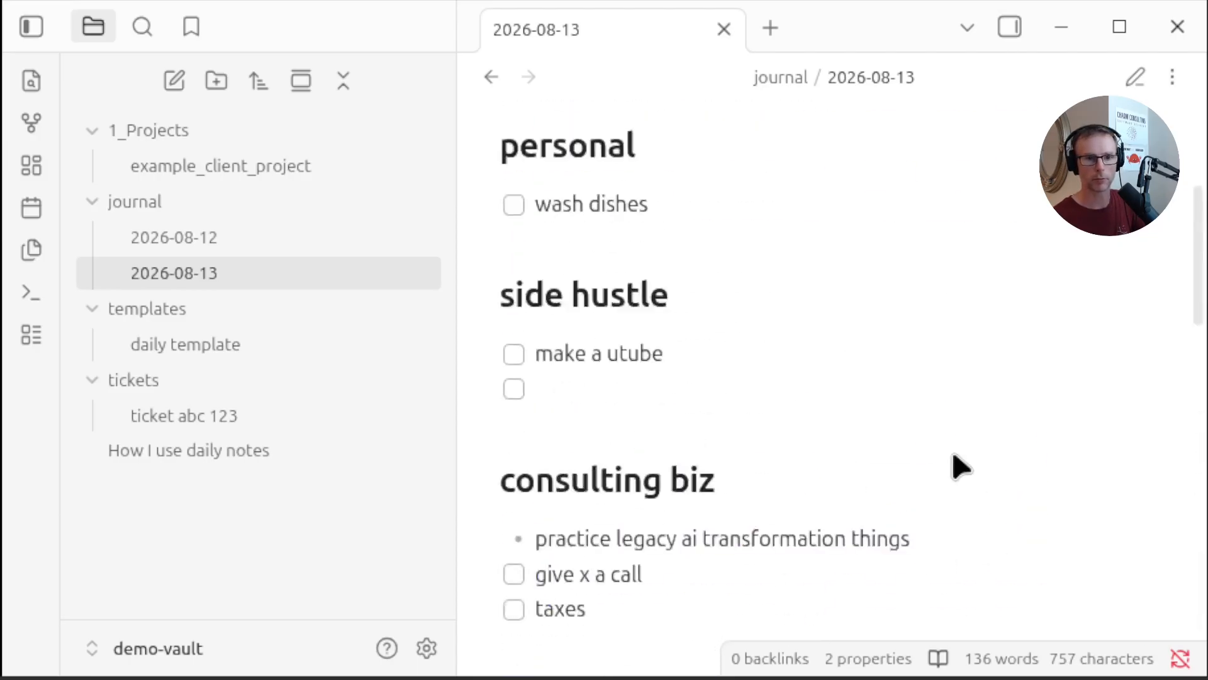
scroll(961, 466, up, 5)
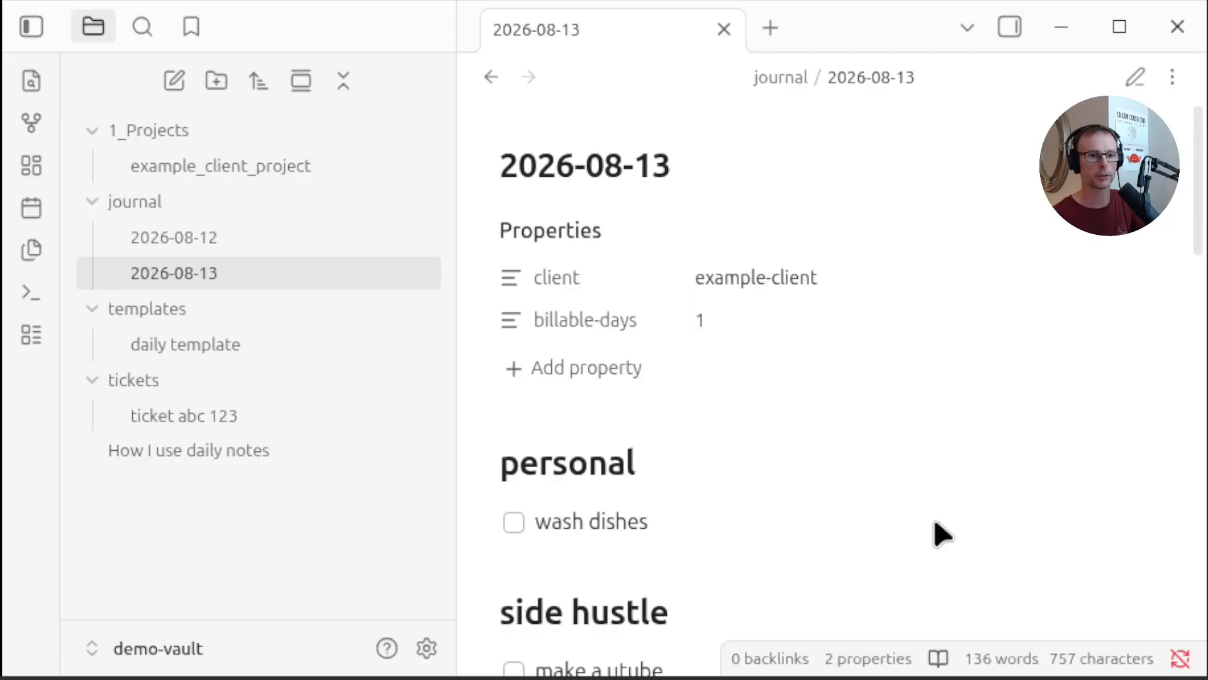